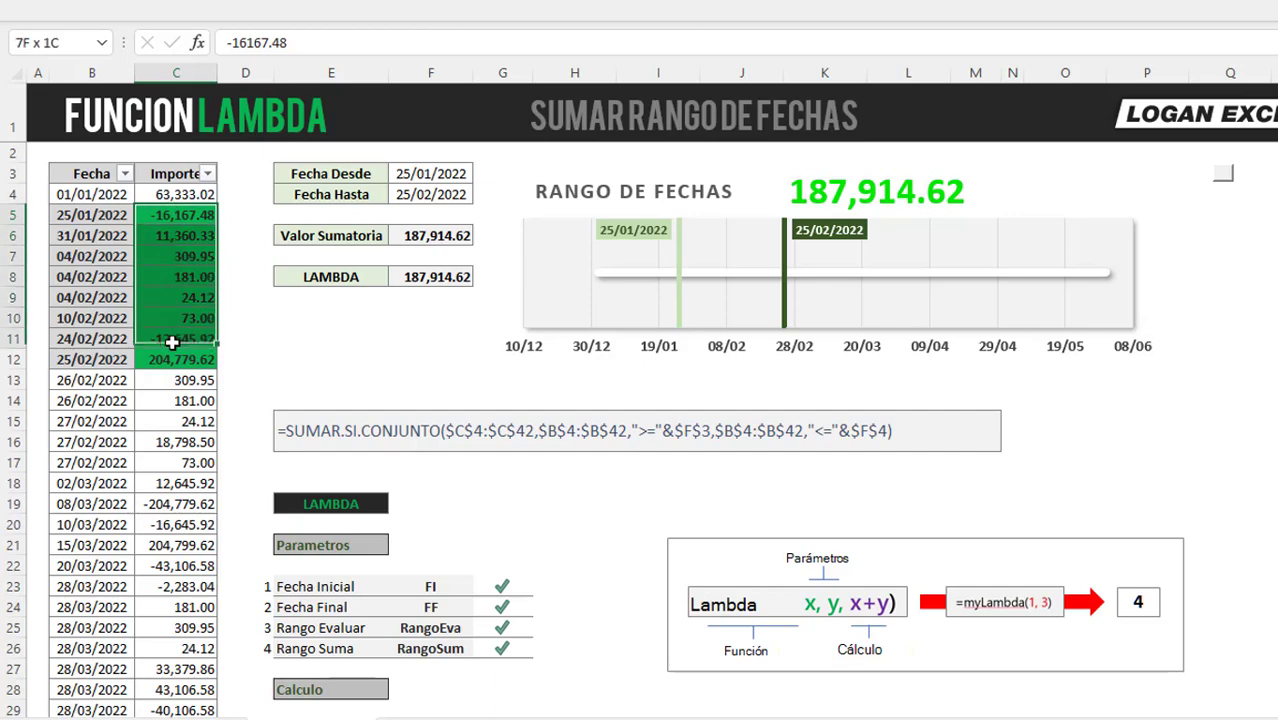
- Inspect the SUM_FECHAS formula in F8 and the arguments it passes
click(422, 173)
click(424, 194)
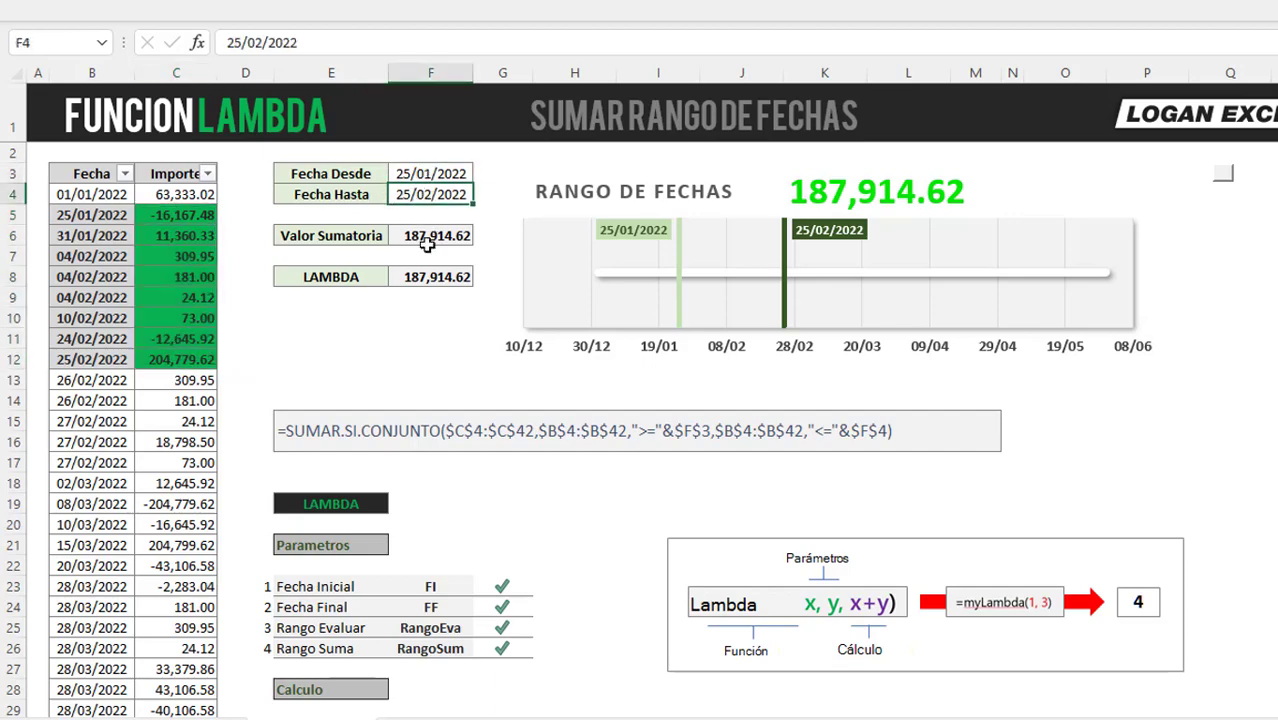
click(426, 277)
click(535, 44)
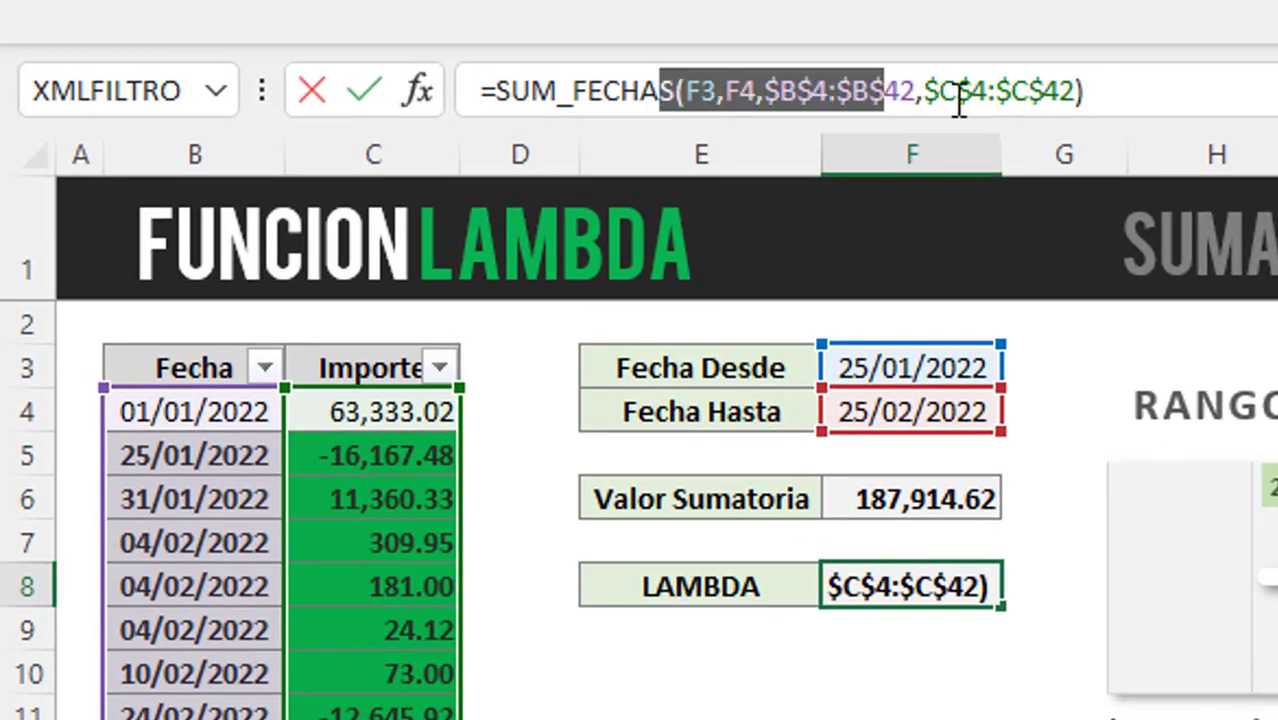
drag(733, 98, 1112, 98)
click(1137, 91)
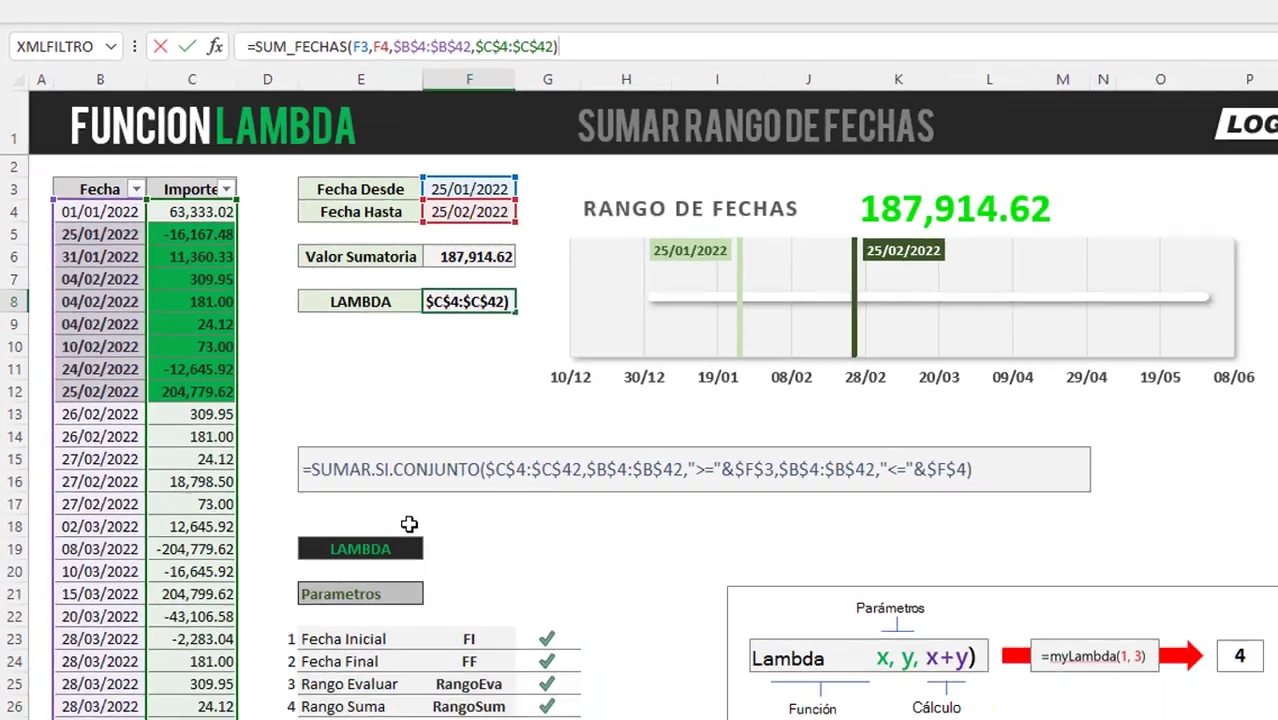
key(Escape)
- Review the inline LAMBDA test formula in E33 and its date criteria
scroll(446, 579, down, 1)
drag(430, 462, 499, 527)
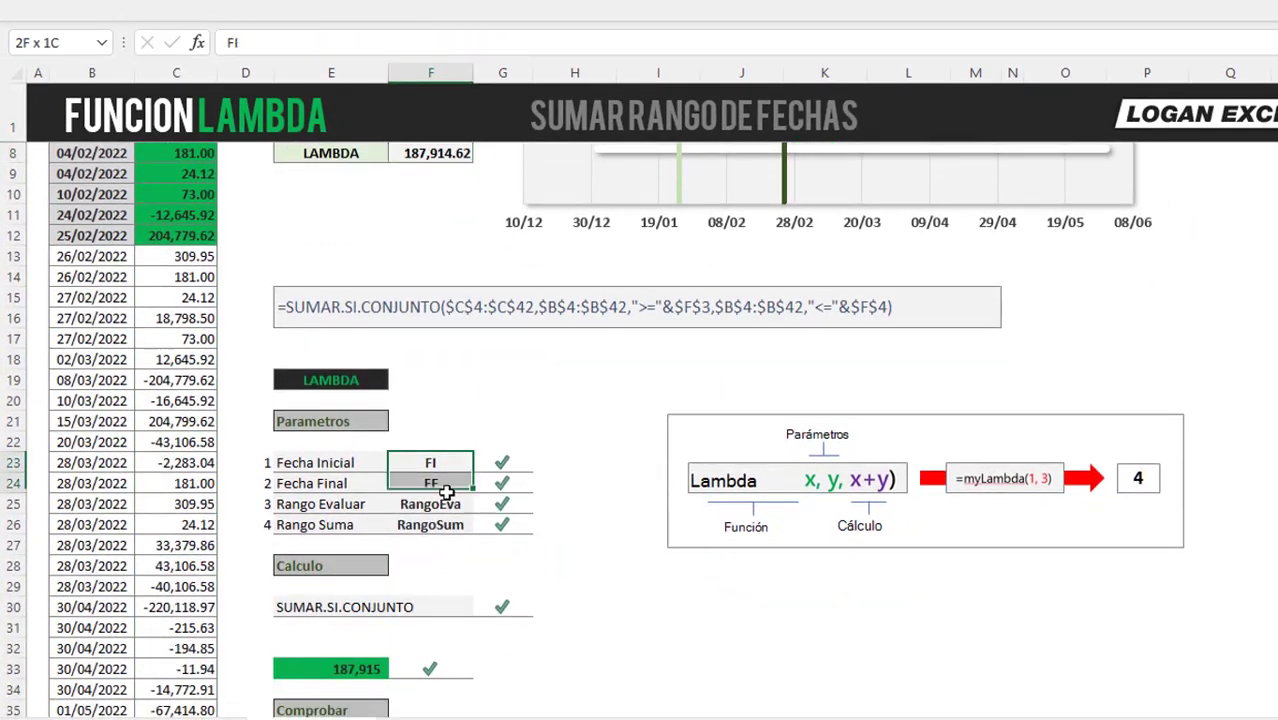
scroll(497, 522, down, 2)
scroll(496, 450, down, 2)
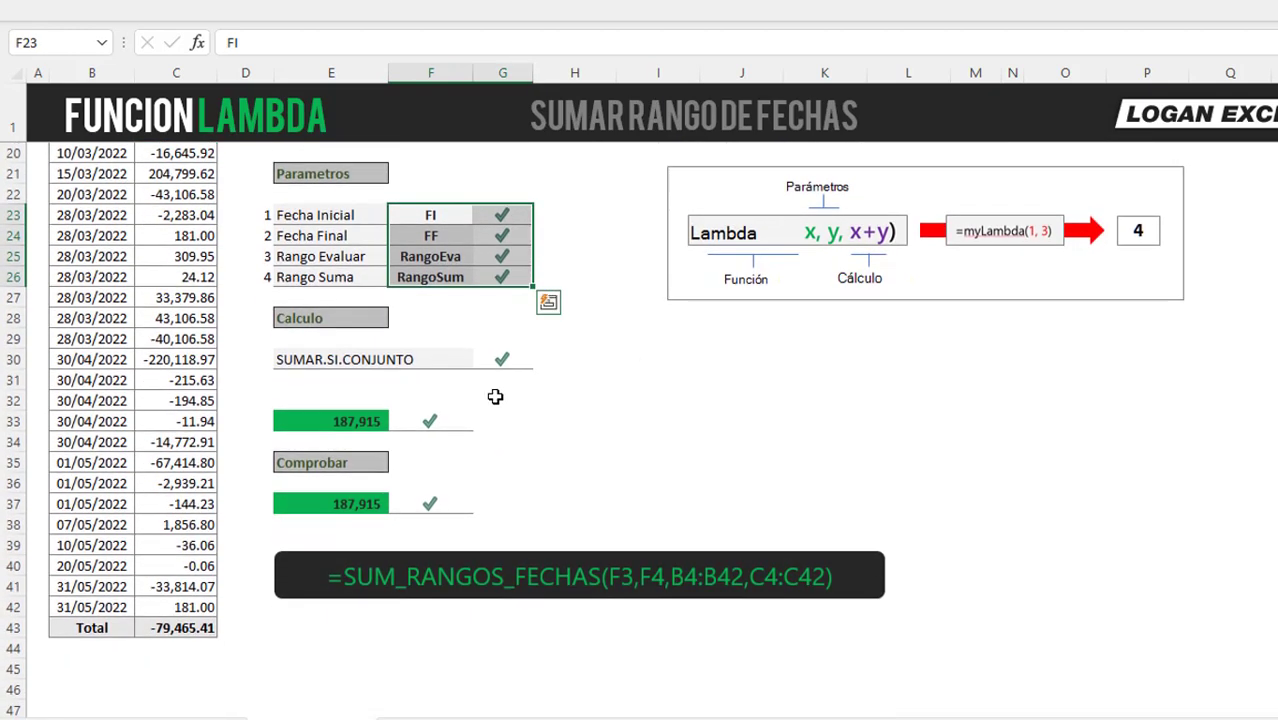
click(499, 359)
double_click(330, 421)
drag(1064, 42, 228, 42)
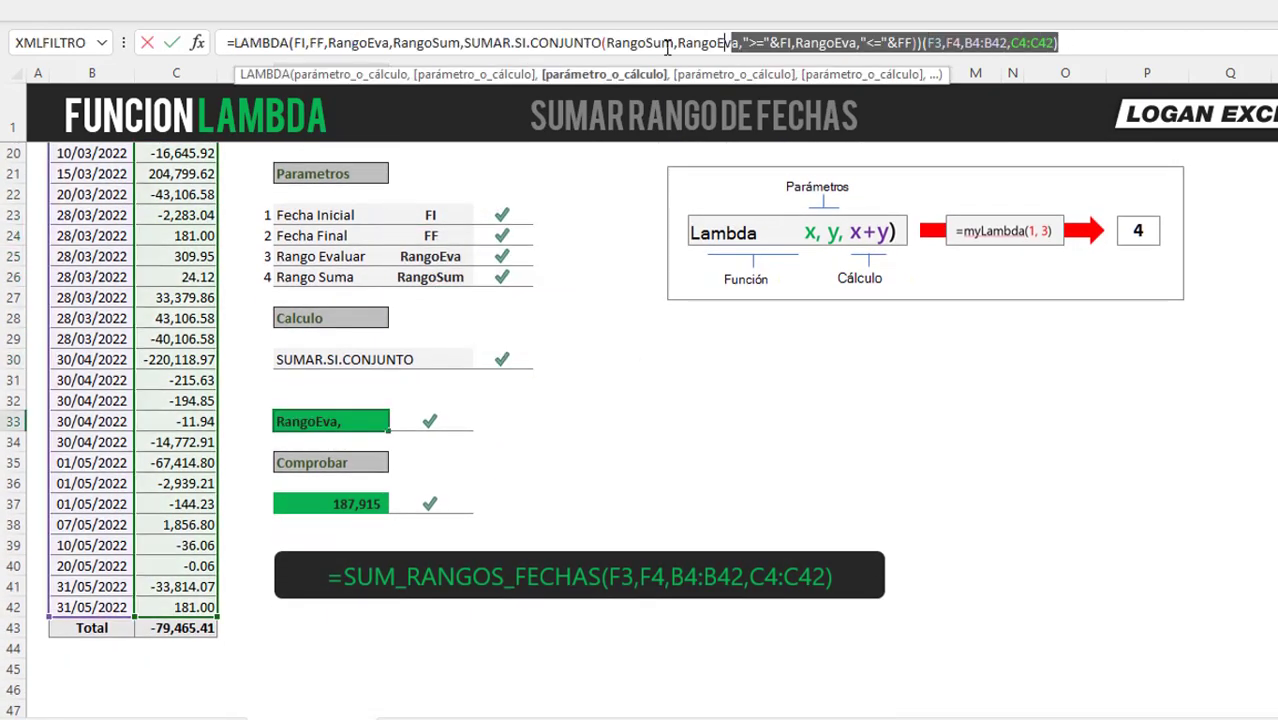
key(Escape)
click(356, 490)
scroll(436, 300, up, 3)
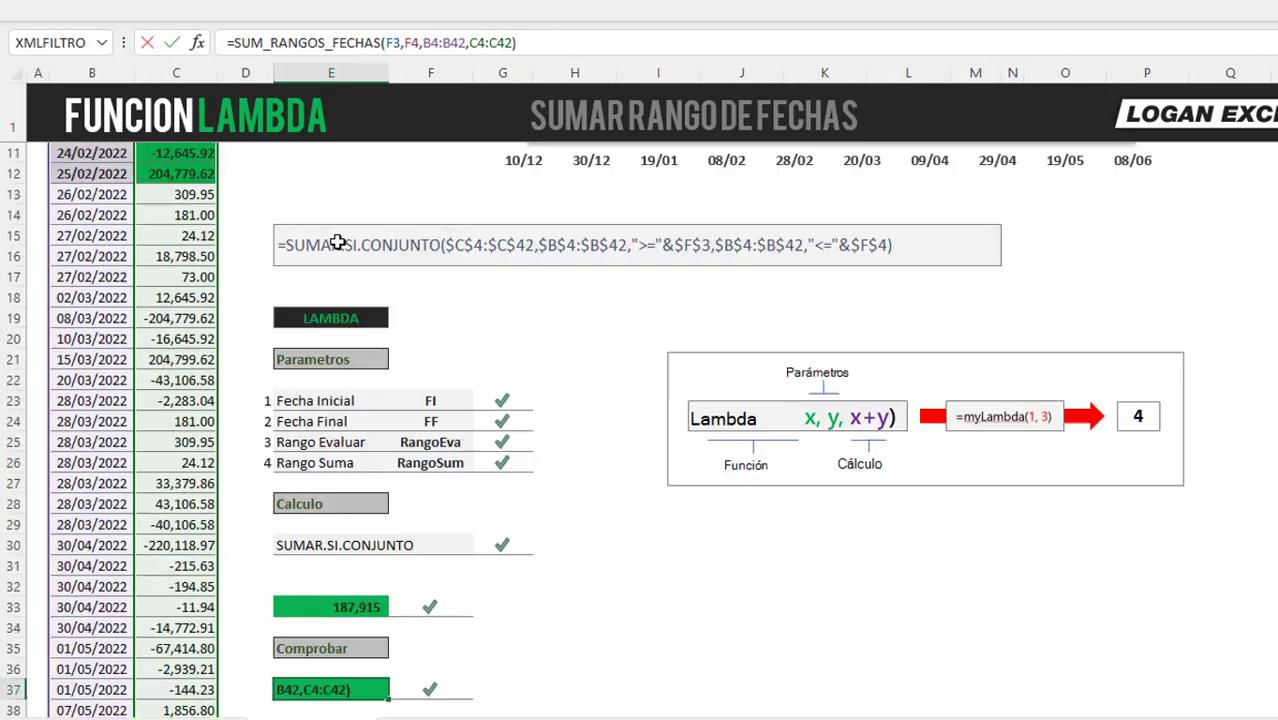
scroll(436, 300, up, 3)
- Show the SUM_FECHAS LAMBDA definition in the Name Manager's Refers to box
click(436, 276)
key(ctrl+F3)
click(1140, 515)
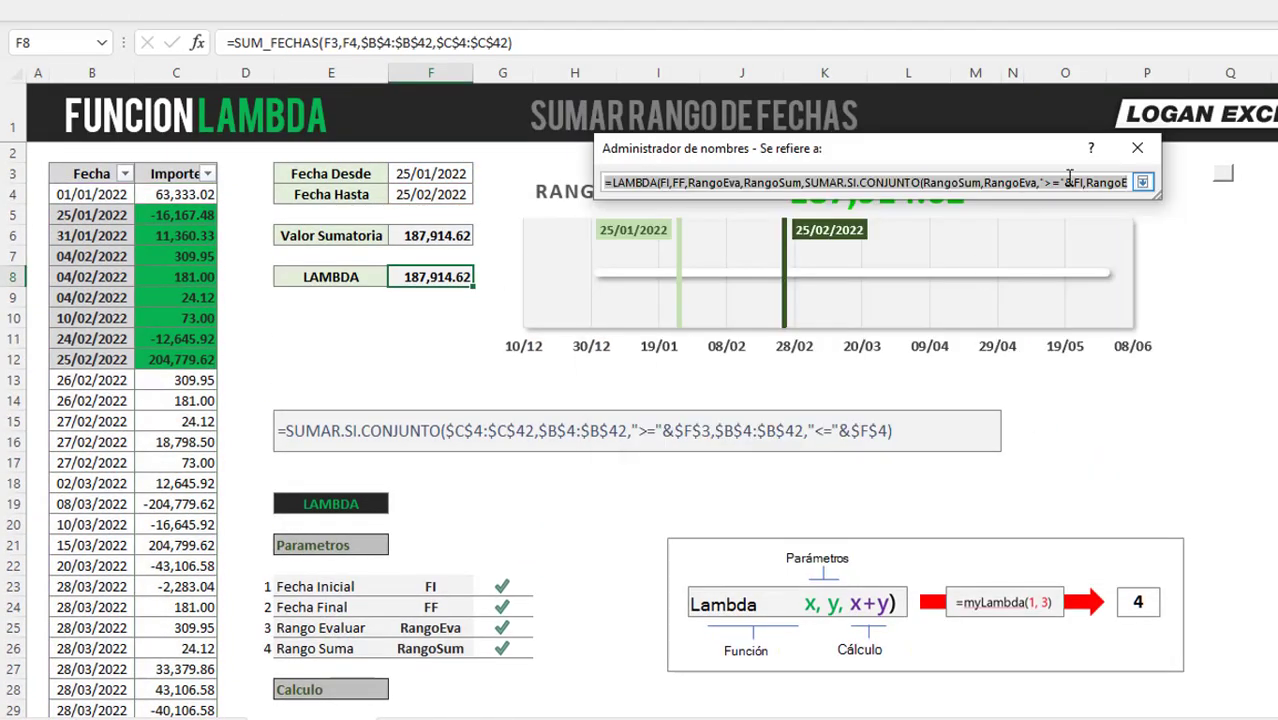
- Close the Name Manager and set Fecha Hasta to 28/03/2022
click(1142, 182)
key(Escape)
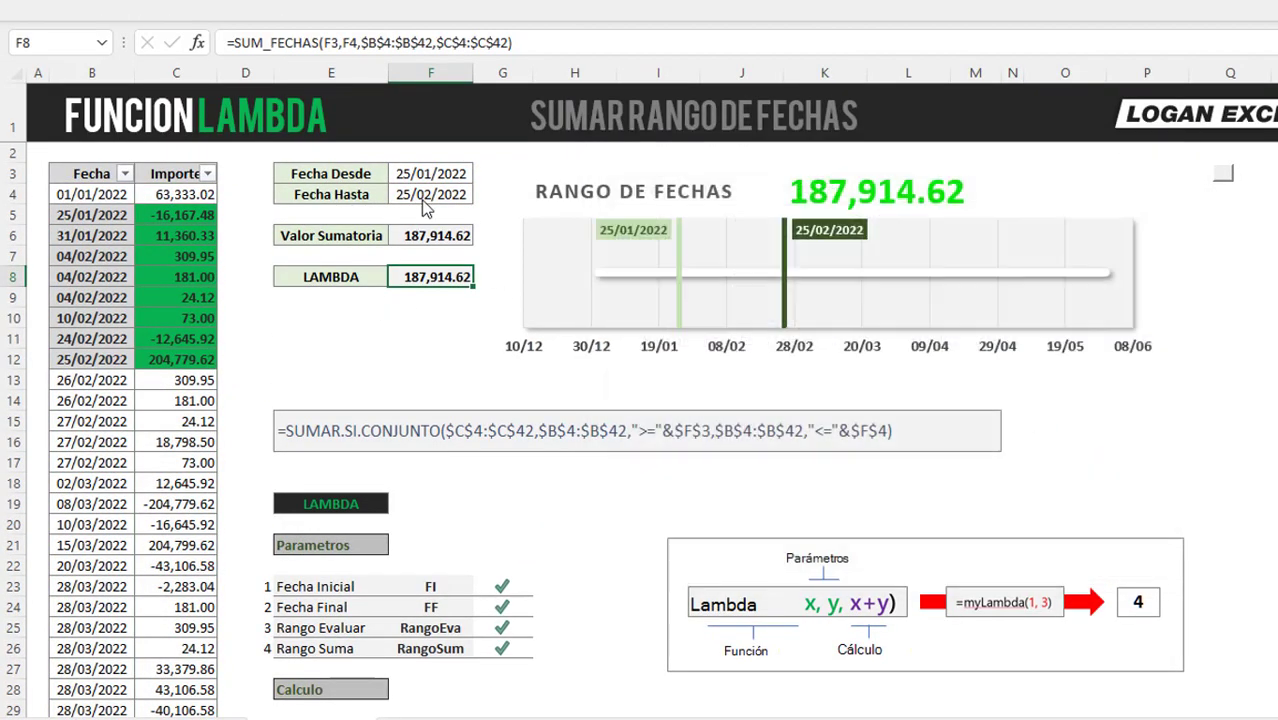
click(430, 194)
text(28/03/2022)
key(Return)
- Change the end date to 10/03/2022 and start entering a new start date
key(Up)
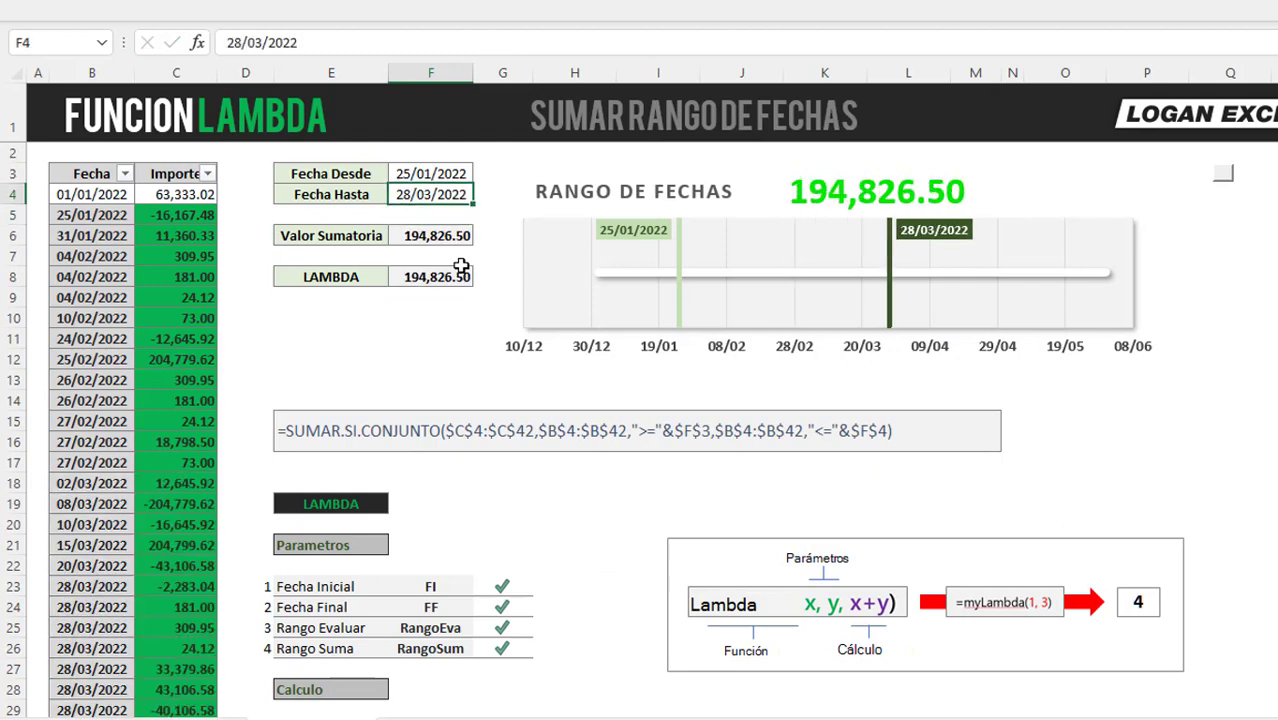
text(31/1)
key(Escape)
text(10/03/2022)
key(Return)
key(Up)
key(Up)
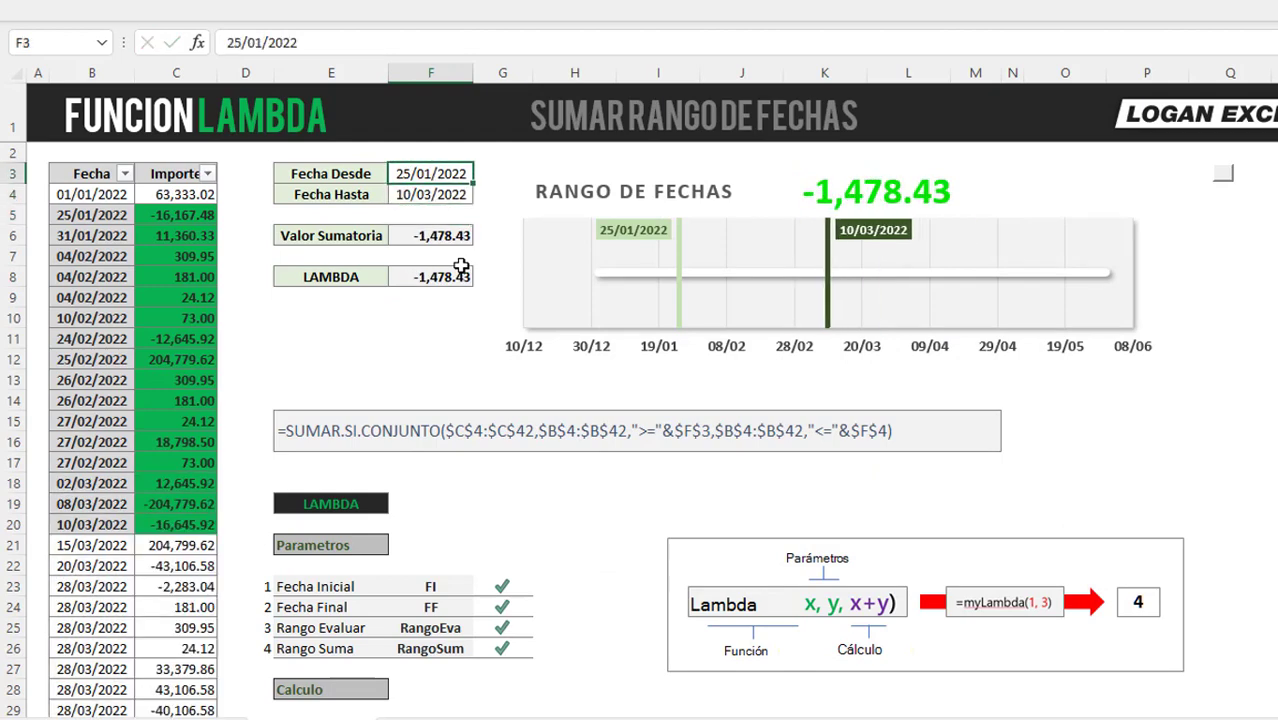
text(25/)
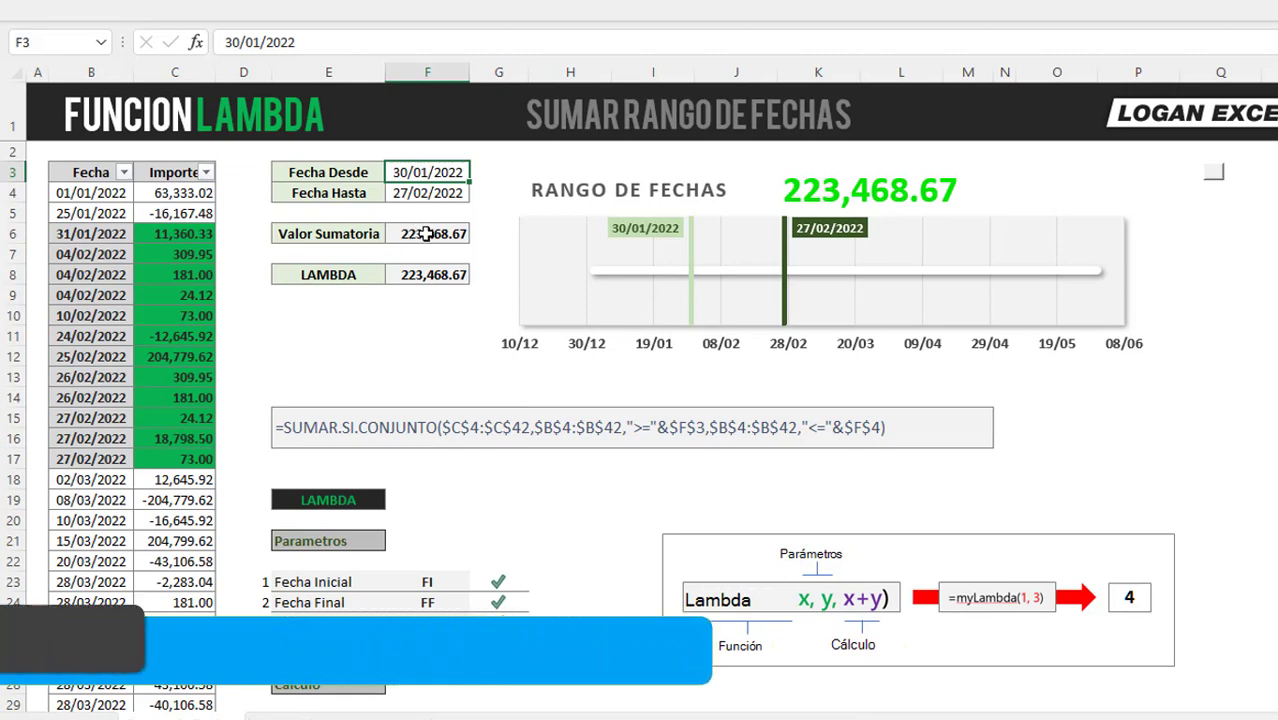
click(420, 230)
click(425, 193)
click(428, 213)
click(425, 172)
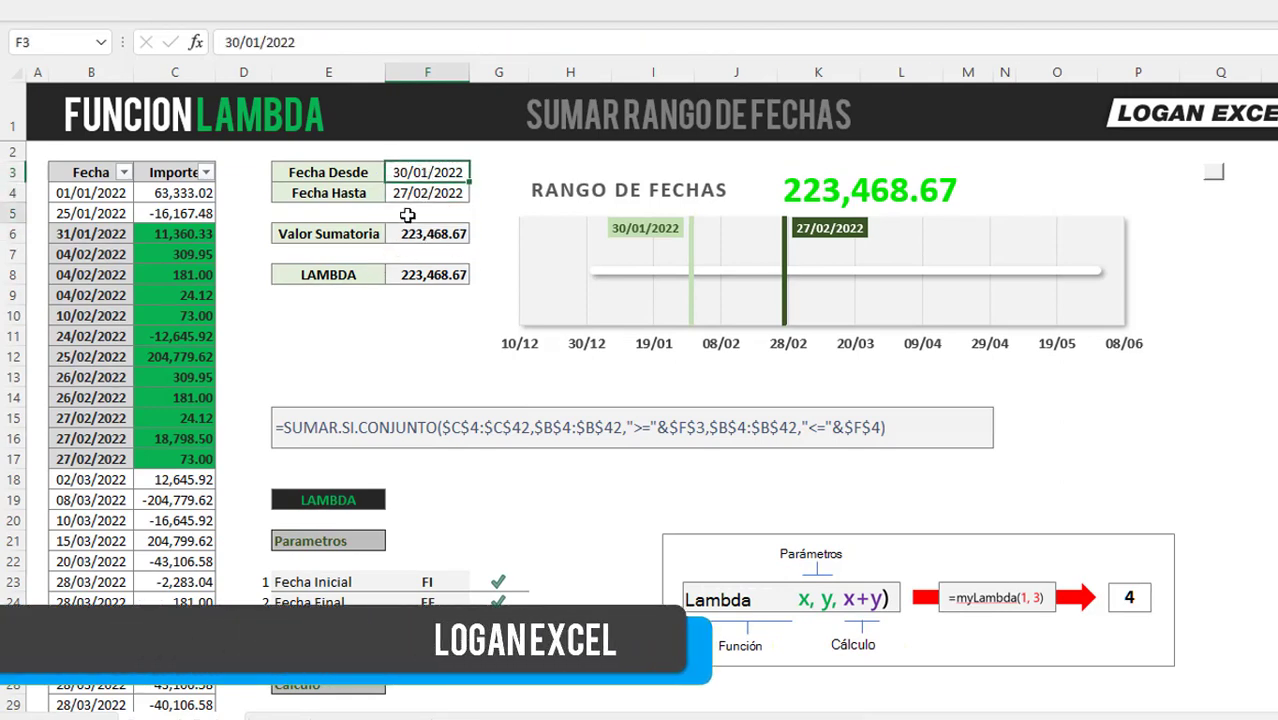
scroll(390, 240, down, 2)
scroll(380, 240, down, 2)
scroll(375, 249, up, 3)
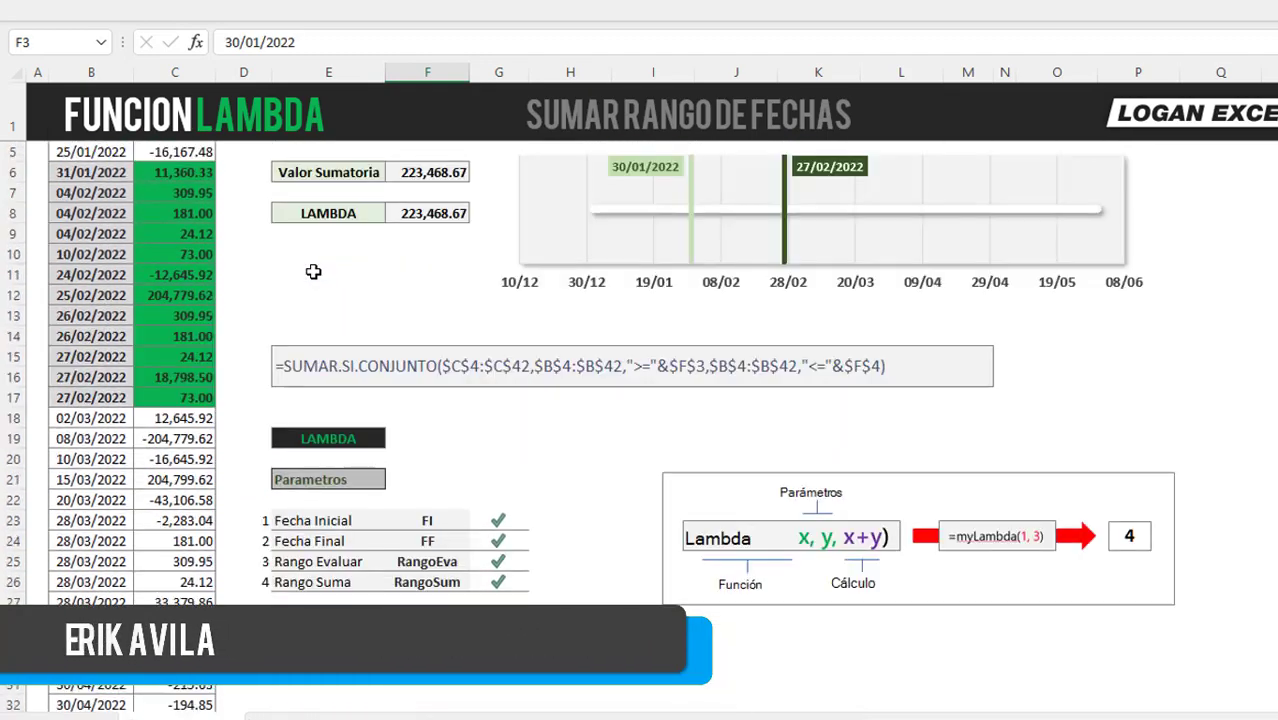
scroll(315, 265, up, 1)
click(397, 233)
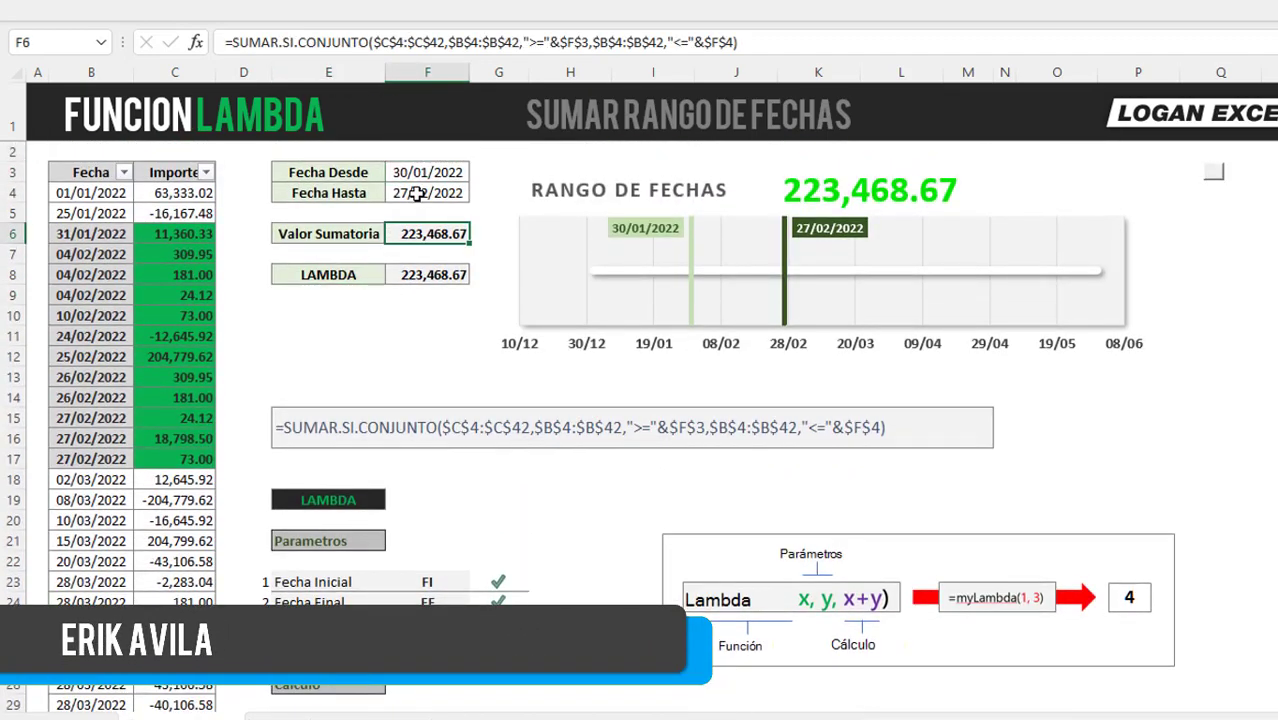
click(415, 194)
click(417, 172)
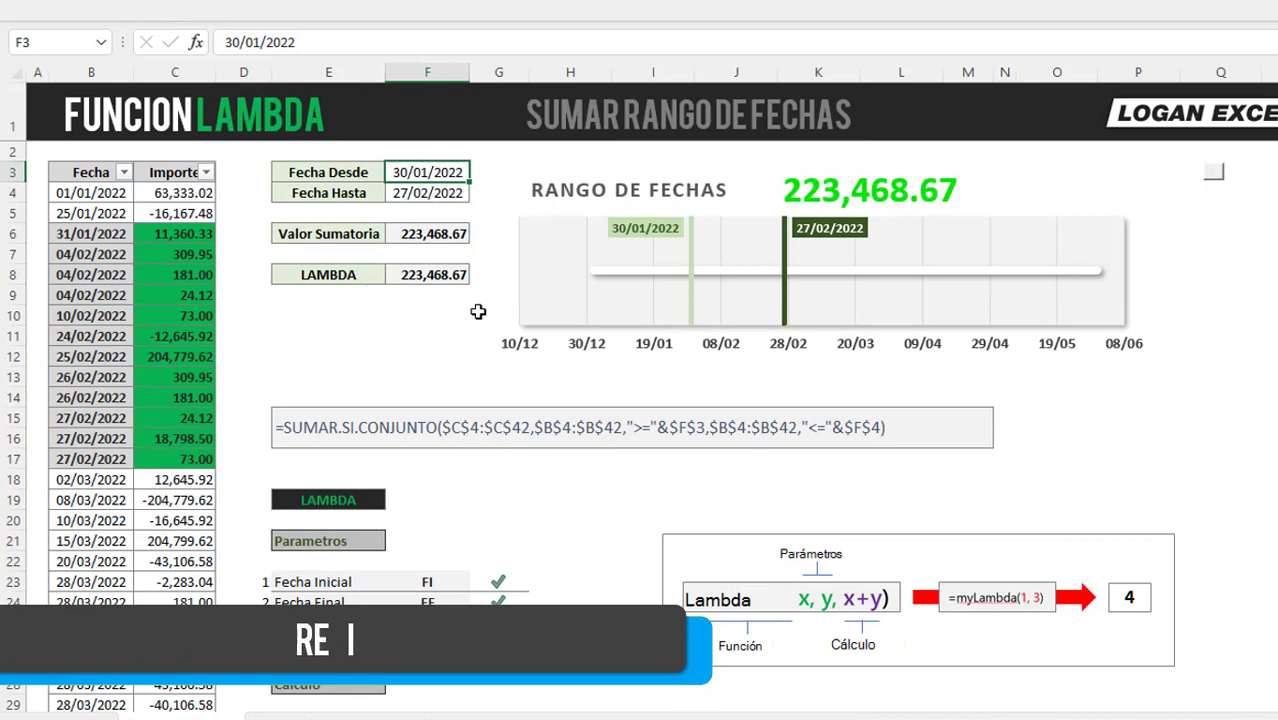
key(Down)
key(Down)
key(Up)
key(Up)
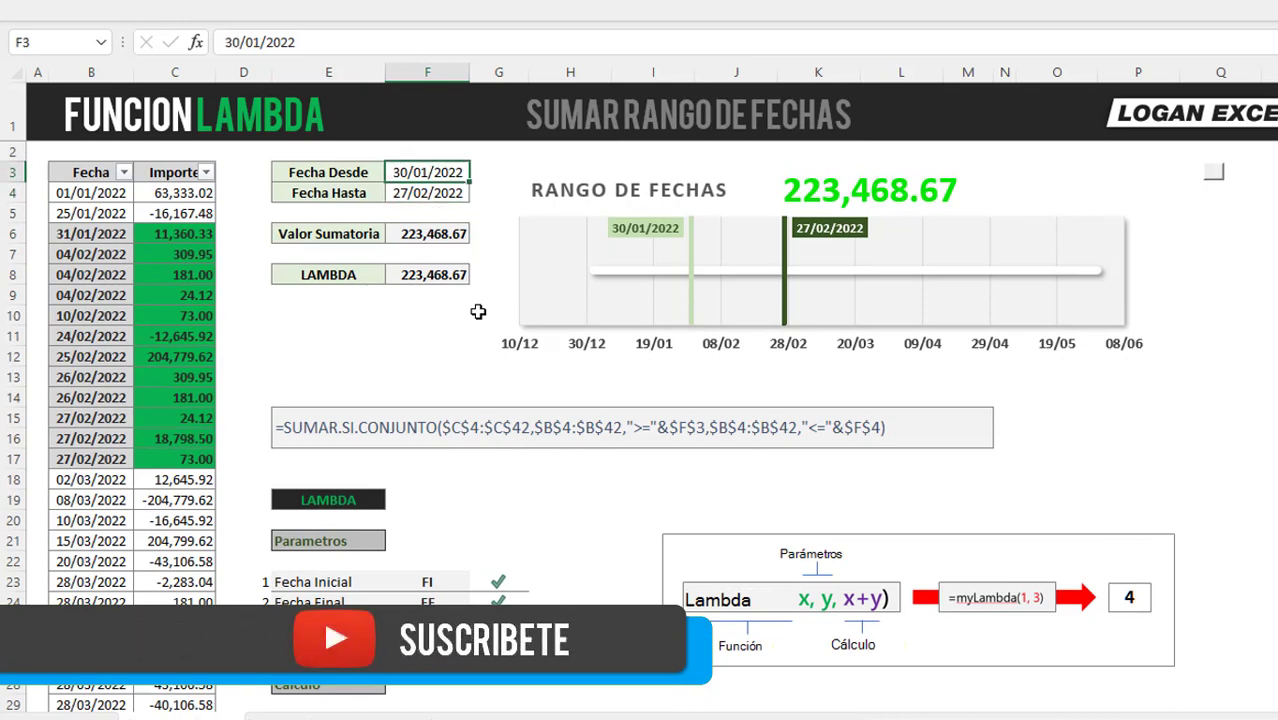
click(91, 233)
click(91, 192)
scroll(103, 345, down, 2)
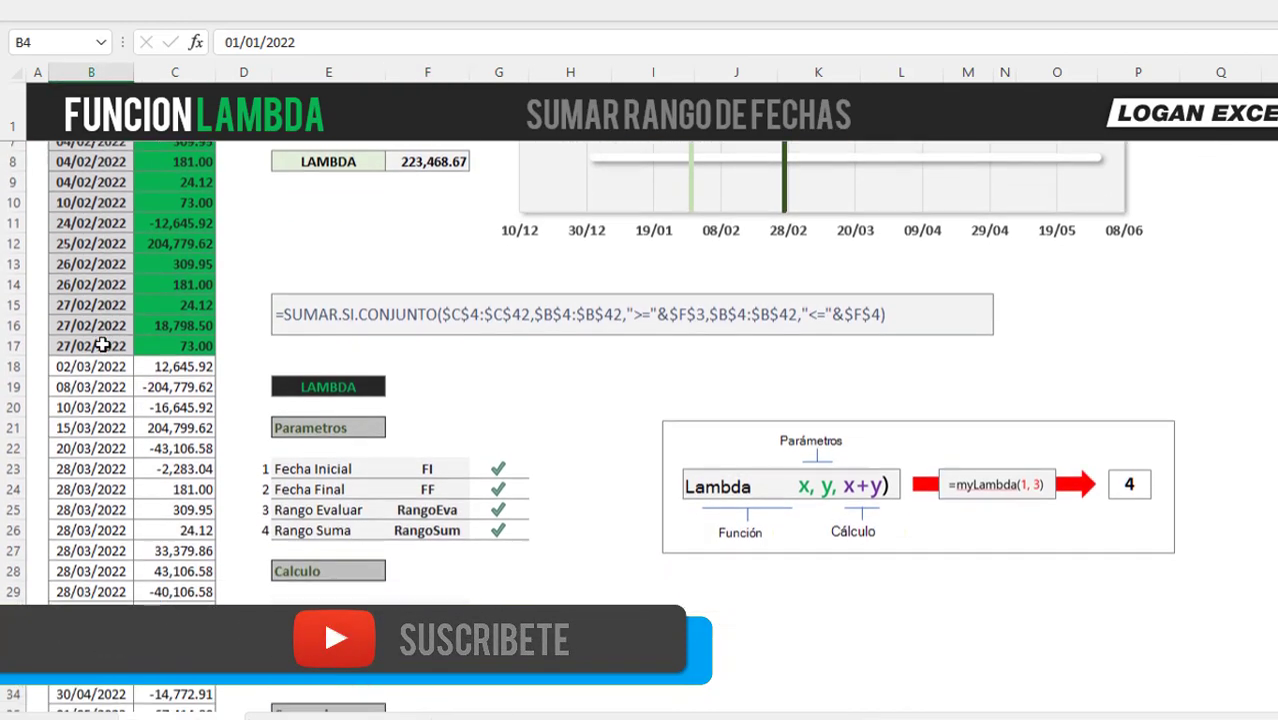
click(100, 336)
scroll(103, 373, down, 2)
scroll(103, 373, down, 4)
scroll(103, 373, up, 4)
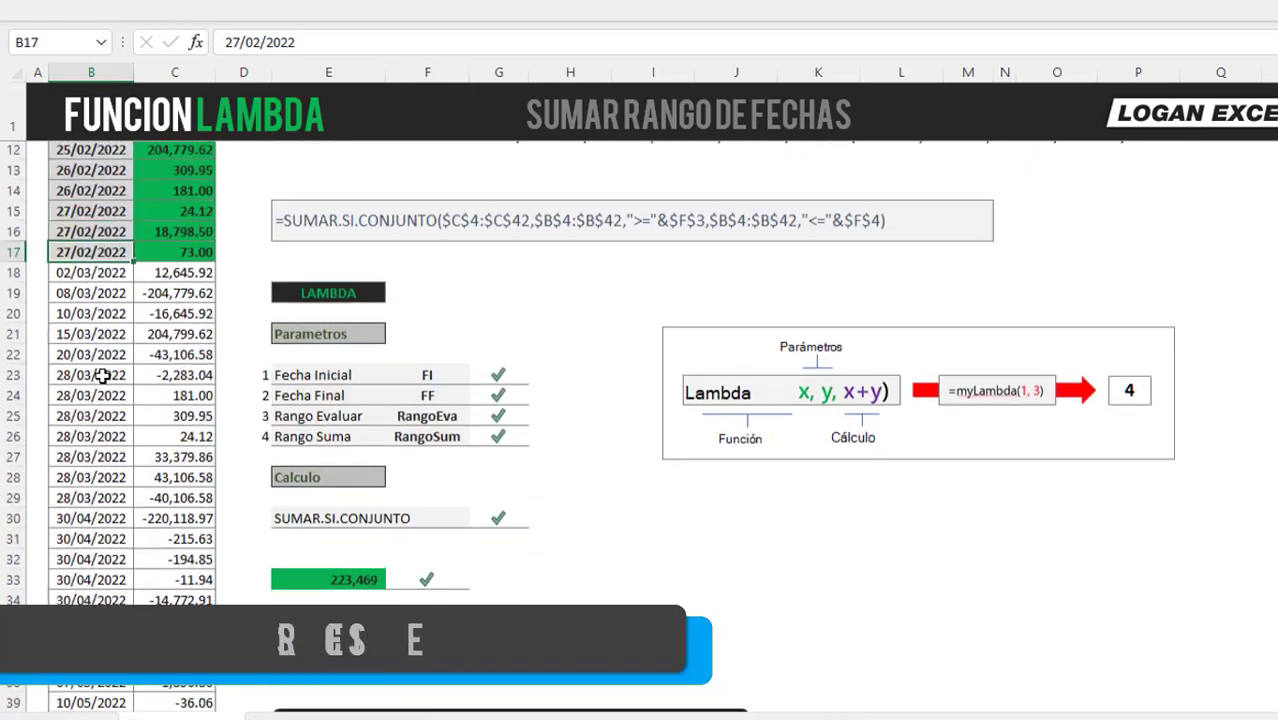
scroll(103, 373, up, 4)
drag(174, 192, 177, 522)
click(177, 356)
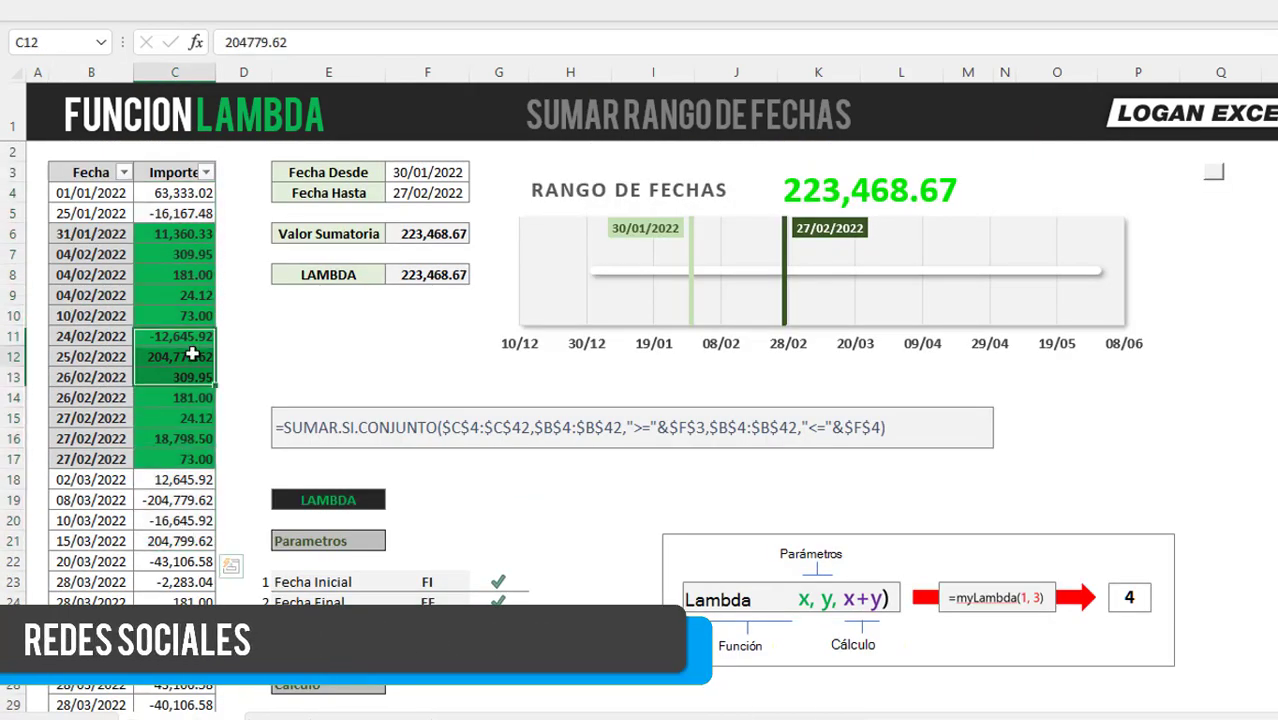
click(188, 297)
drag(188, 254, 188, 328)
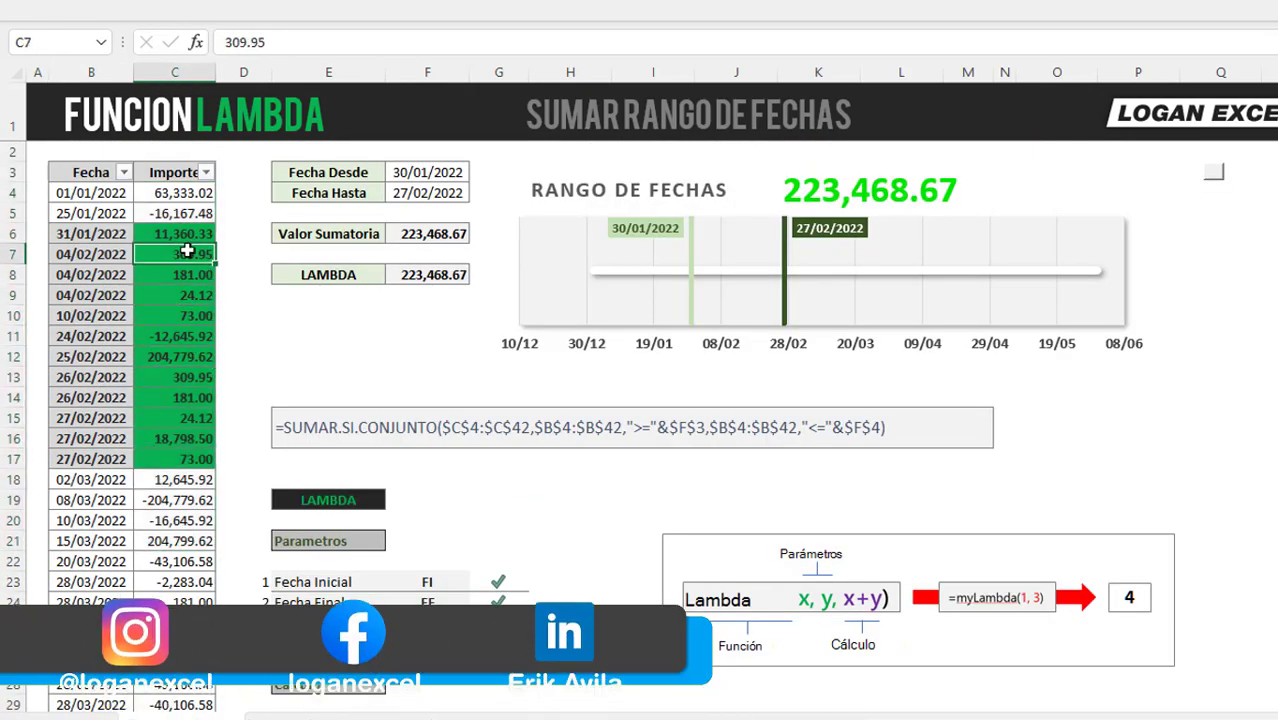
click(417, 172)
click(417, 193)
click(422, 172)
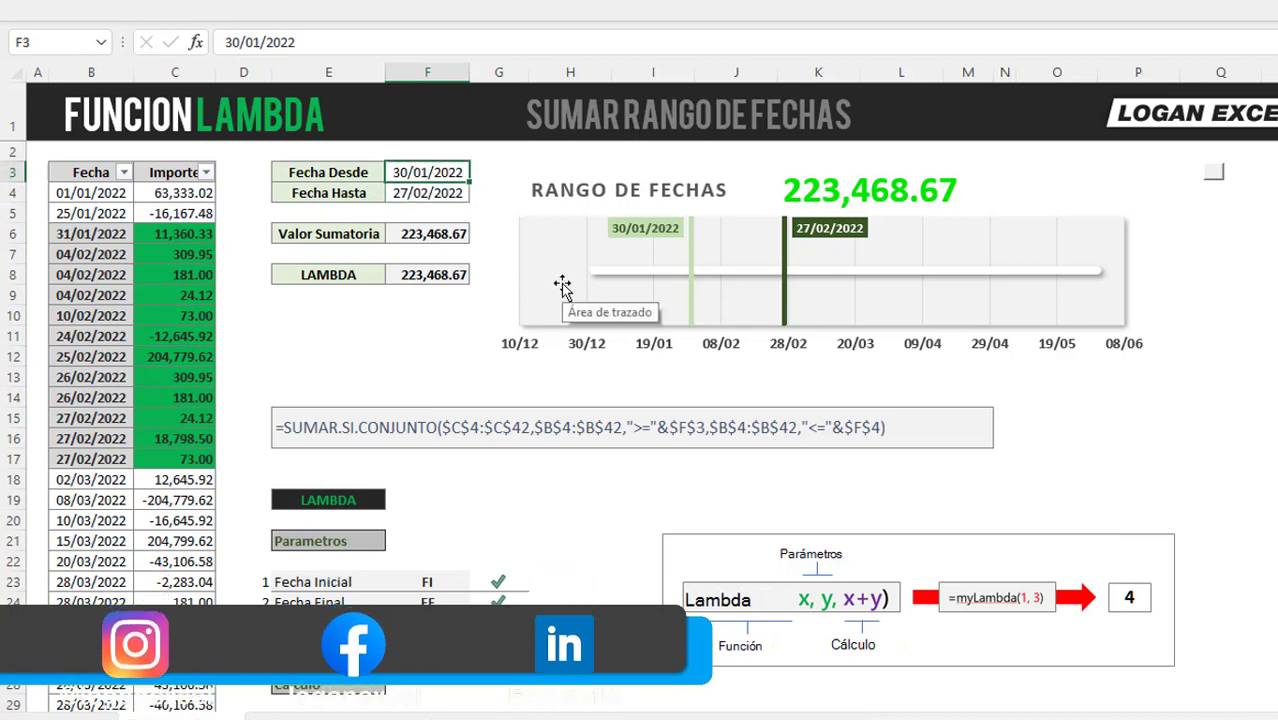
- Set the start date to 01/01/2022 and the end date to 02/03/2022
text(01/1/)
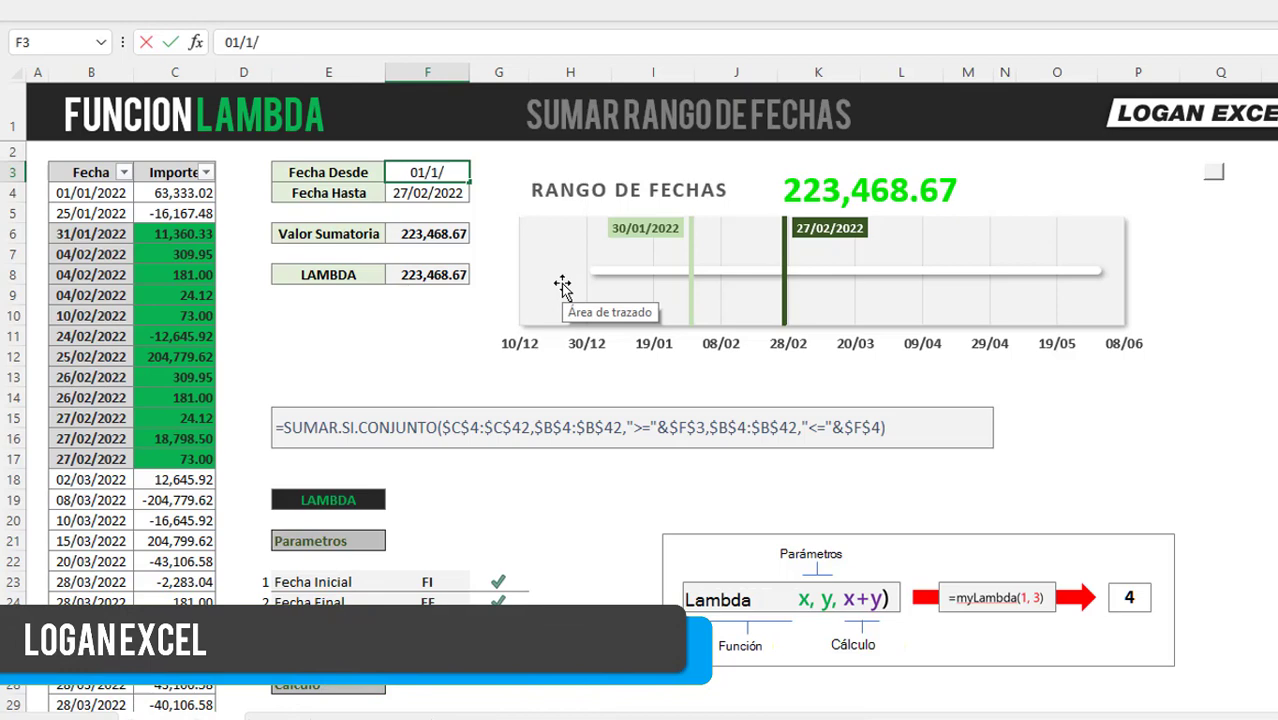
text(202)
key(Return)
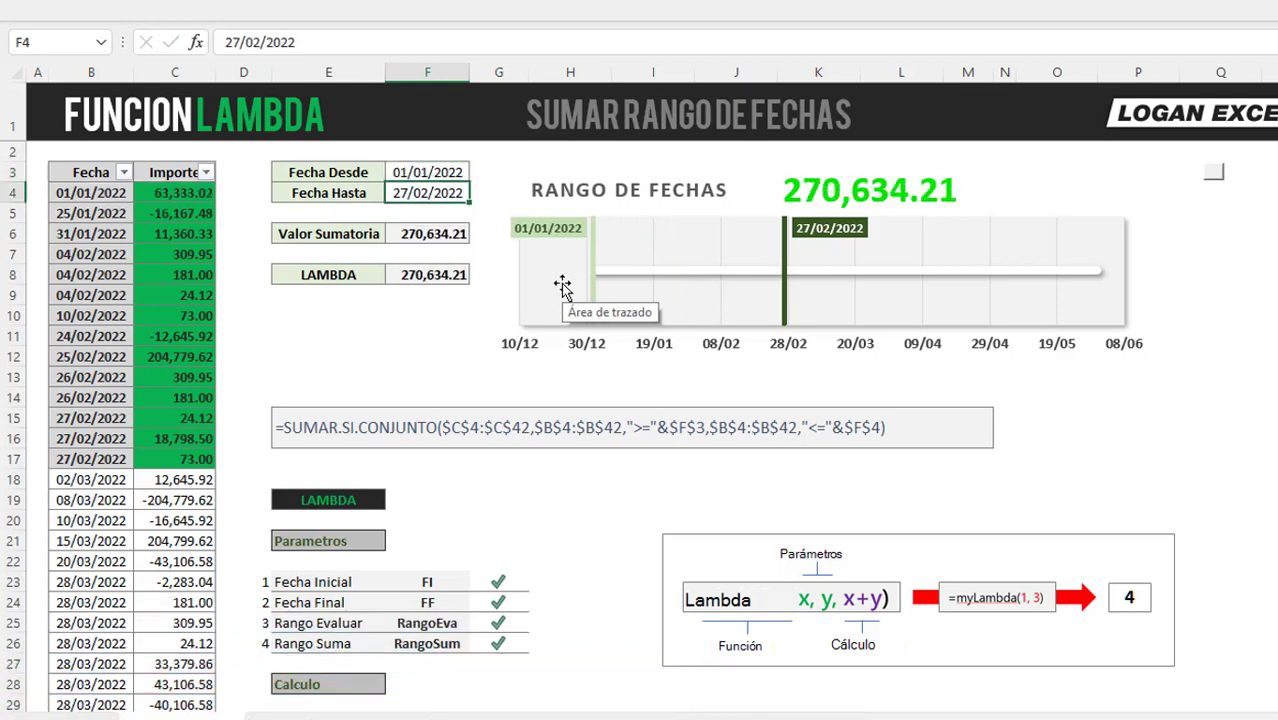
text(2/)
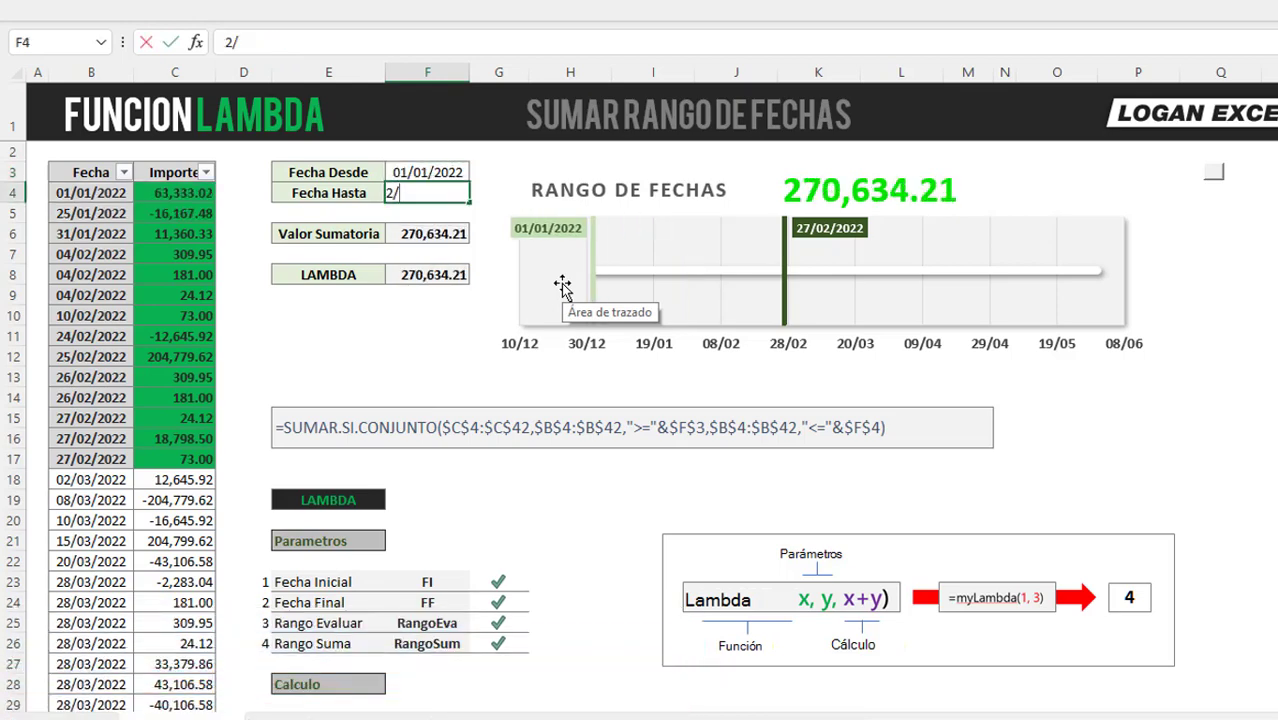
text(03/202)
key(Return)
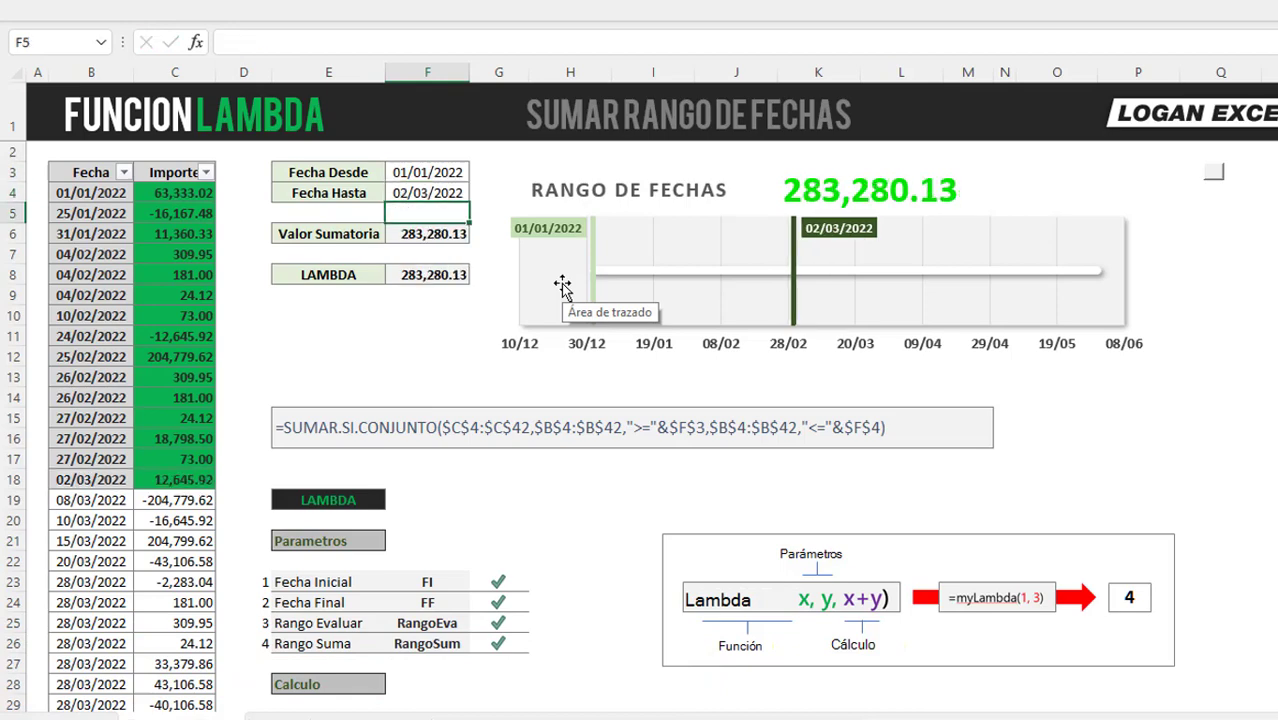
- Check the in-range amounts C4:C18 against the SUMAR.SI.CONJUNTO total of 283,280.13
mouse_move(176, 193)
mouse_down()
mouse_move(176, 336)
mouse_move(200, 479)
mouse_up()
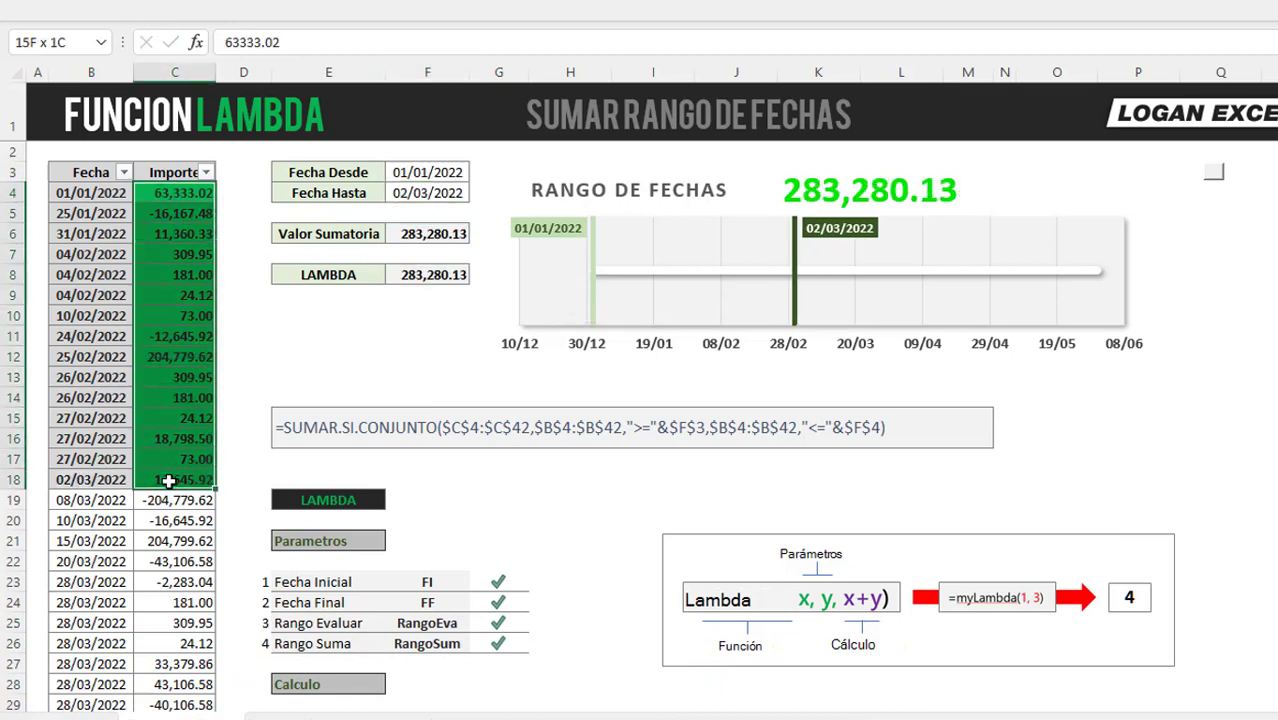
click(440, 235)
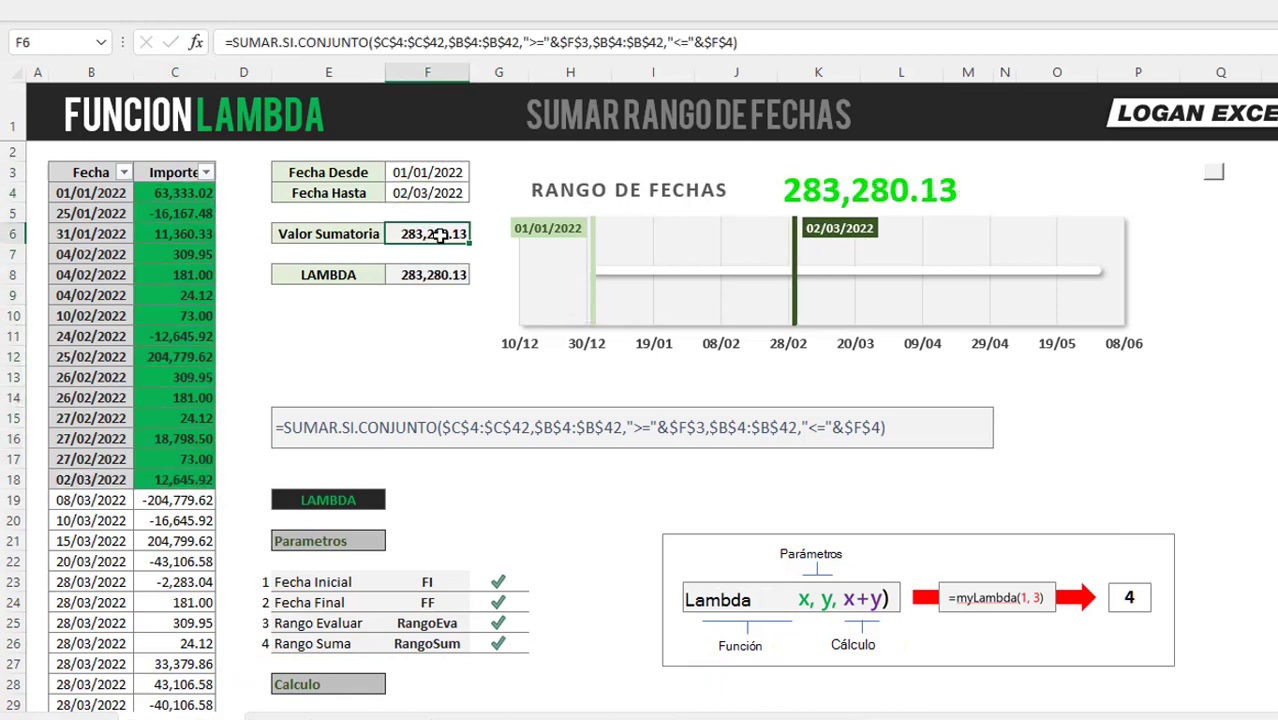
click(428, 316)
text(=)
drag(176, 193, 192, 475)
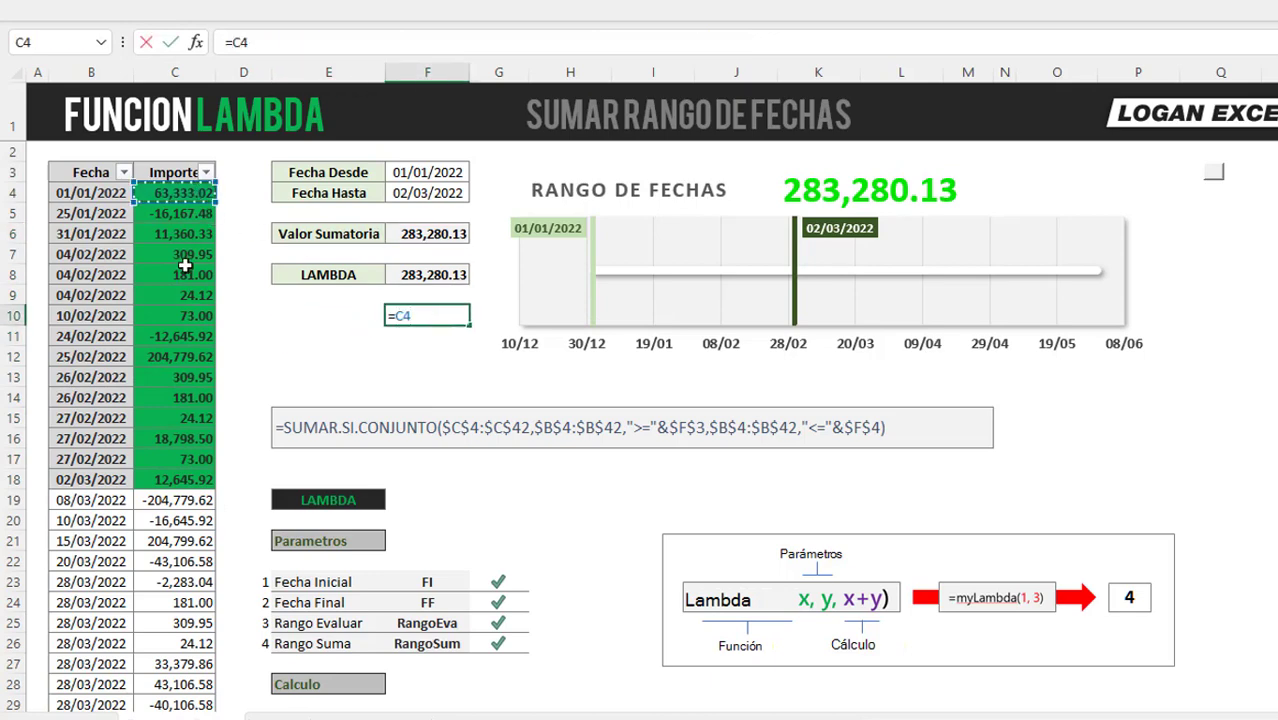
key(Escape)
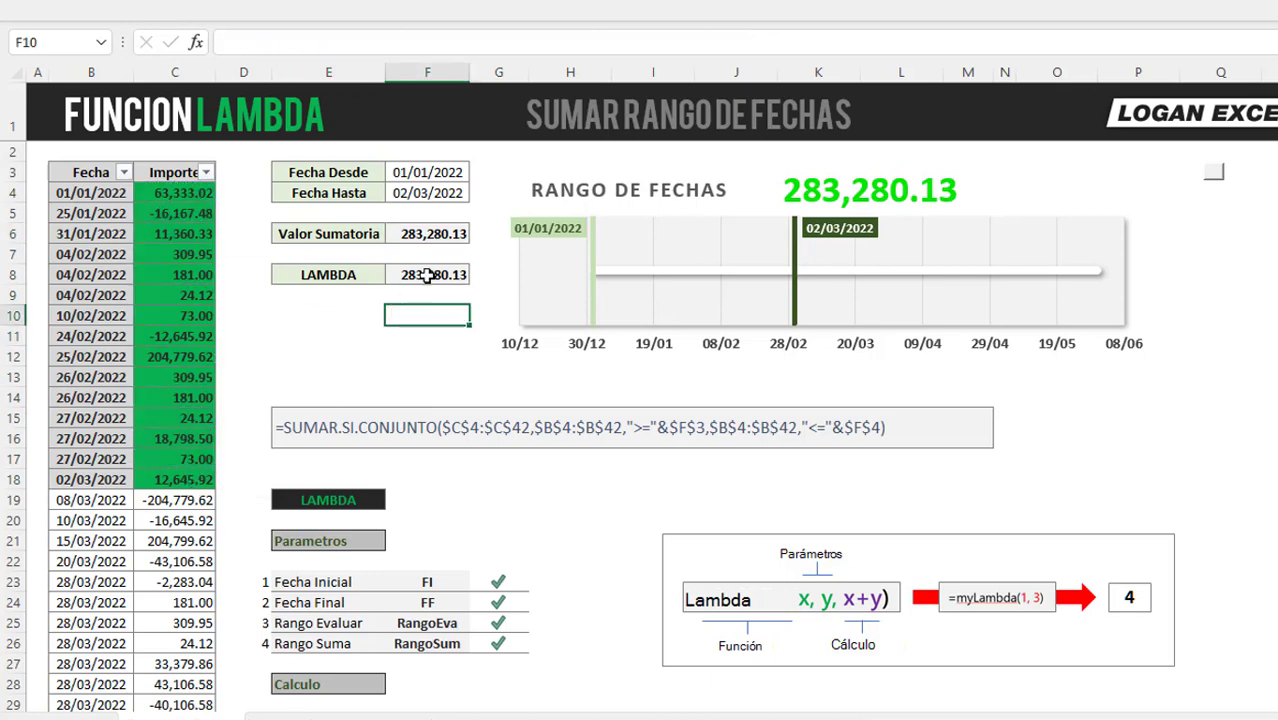
click(434, 238)
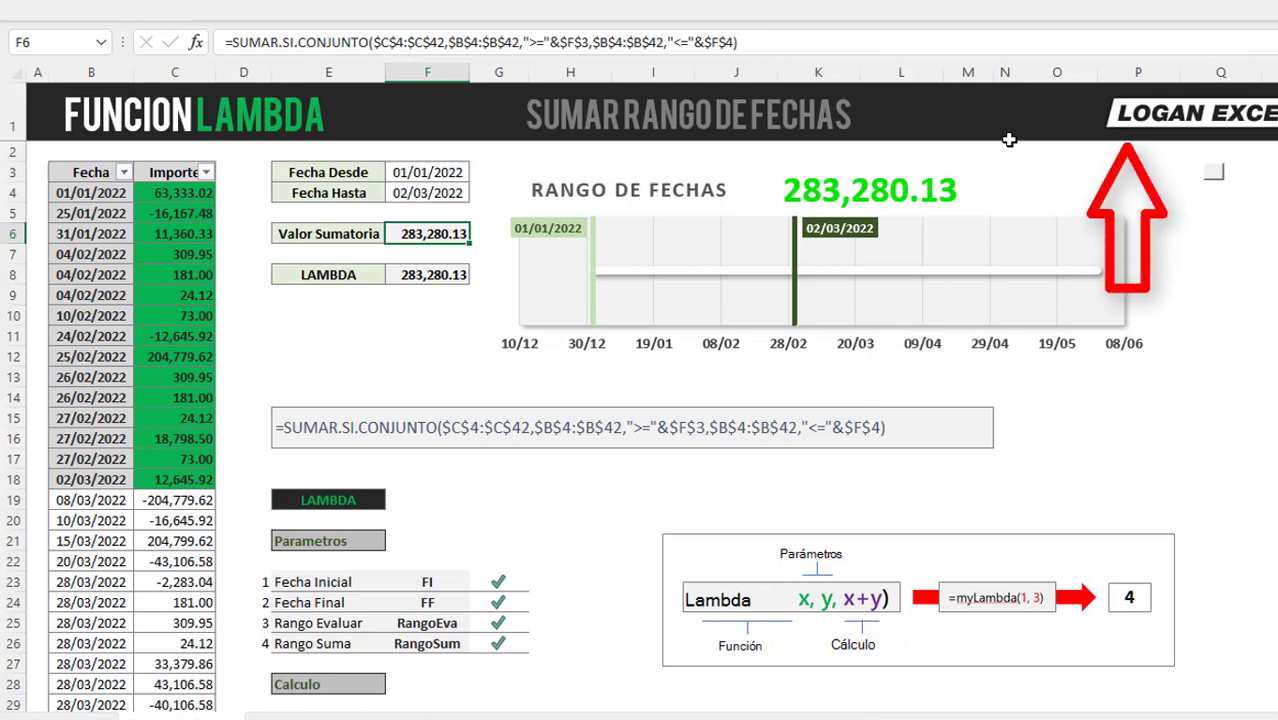
scroll(548, 399, down, 2)
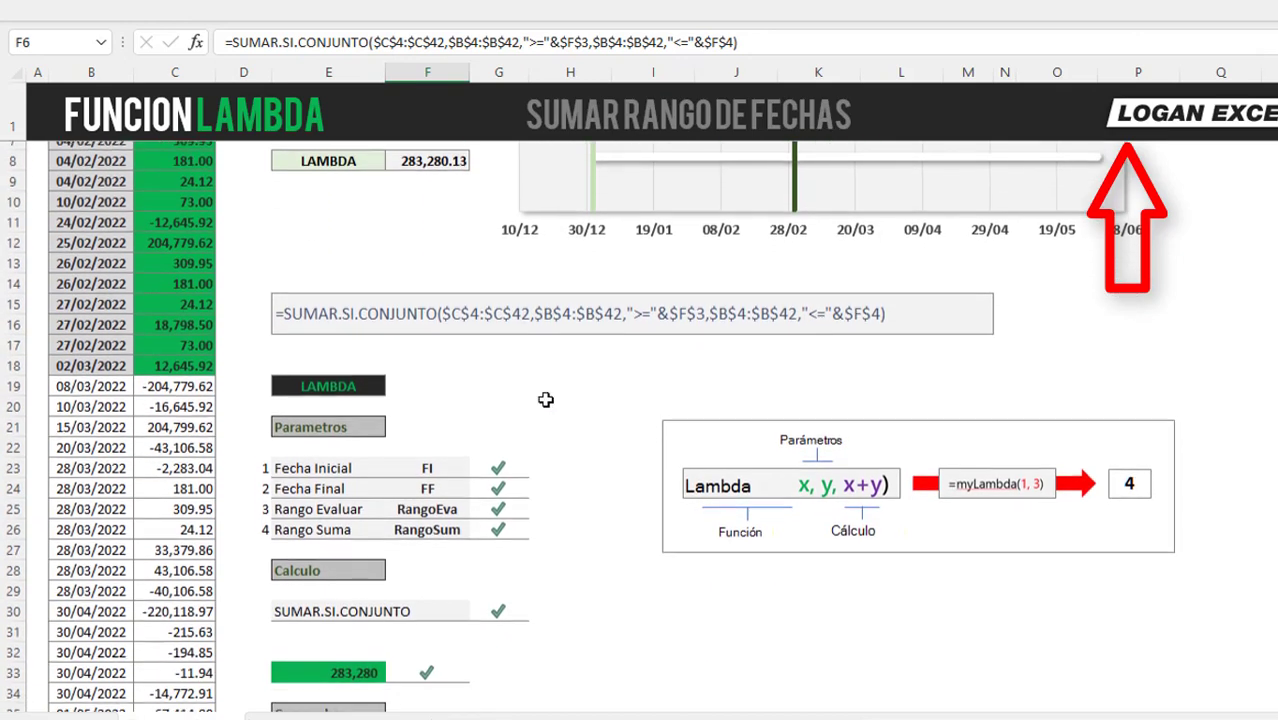
click(543, 406)
scroll(521, 407, down, 4)
scroll(510, 402, up, 1)
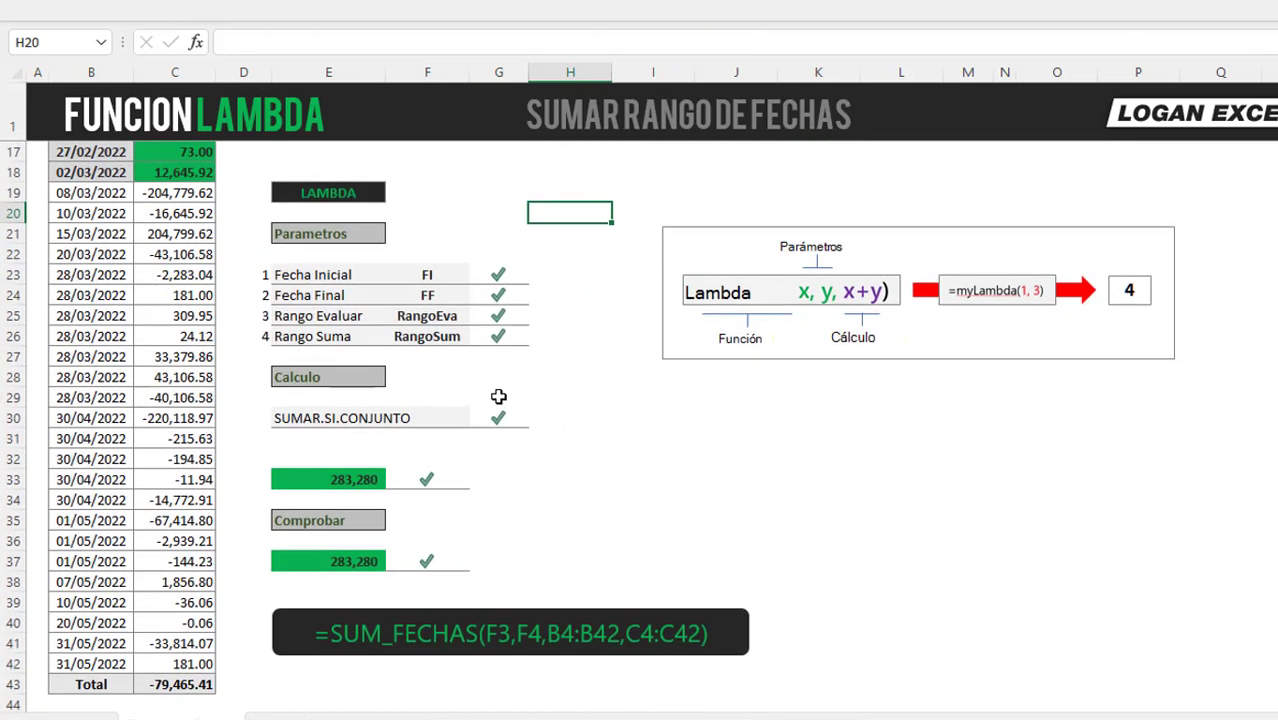
scroll(450, 341, up, 1)
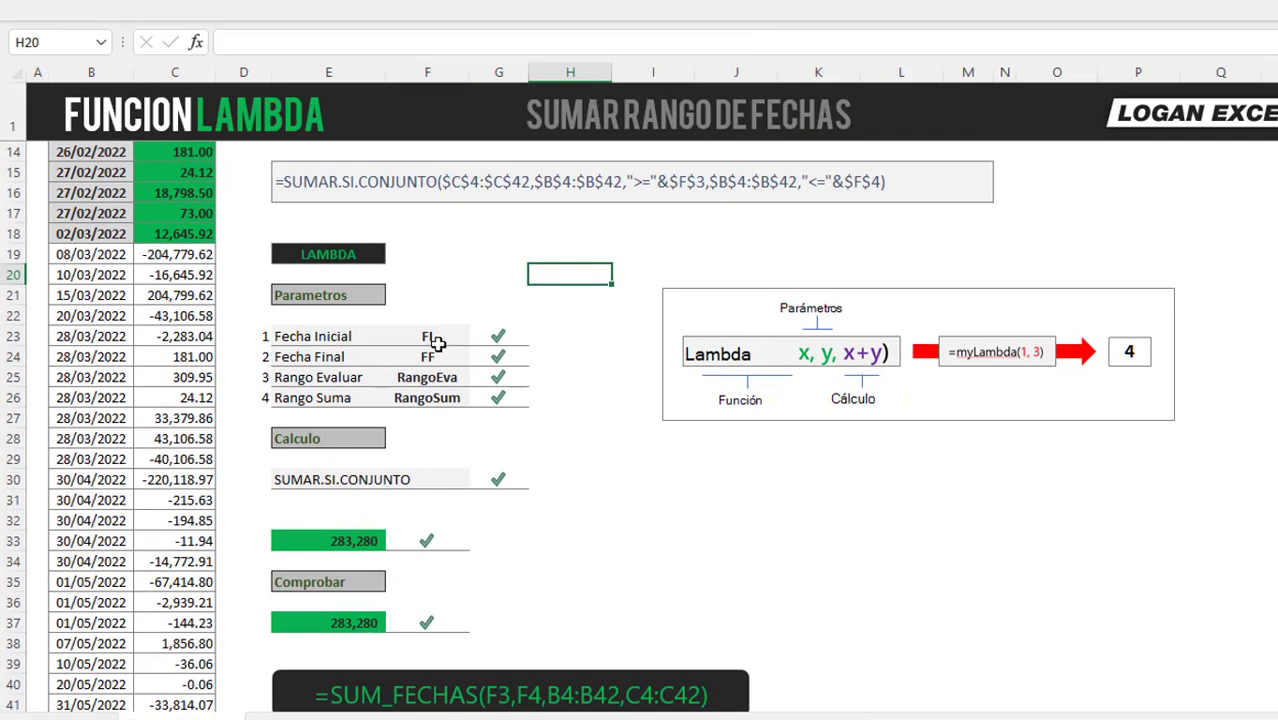
click(347, 259)
scroll(406, 340, down, 1)
scroll(406, 340, up, 1)
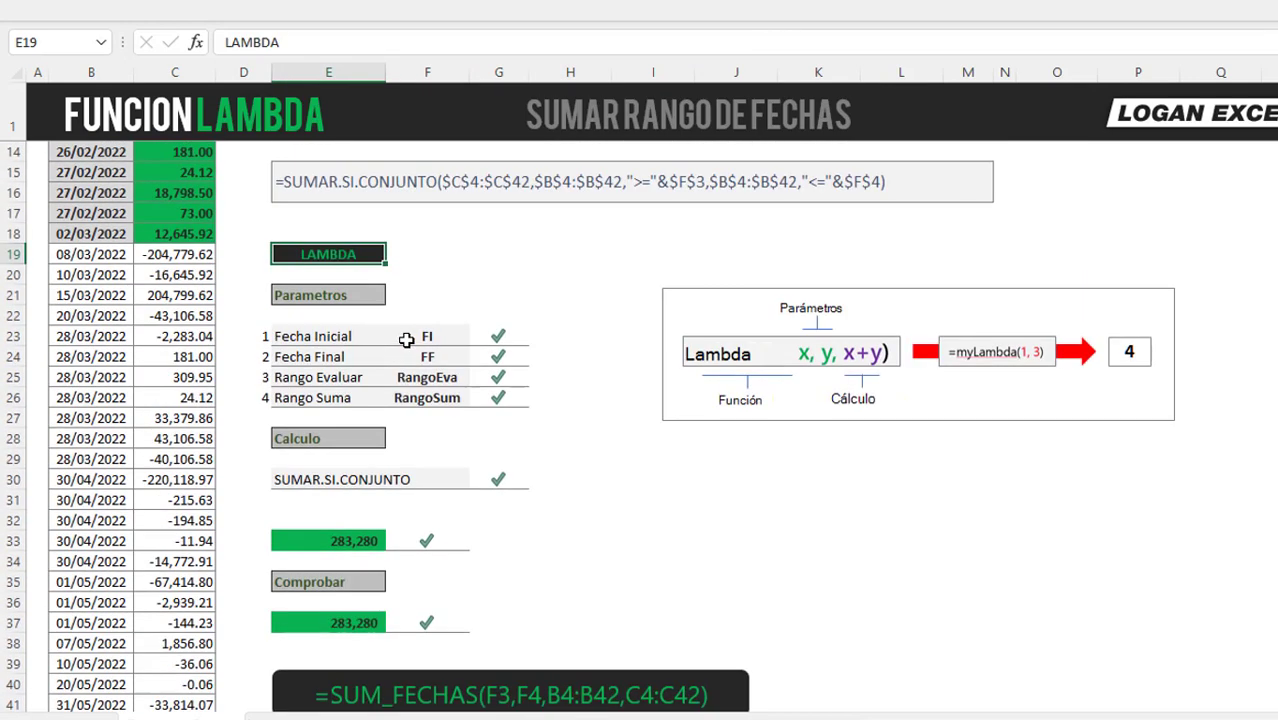
scroll(390, 369, down, 1)
click(330, 418)
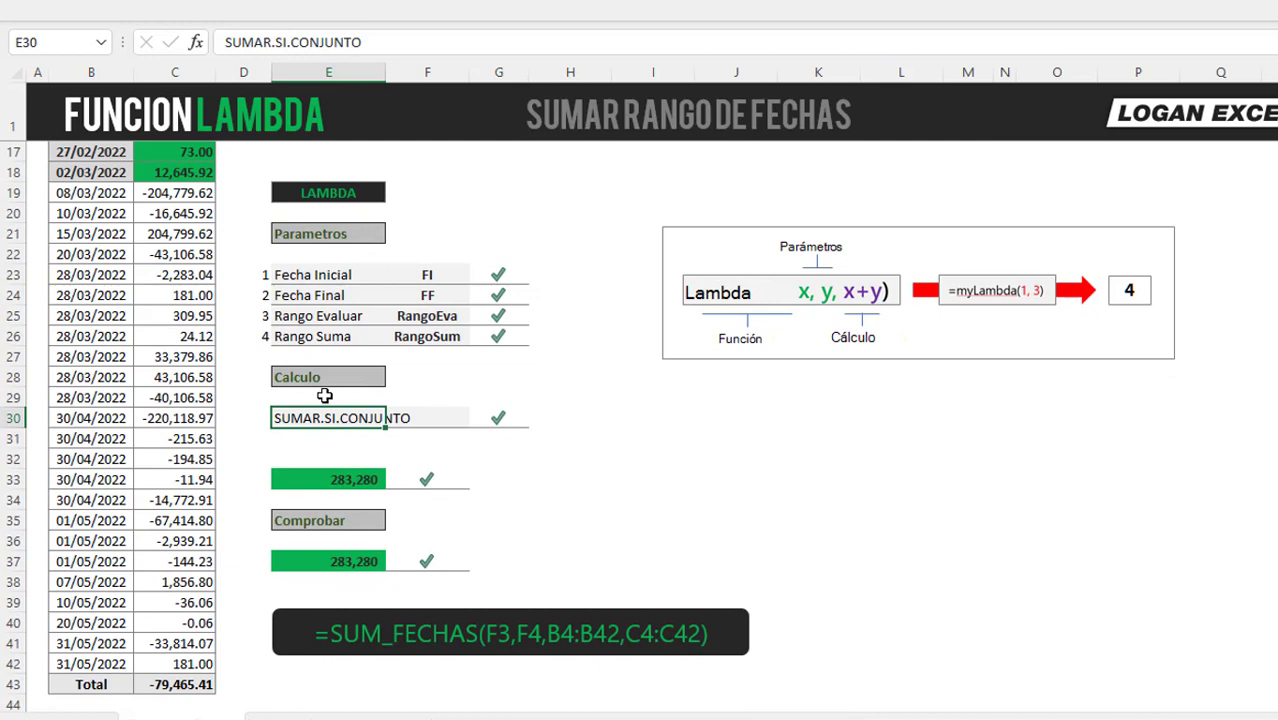
scroll(324, 396, down, 2)
scroll(324, 396, up, 2)
scroll(324, 396, up, 4)
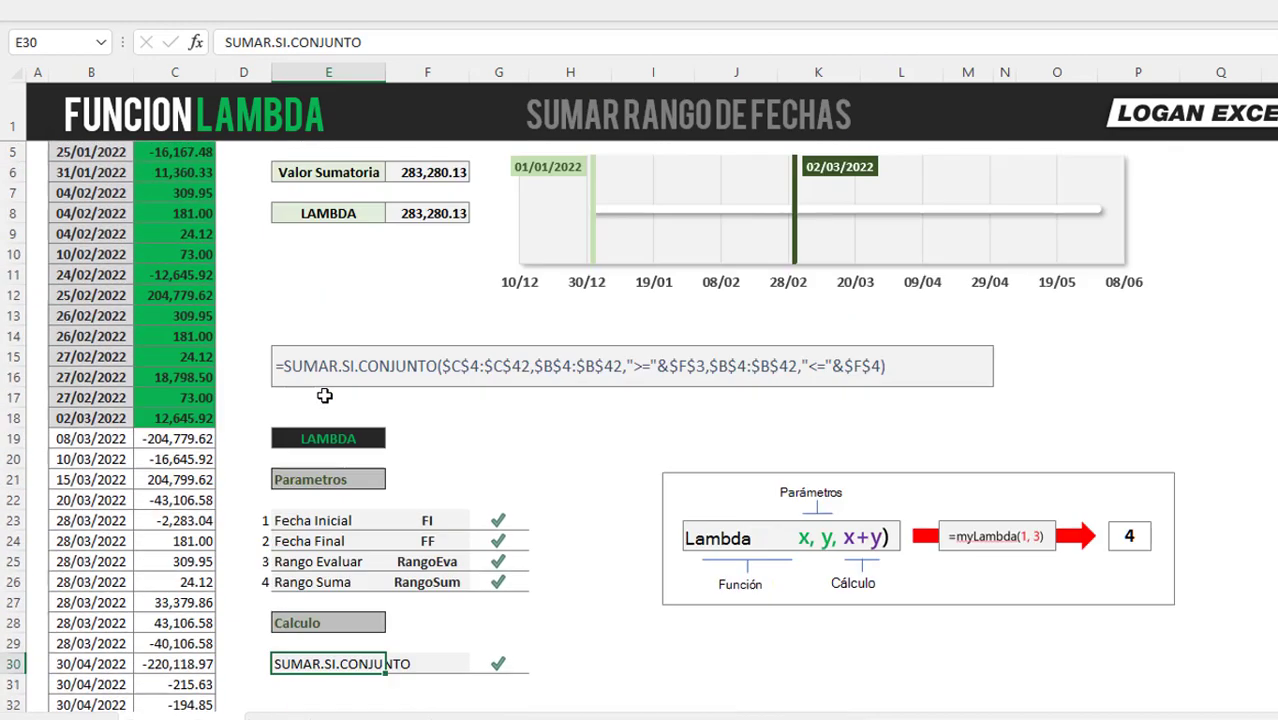
scroll(324, 396, up, 1)
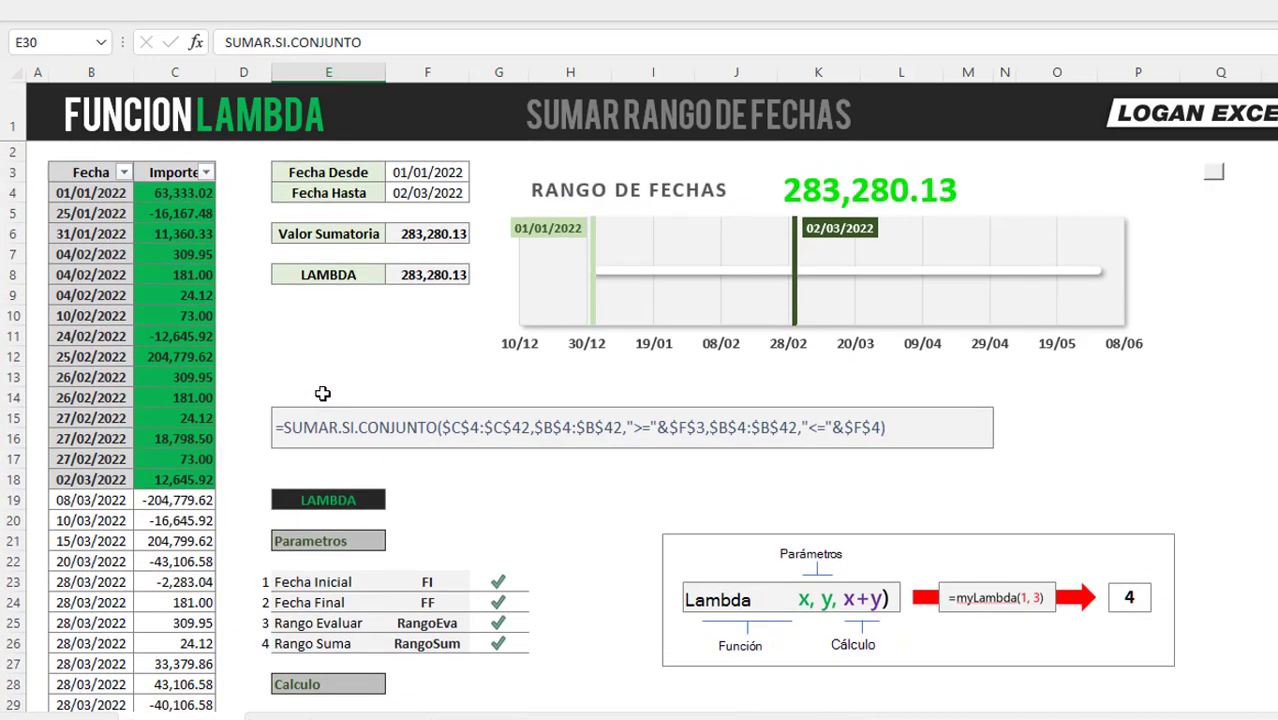
click(340, 355)
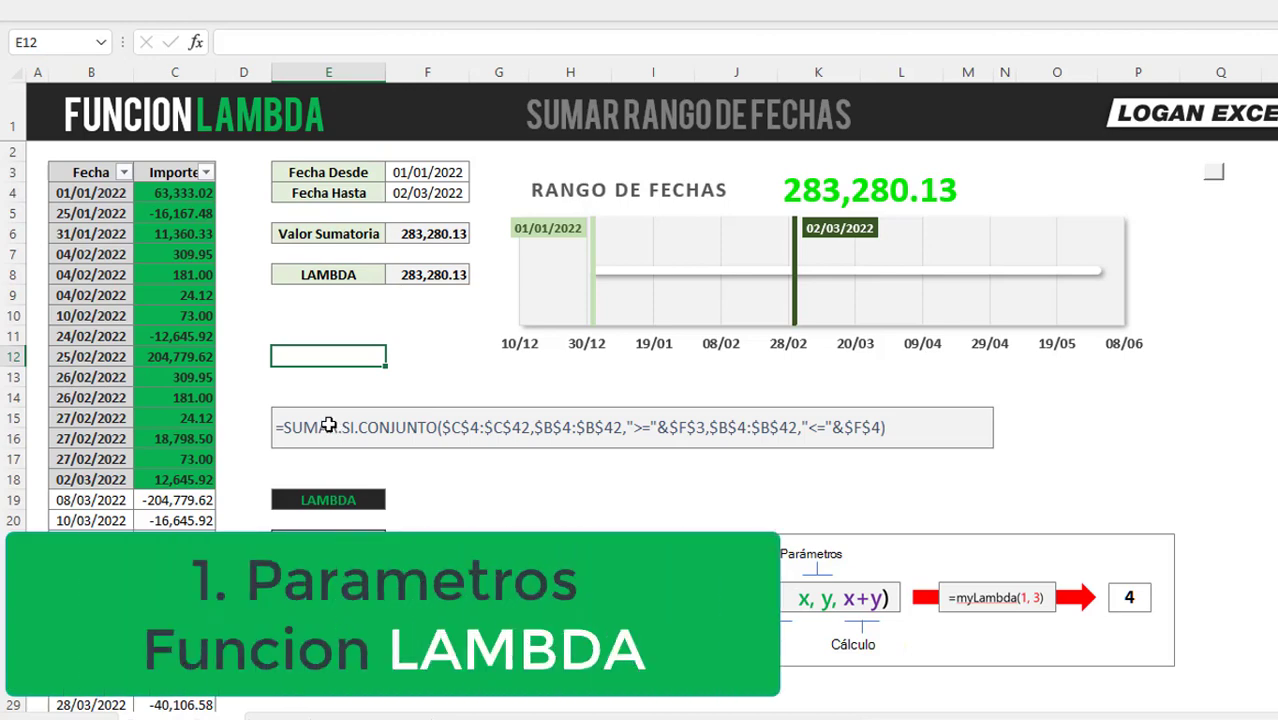
scroll(328, 425, down, 3)
scroll(328, 425, up, 3)
scroll(412, 262, down, 5)
click(412, 262)
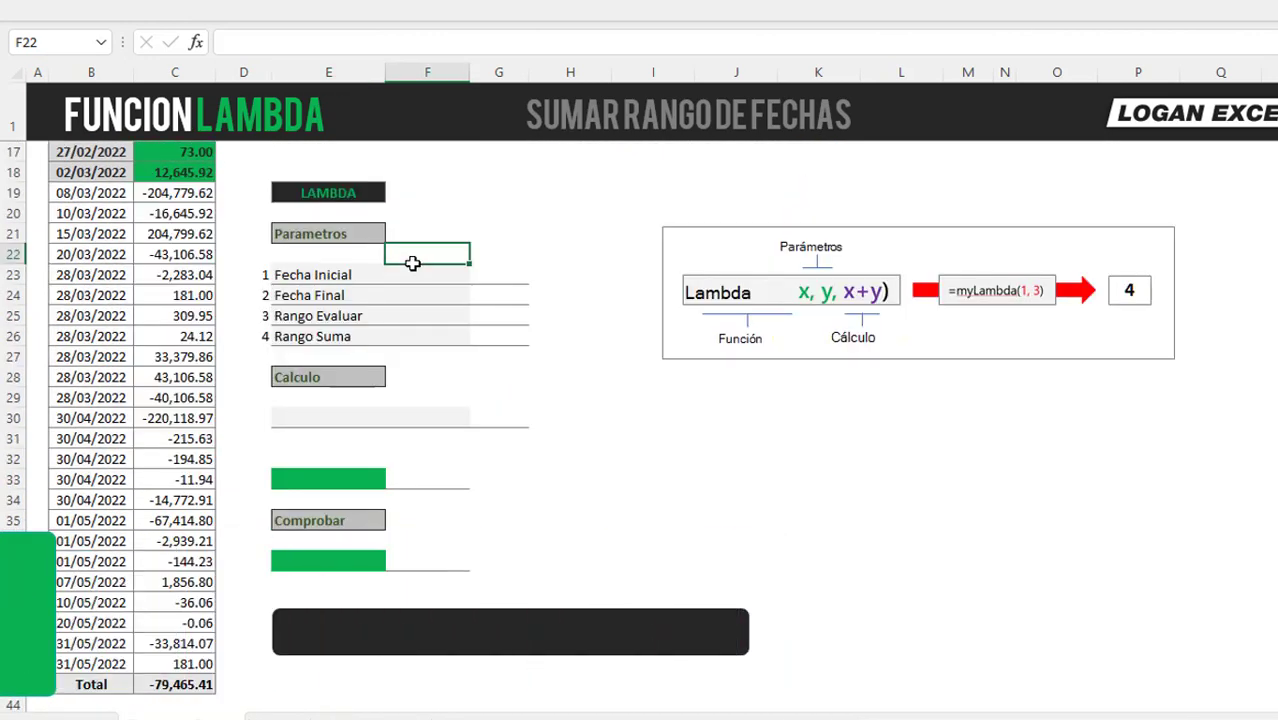
click(855, 230)
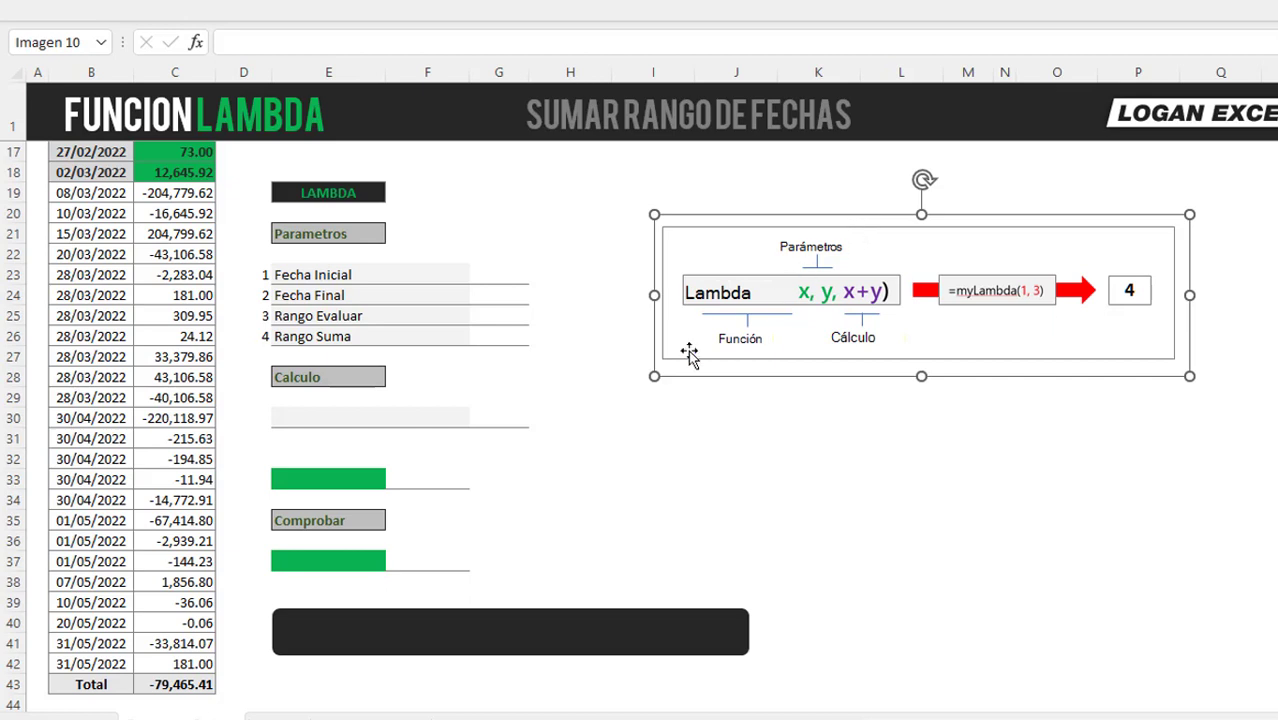
click(510, 299)
drag(355, 276, 332, 330)
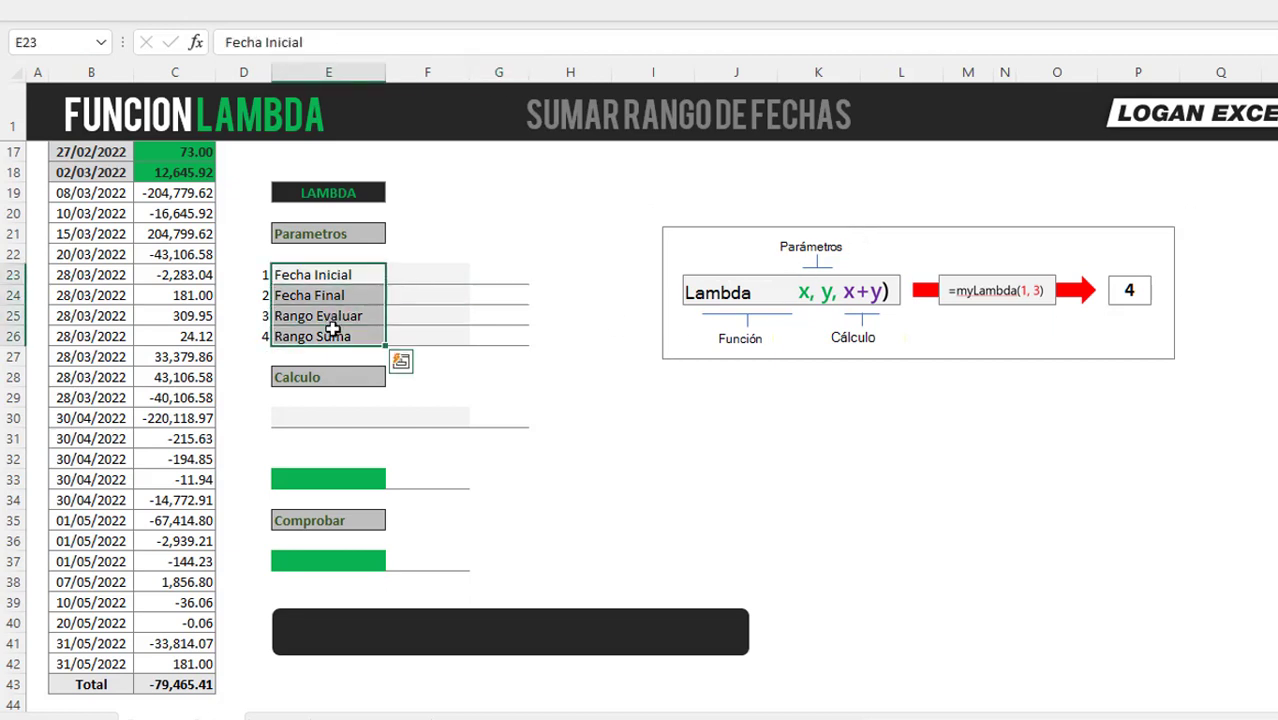
click(847, 308)
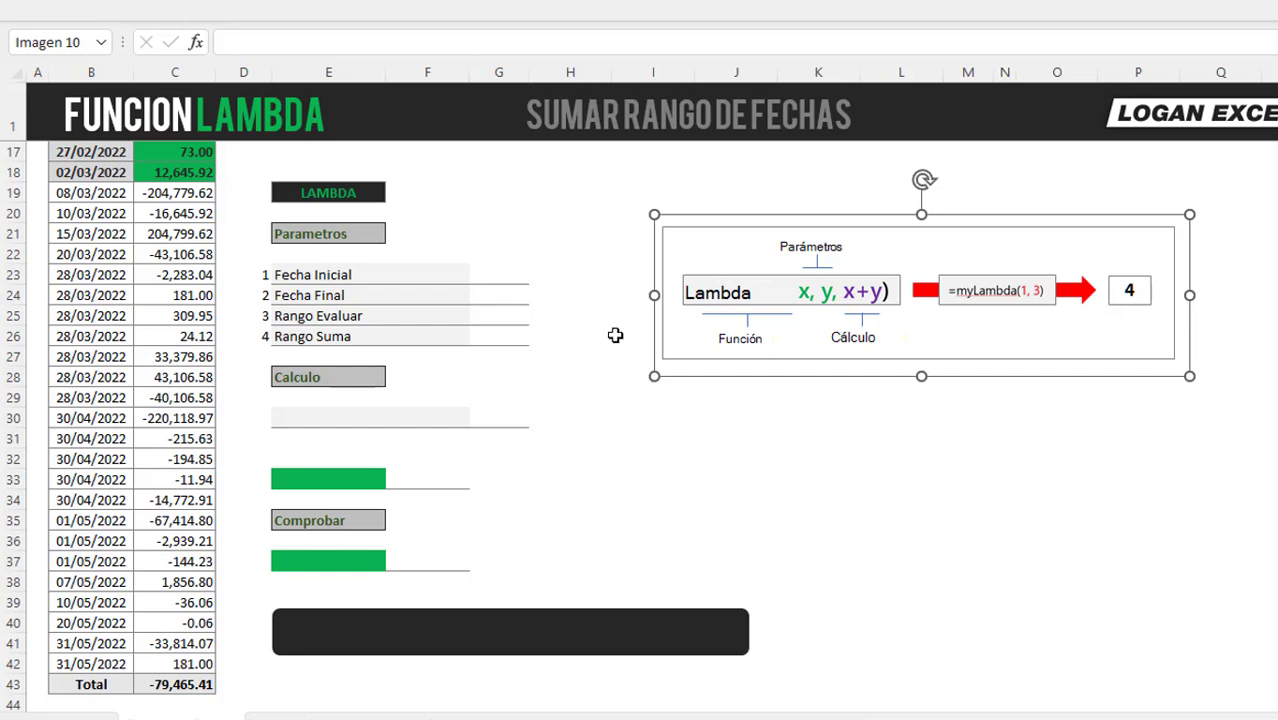
click(490, 280)
click(431, 292)
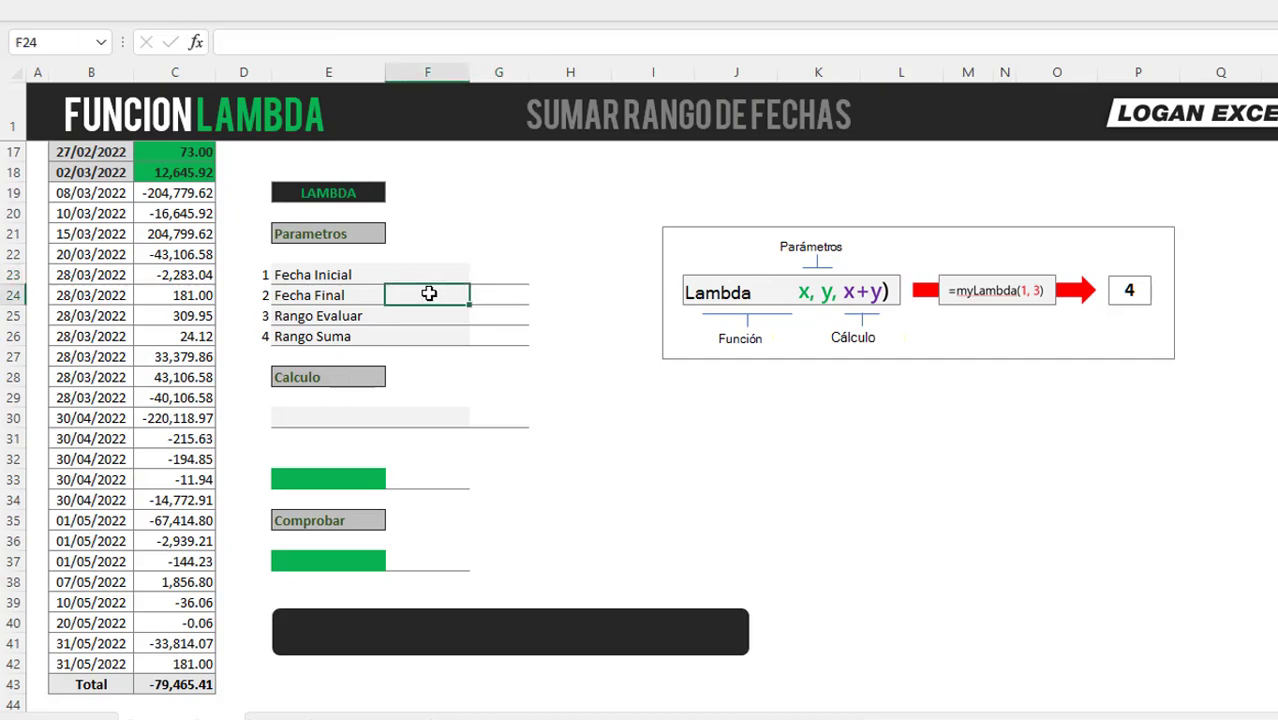
click(305, 233)
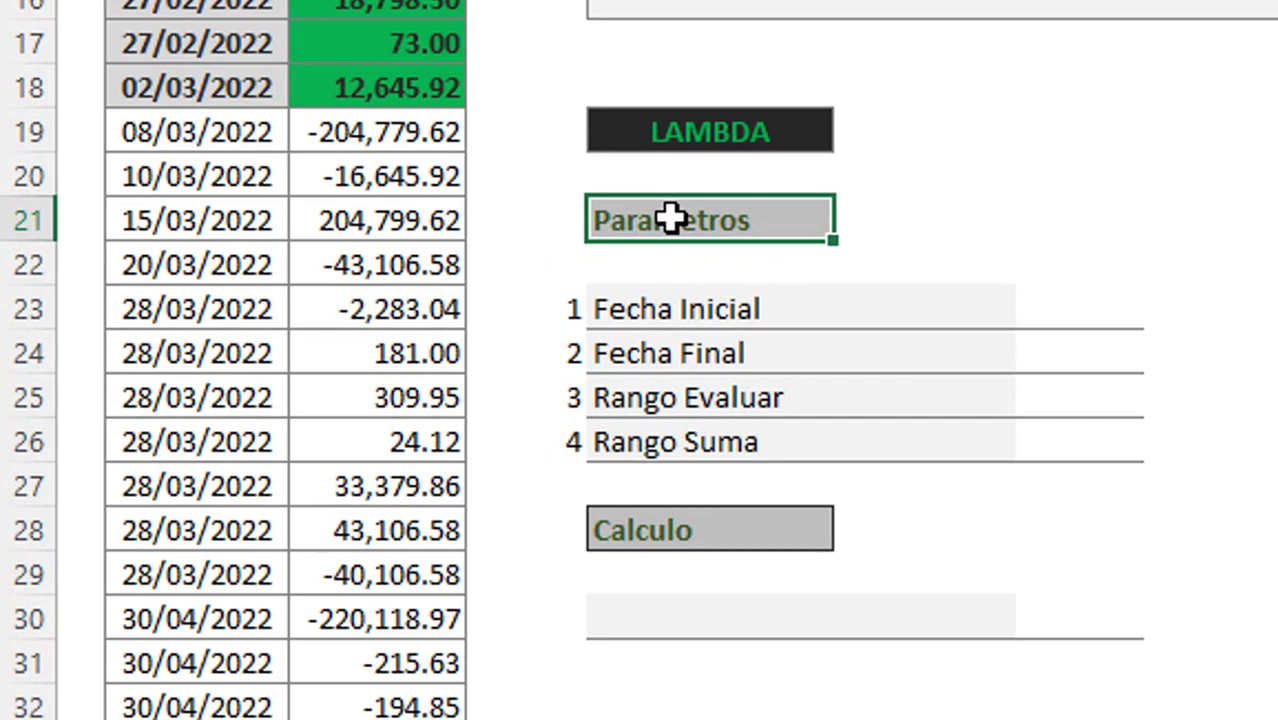
click(893, 311)
scroll(892, 302, up, 2)
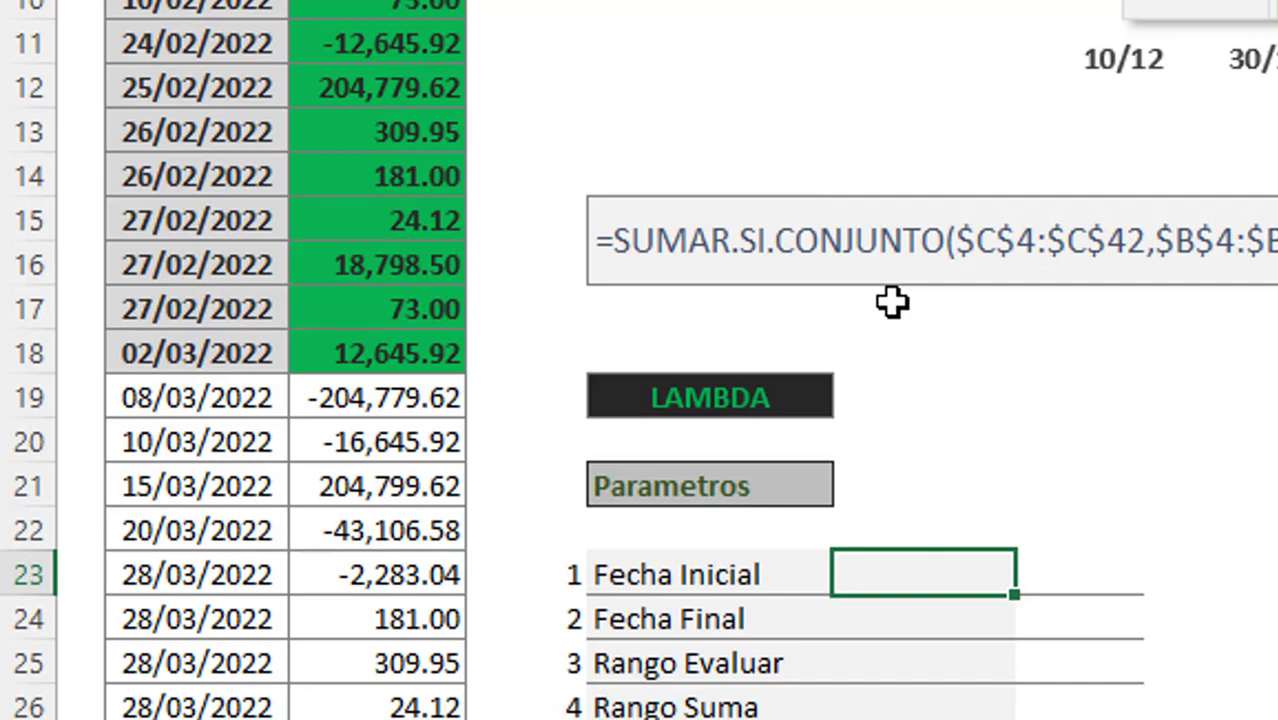
scroll(850, 391, down, 1)
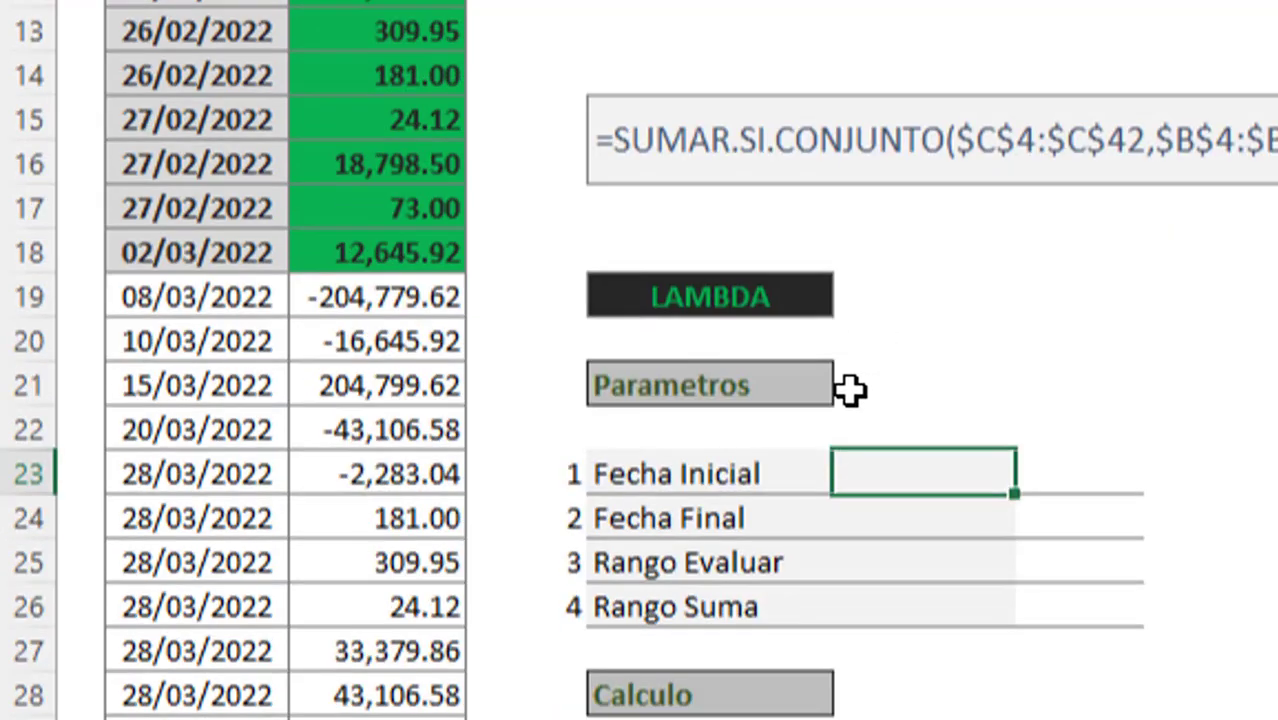
click(739, 419)
scroll(739, 419, down, 1)
click(735, 403)
mouse_move(736, 353)
mouse_down()
mouse_move(736, 308)
mouse_move(733, 438)
mouse_up()
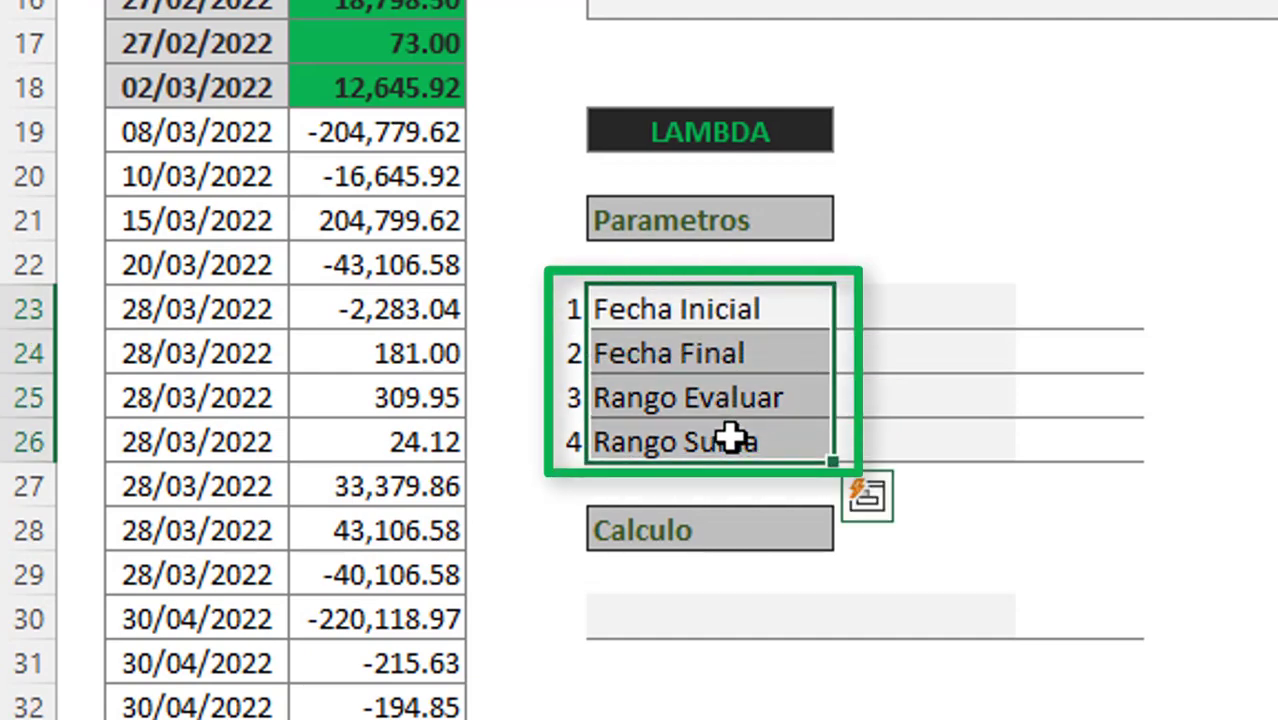
click(935, 350)
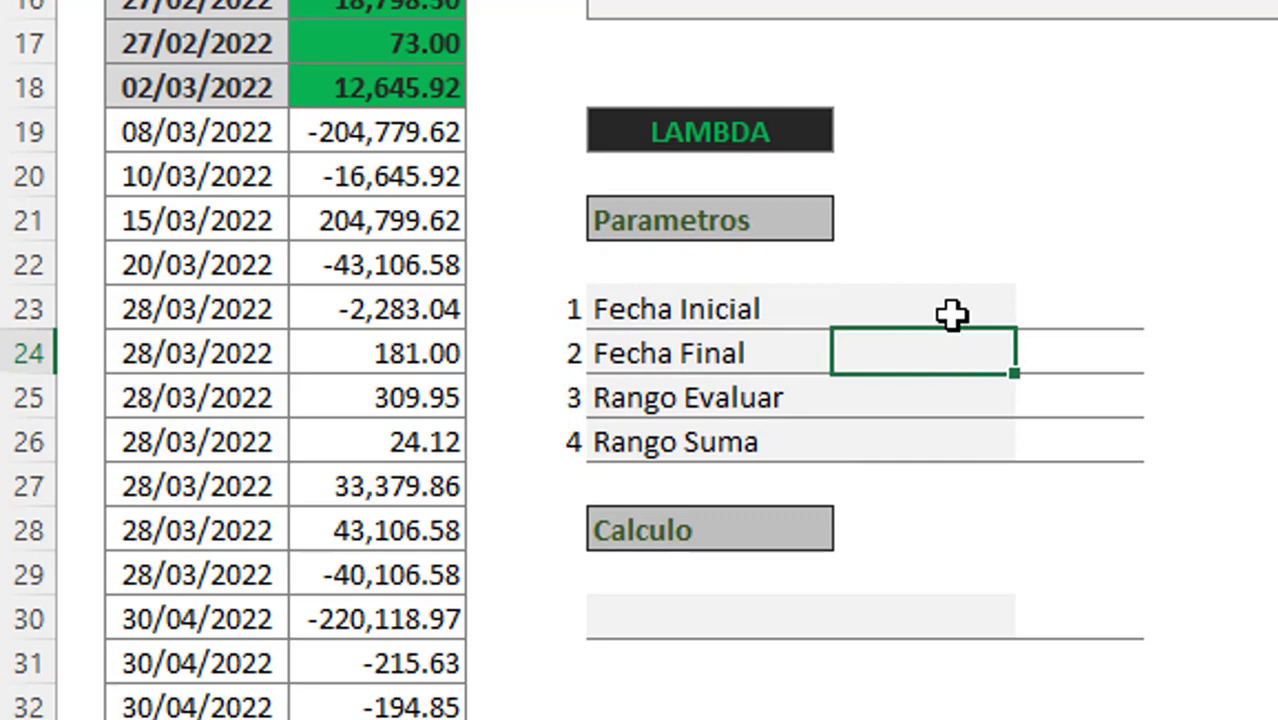
click(952, 315)
scroll(890, 340, up, 2)
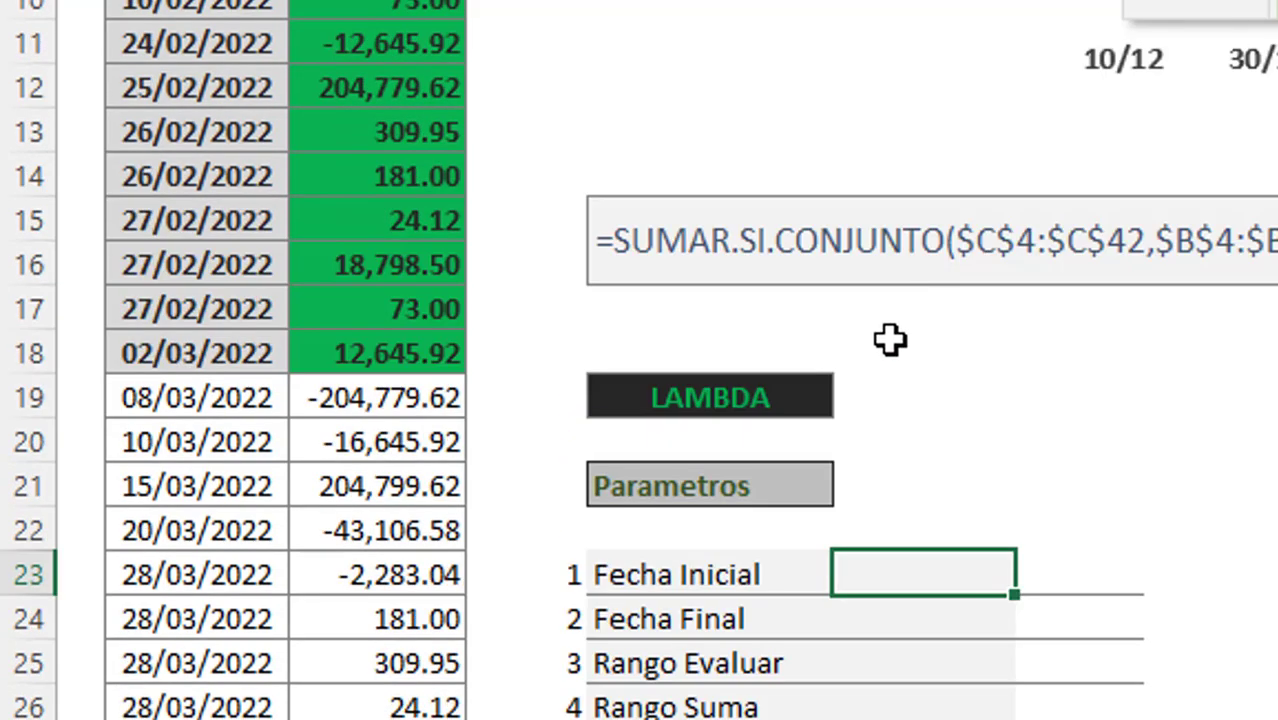
scroll(850, 362, up, 3)
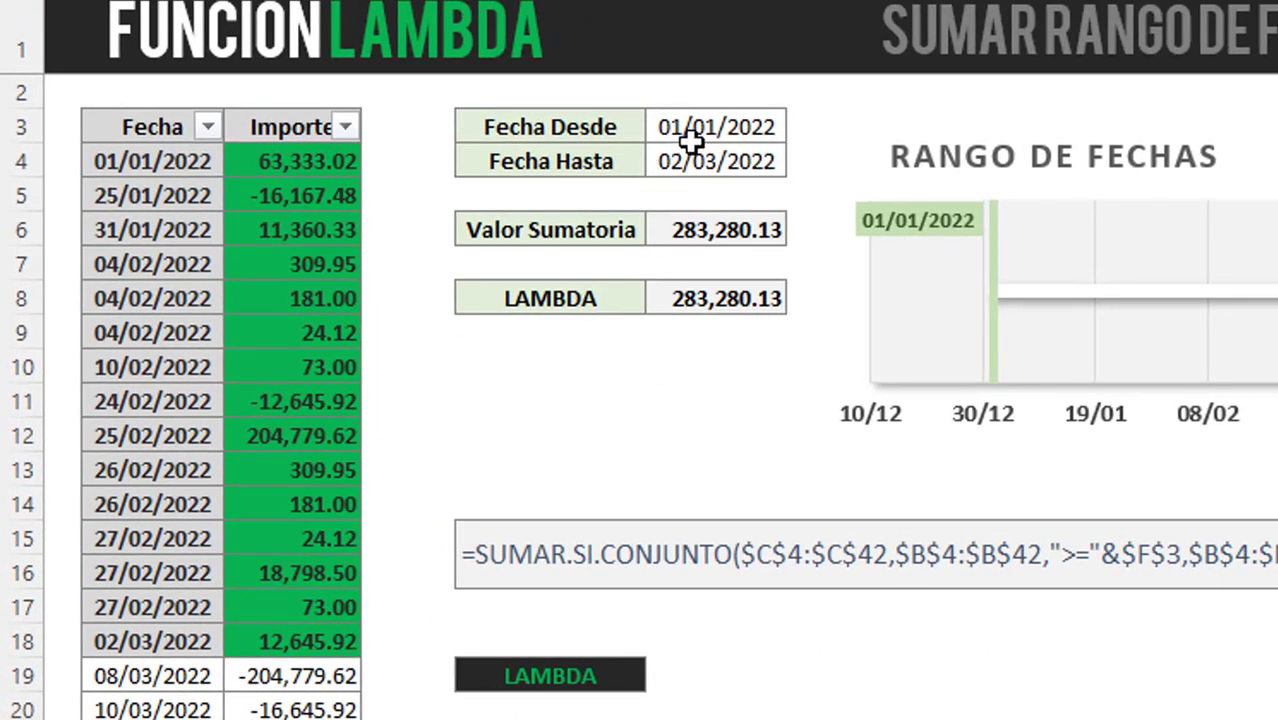
click(693, 137)
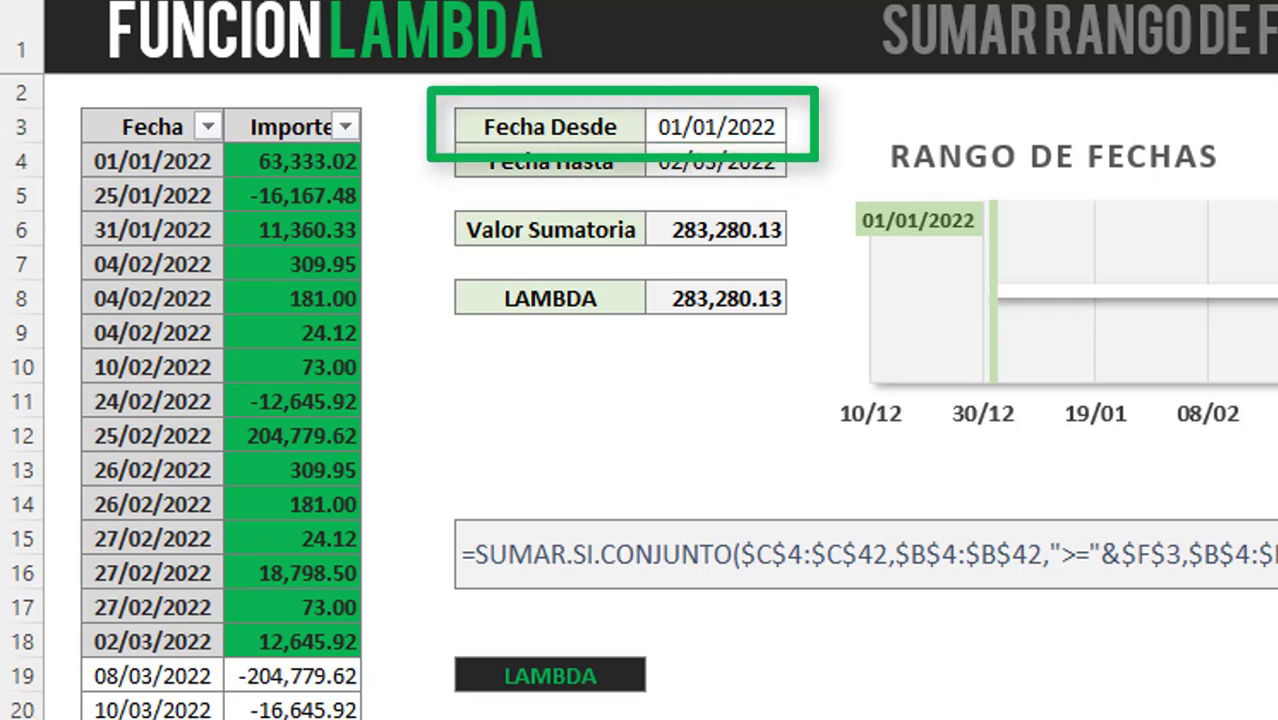
scroll(736, 650, down, 2)
click(736, 700)
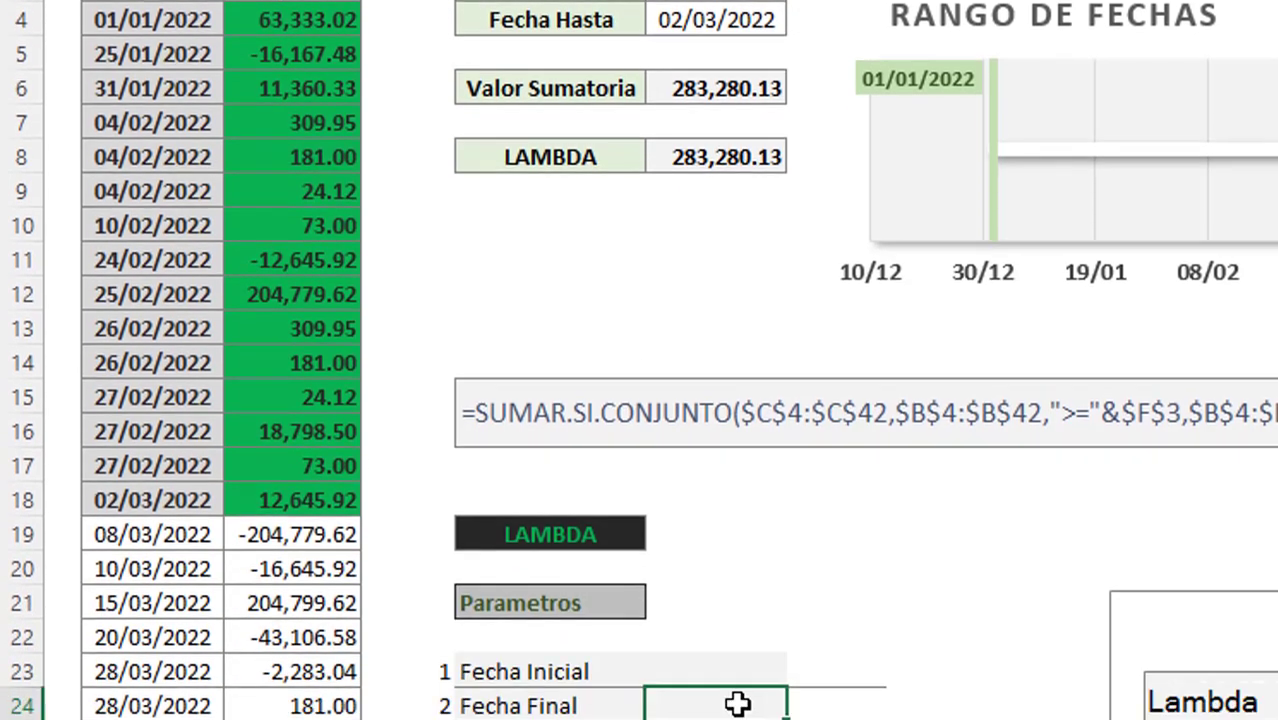
scroll(737, 595, down, 2)
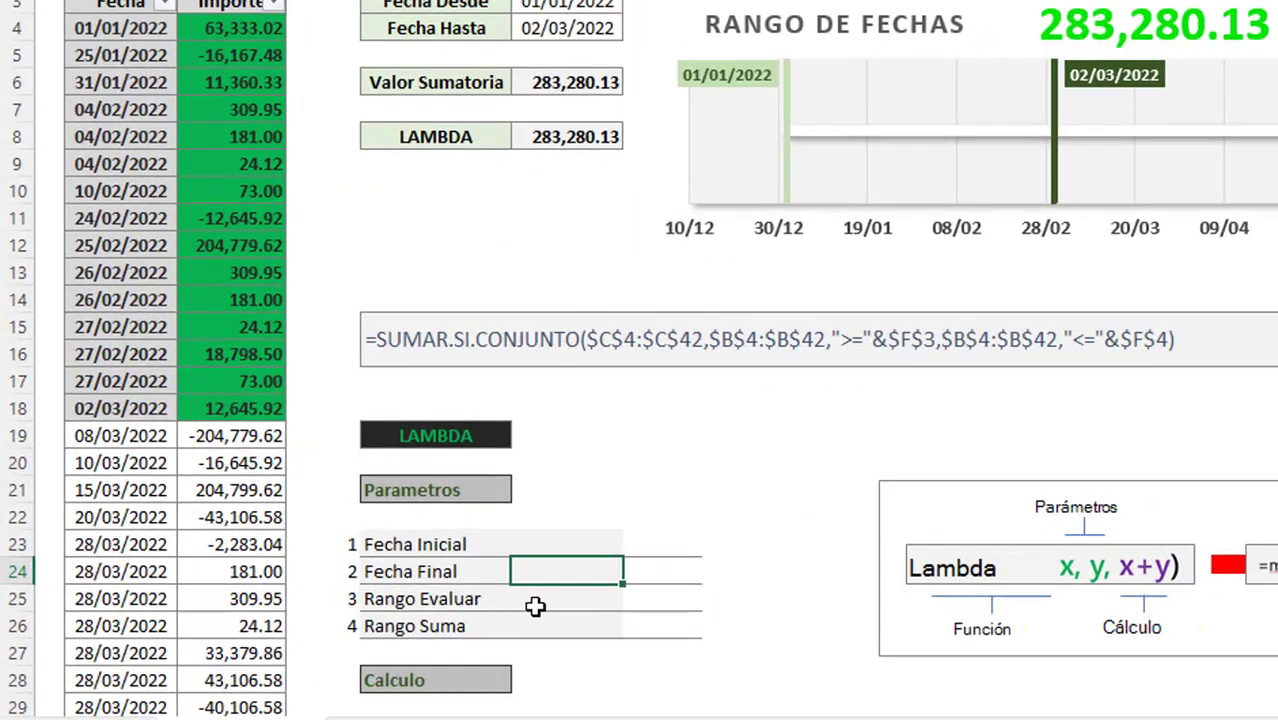
click(535, 607)
scroll(541, 604, down, 1)
click(420, 522)
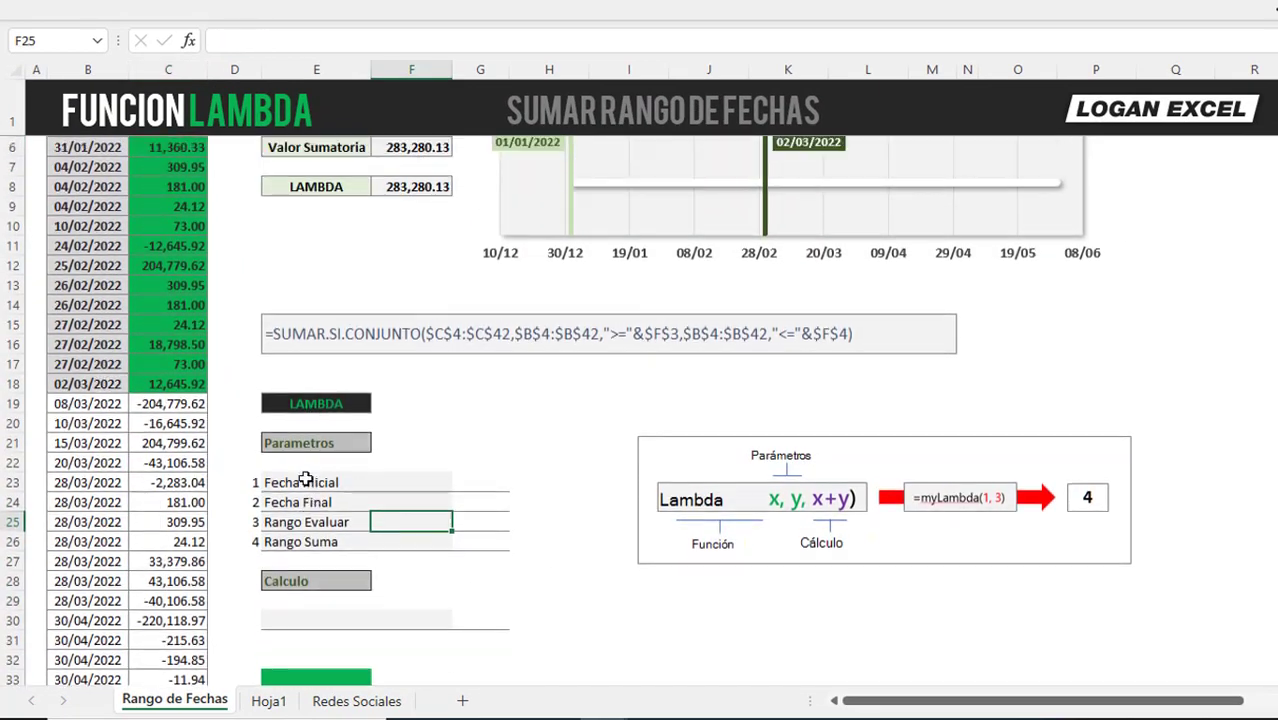
scroll(305, 480, up, 2)
click(88, 245)
click(100, 185)
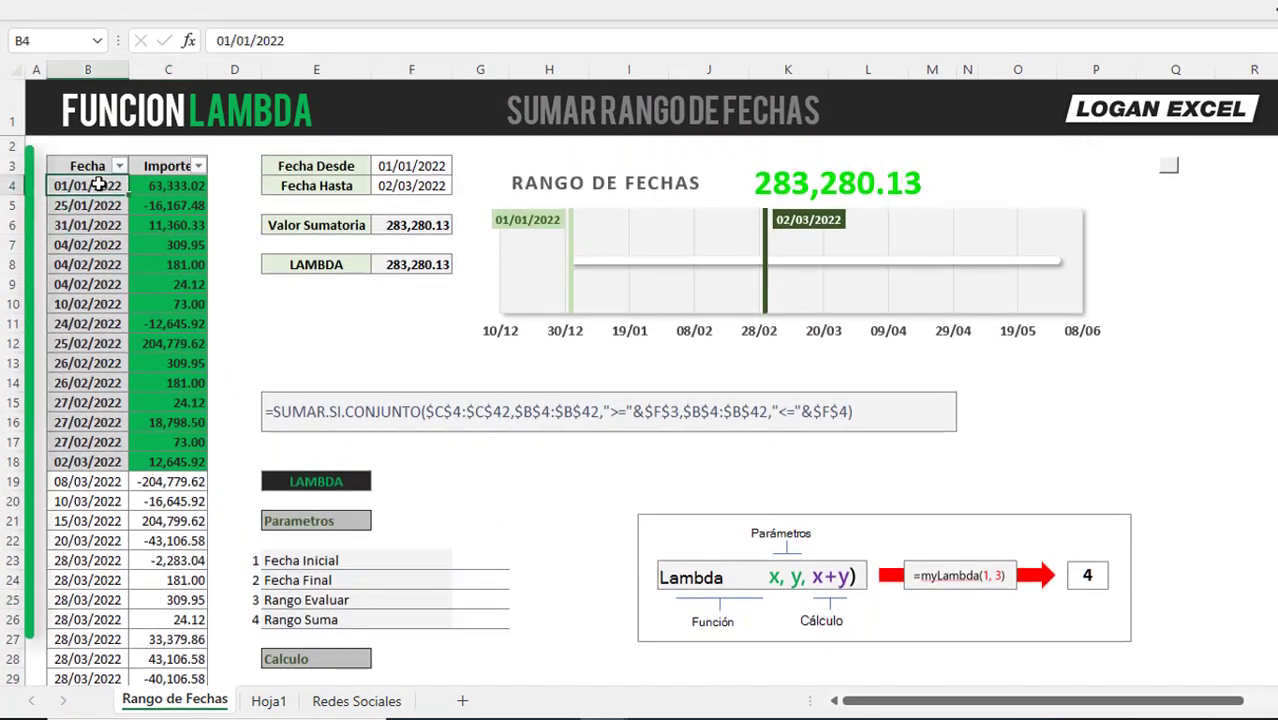
key(ctrl+shift+Down)
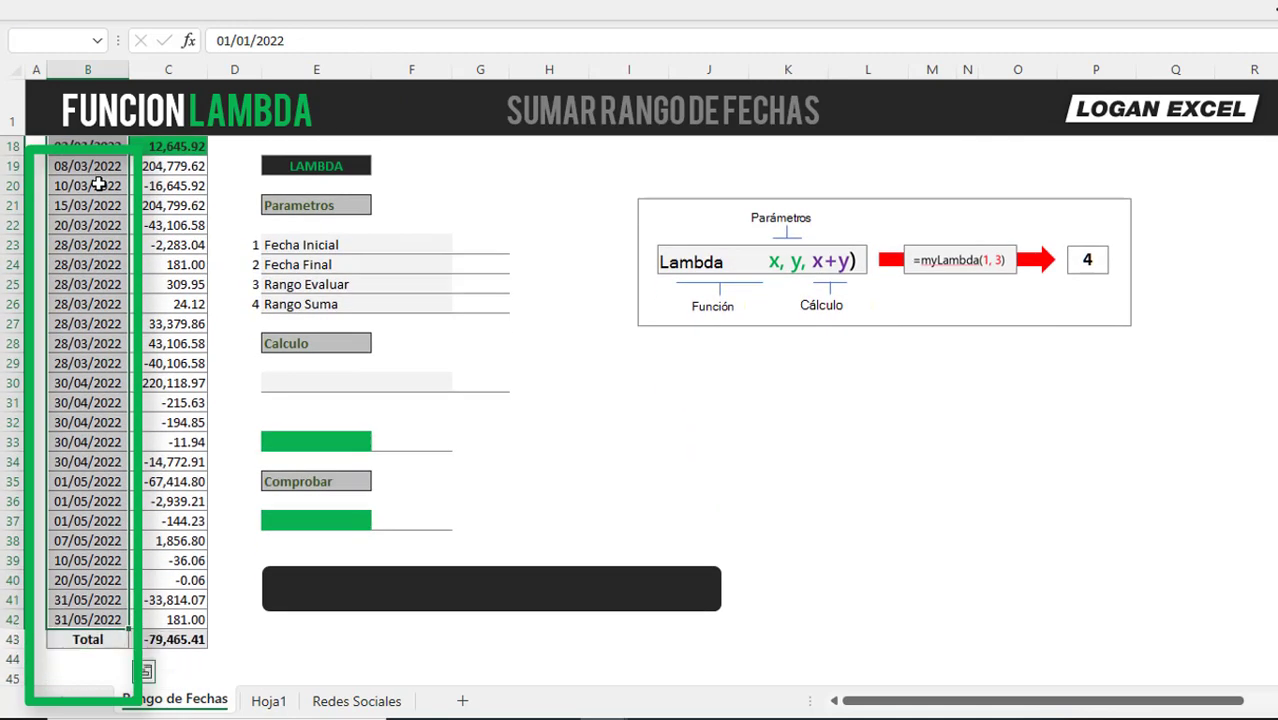
scroll(200, 320, up, 1)
scroll(326, 455, up, 2)
click(415, 481)
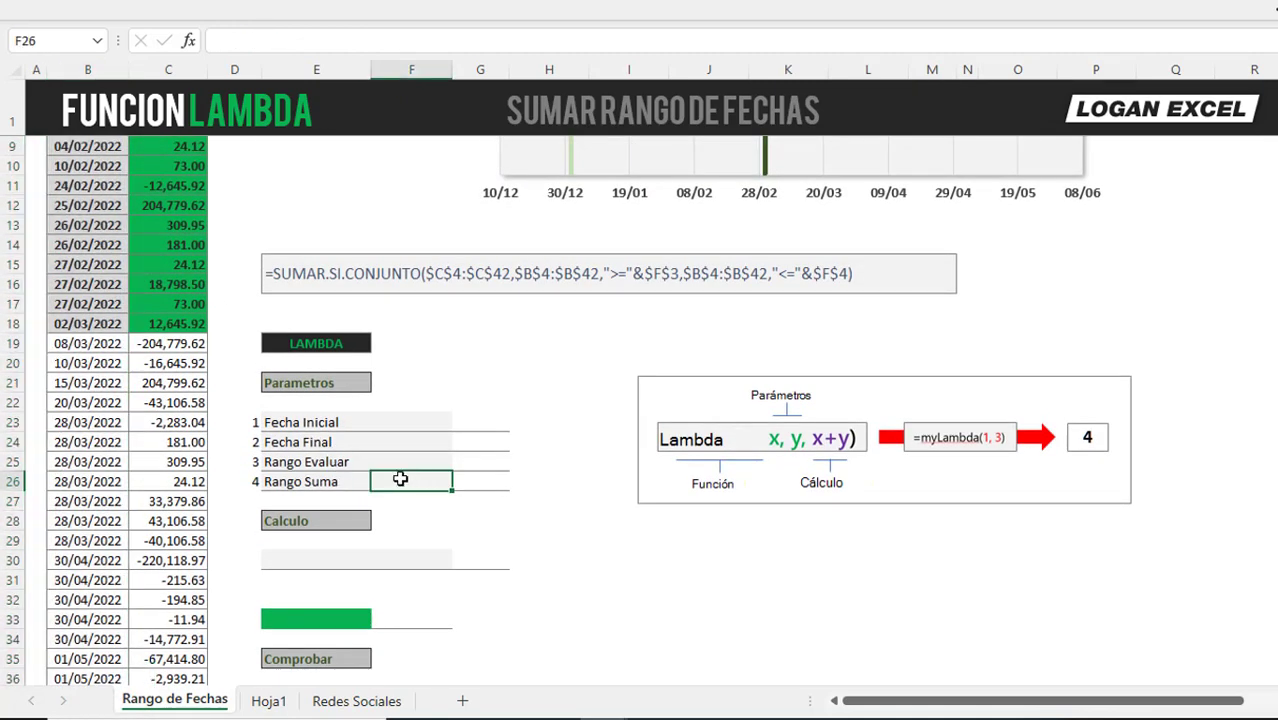
scroll(339, 471, up, 1)
click(200, 274)
scroll(195, 270, up, 1)
scroll(194, 267, up, 1)
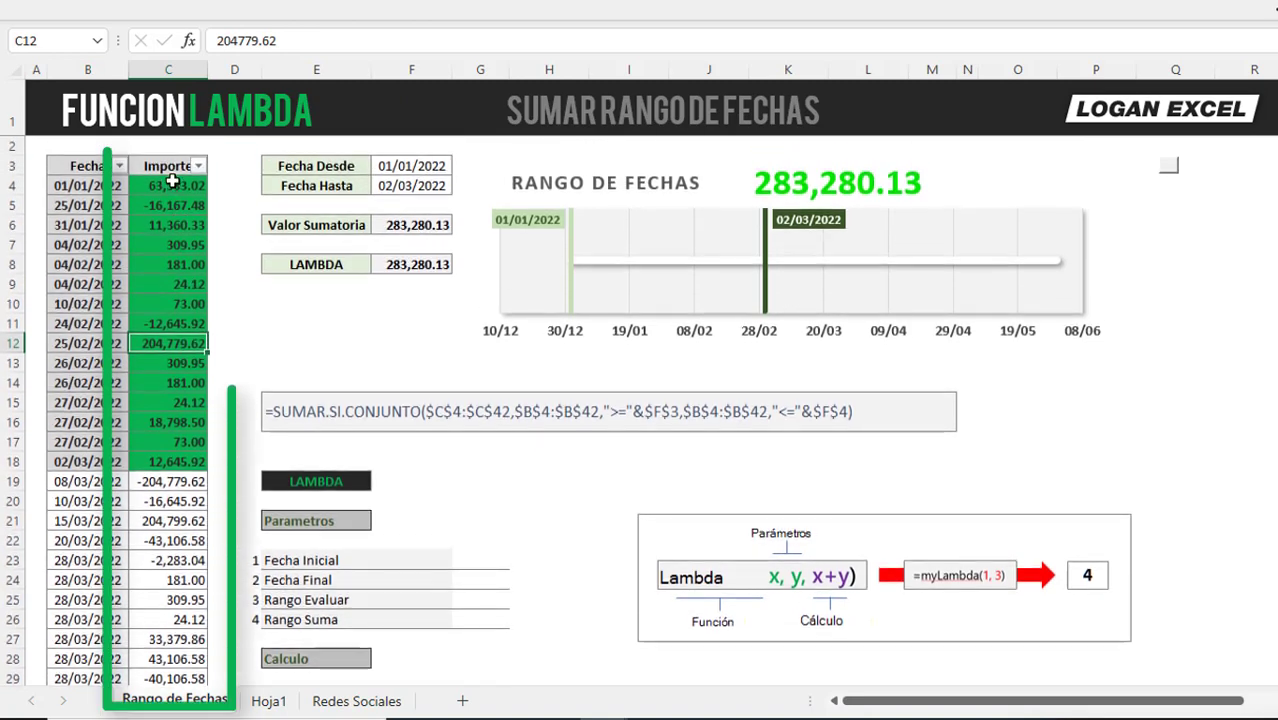
click(170, 186)
scroll(168, 204, down, 4)
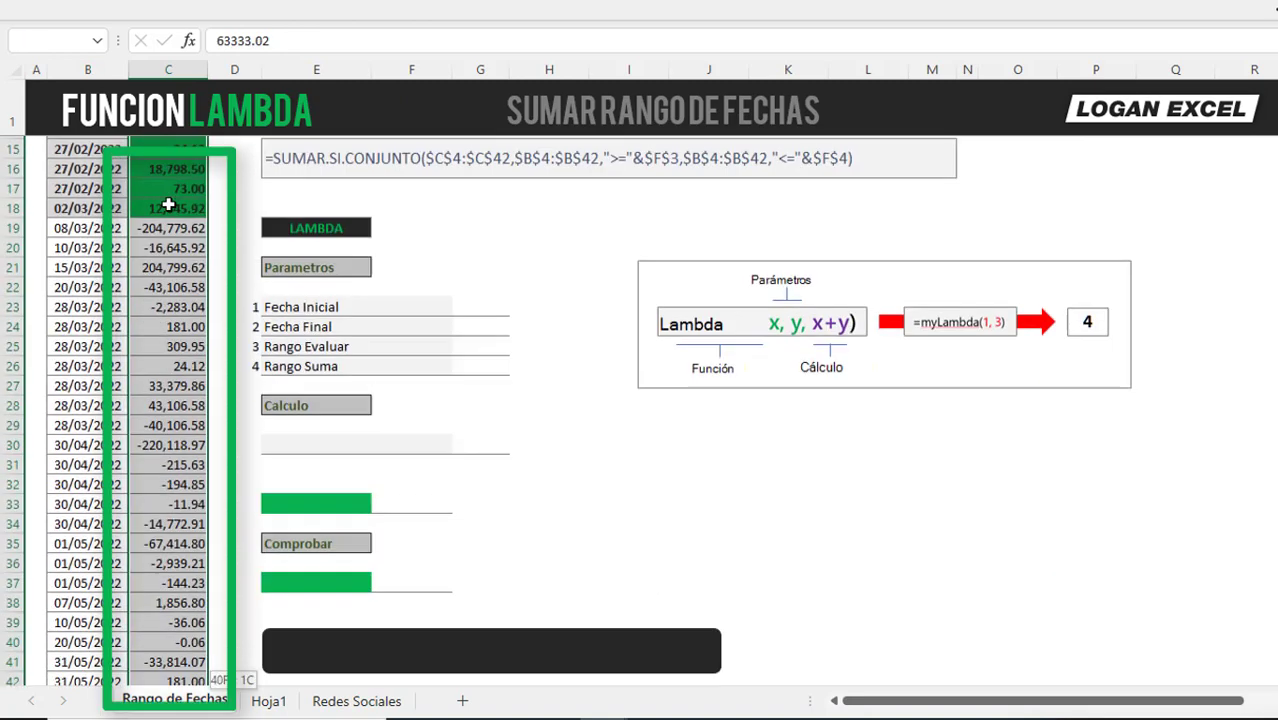
scroll(168, 204, down, 1)
scroll(168, 204, up, 2)
scroll(168, 204, up, 3)
key(Up)
scroll(168, 204, down, 1)
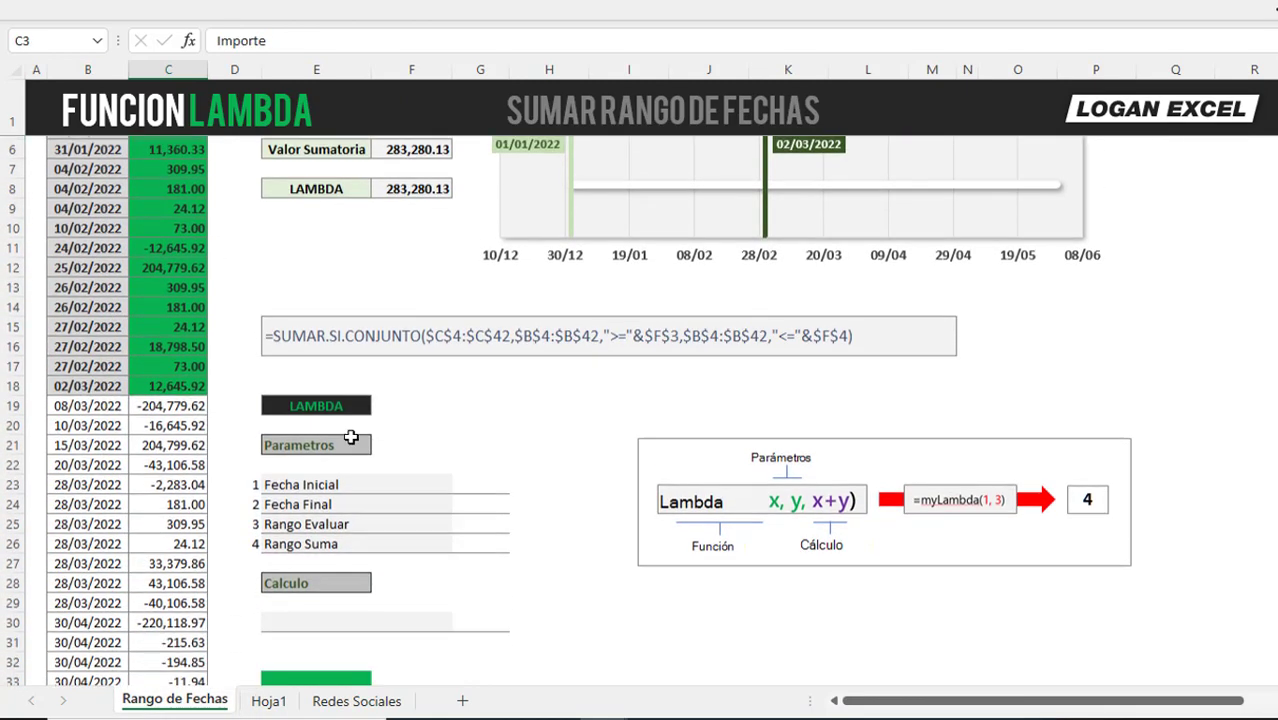
click(413, 481)
scroll(413, 485, down, 1)
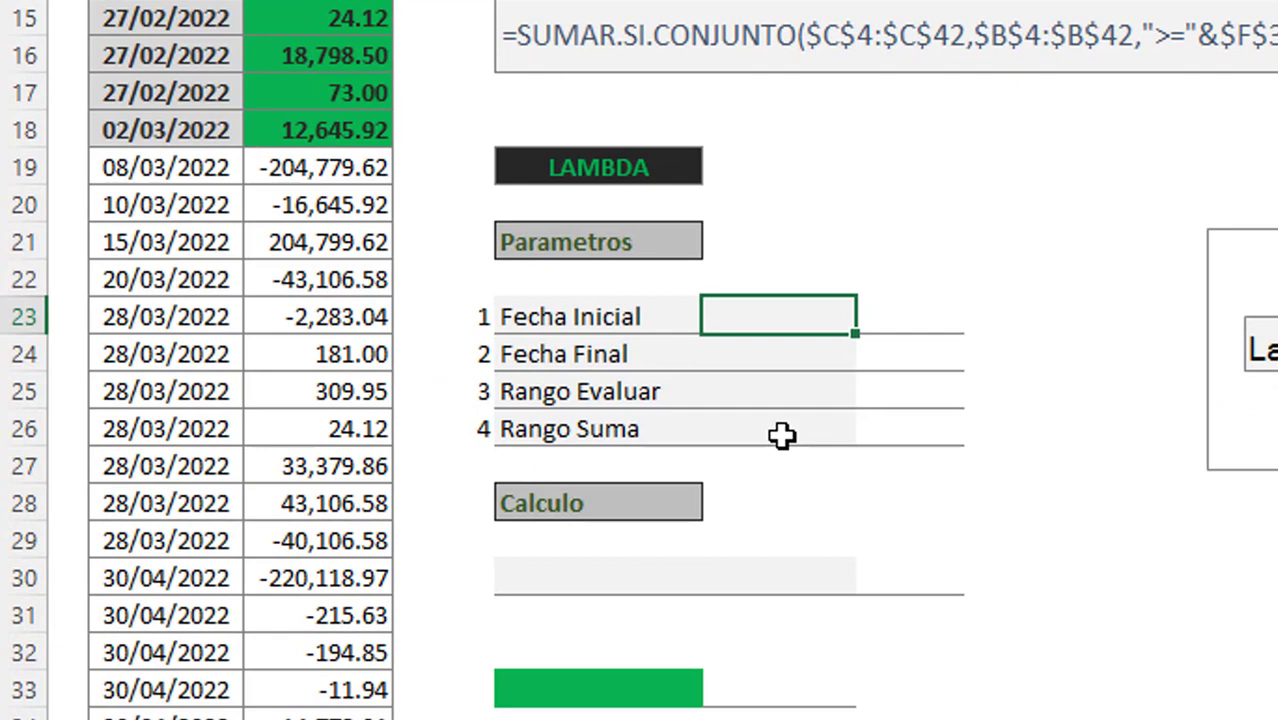
- Name the Fecha Inicial and Fecha Final parameters FI and FF
text(f)
key(BackSpace)
text(F)
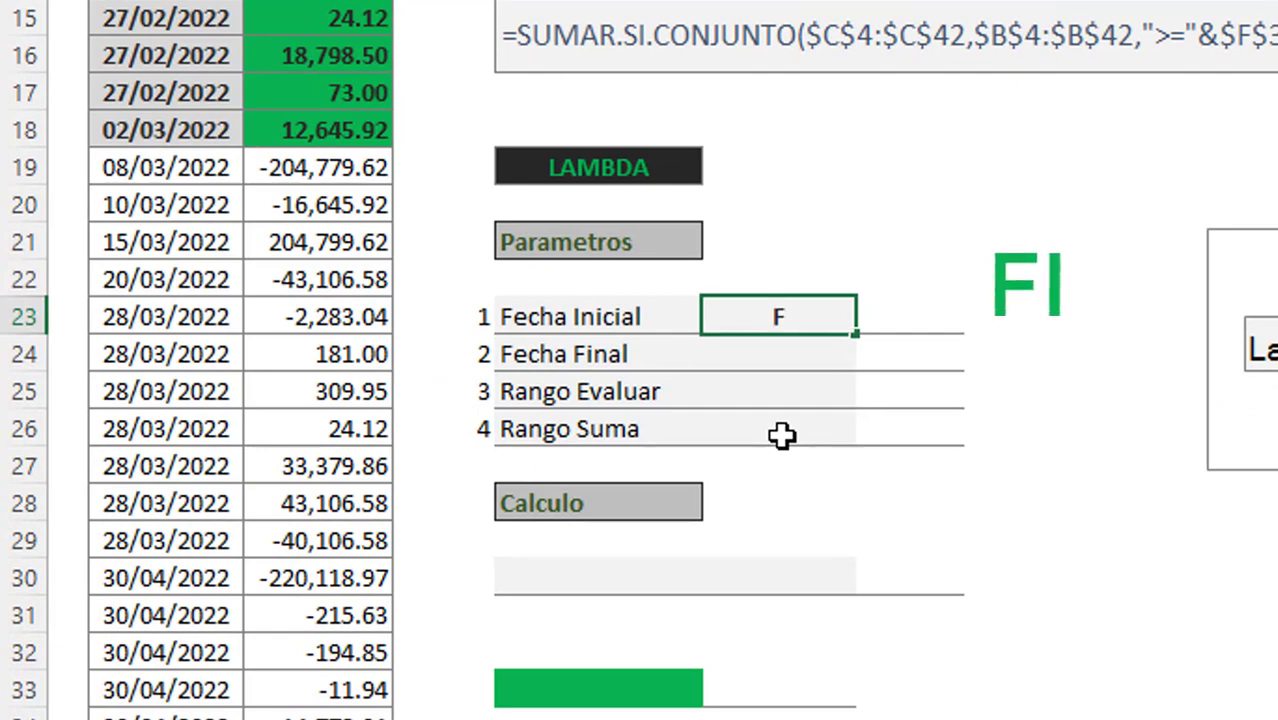
text(I)
key(Return)
key(Up)
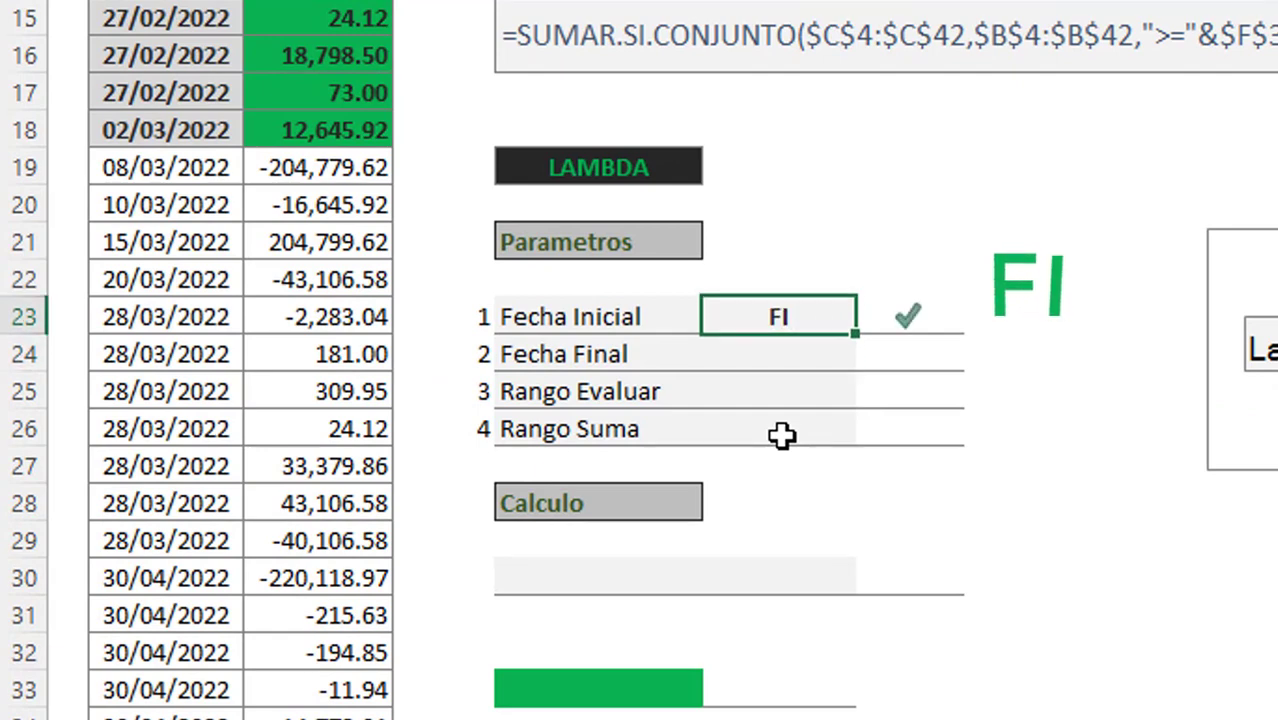
key(Down)
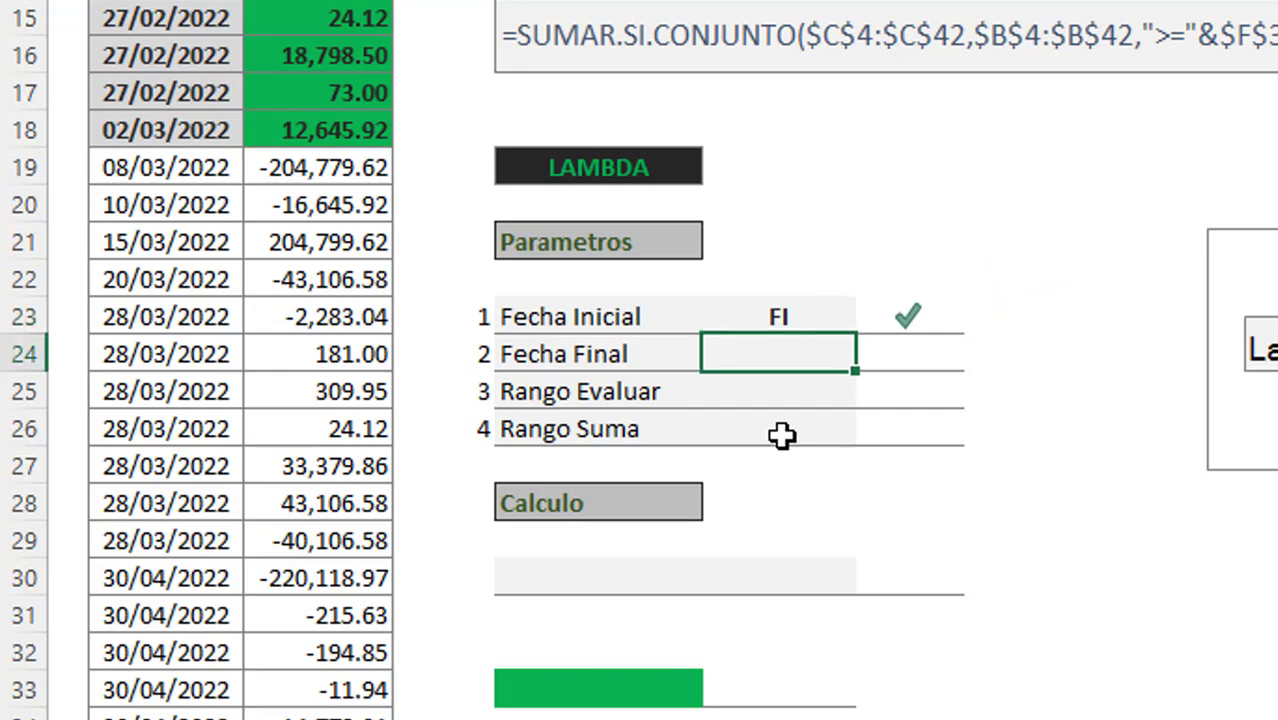
text(FF)
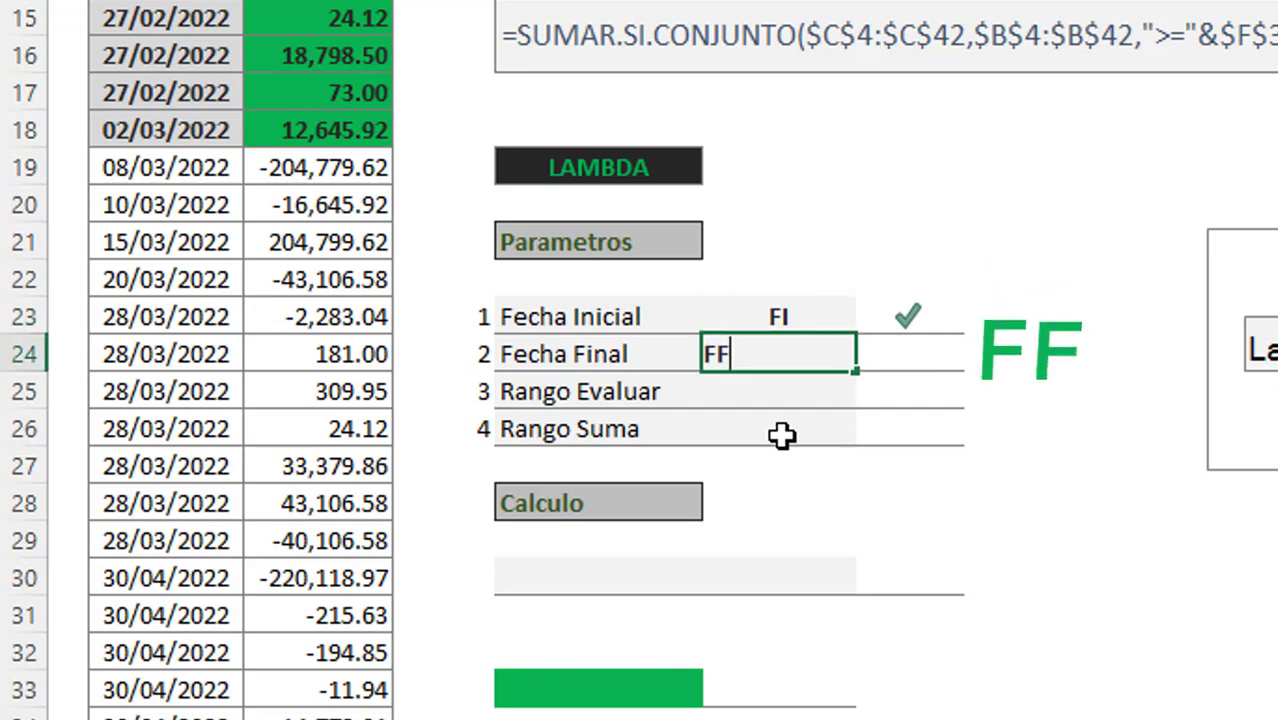
key(Return)
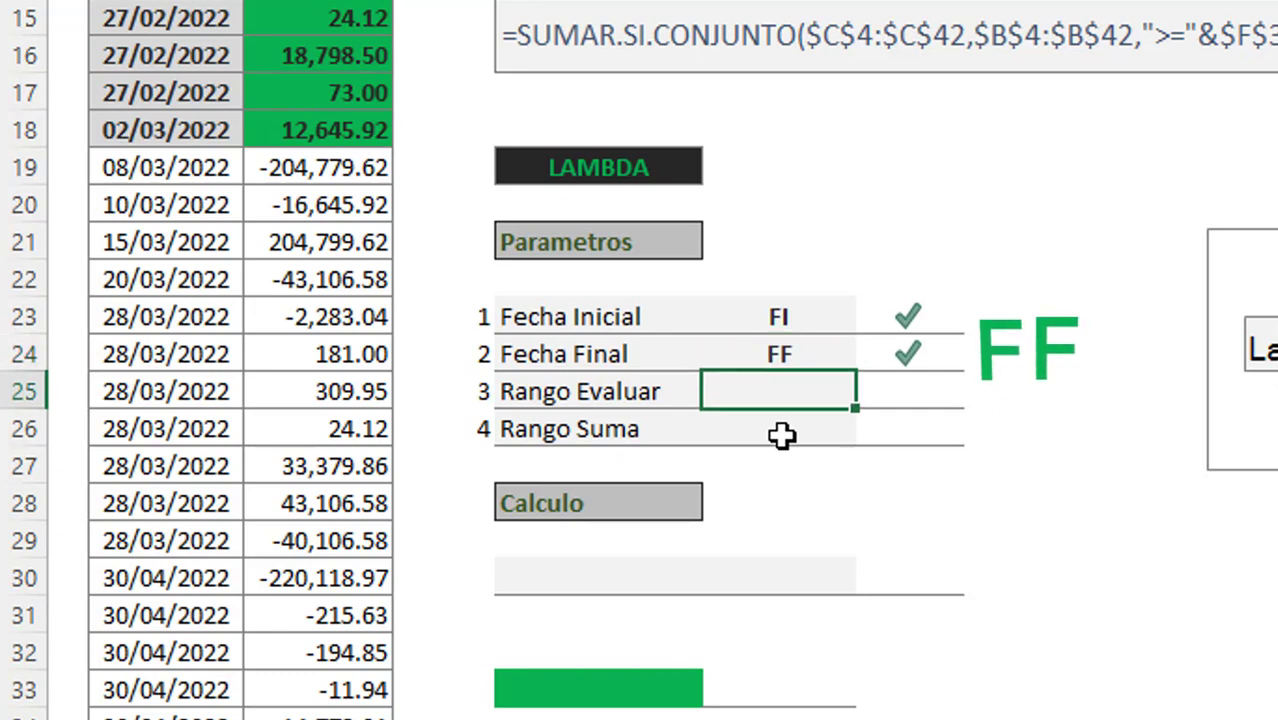
- Name the Rango Evaluar and Rango Suma parameters RangoEva and RangoSum
click(790, 430)
click(820, 391)
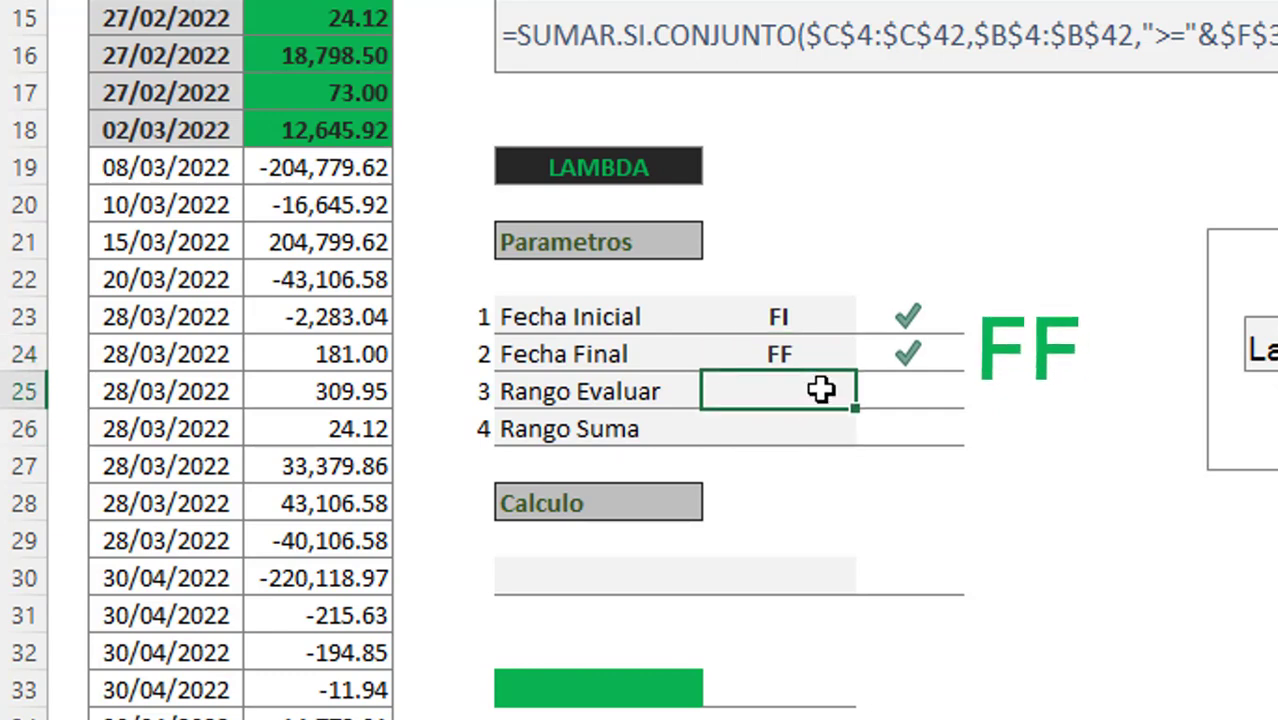
text(Rango)
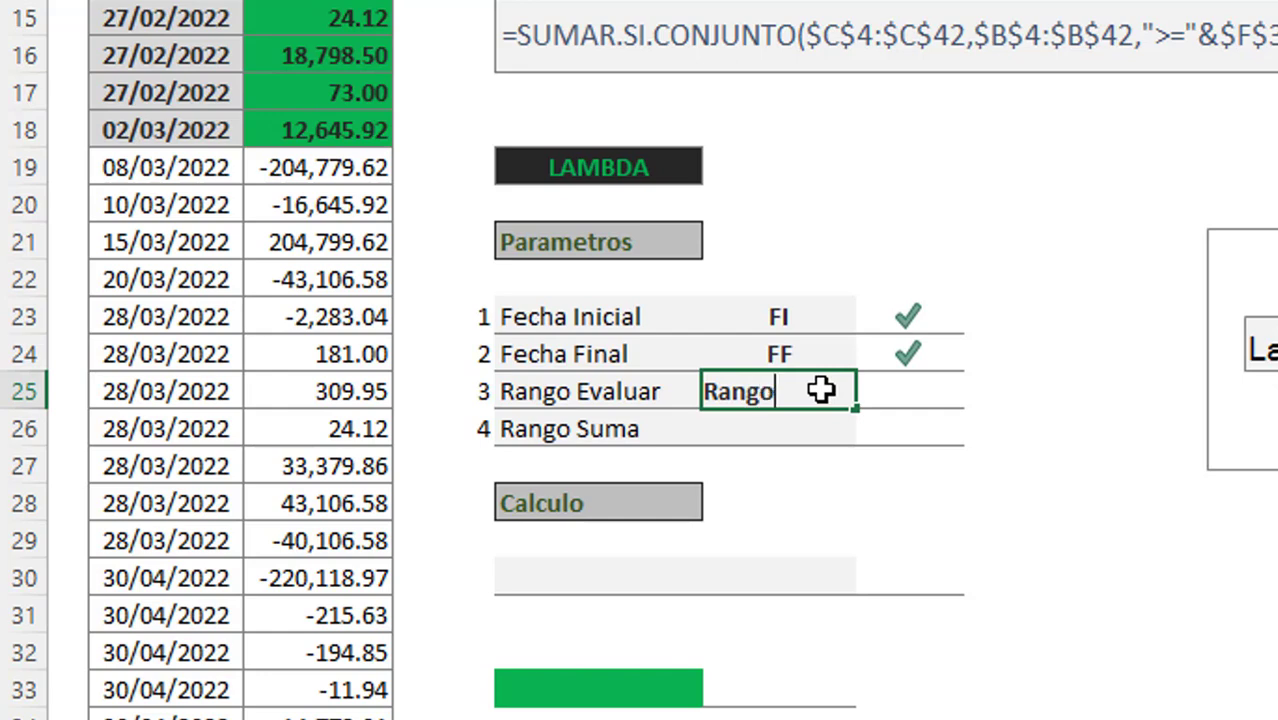
text(Eva)
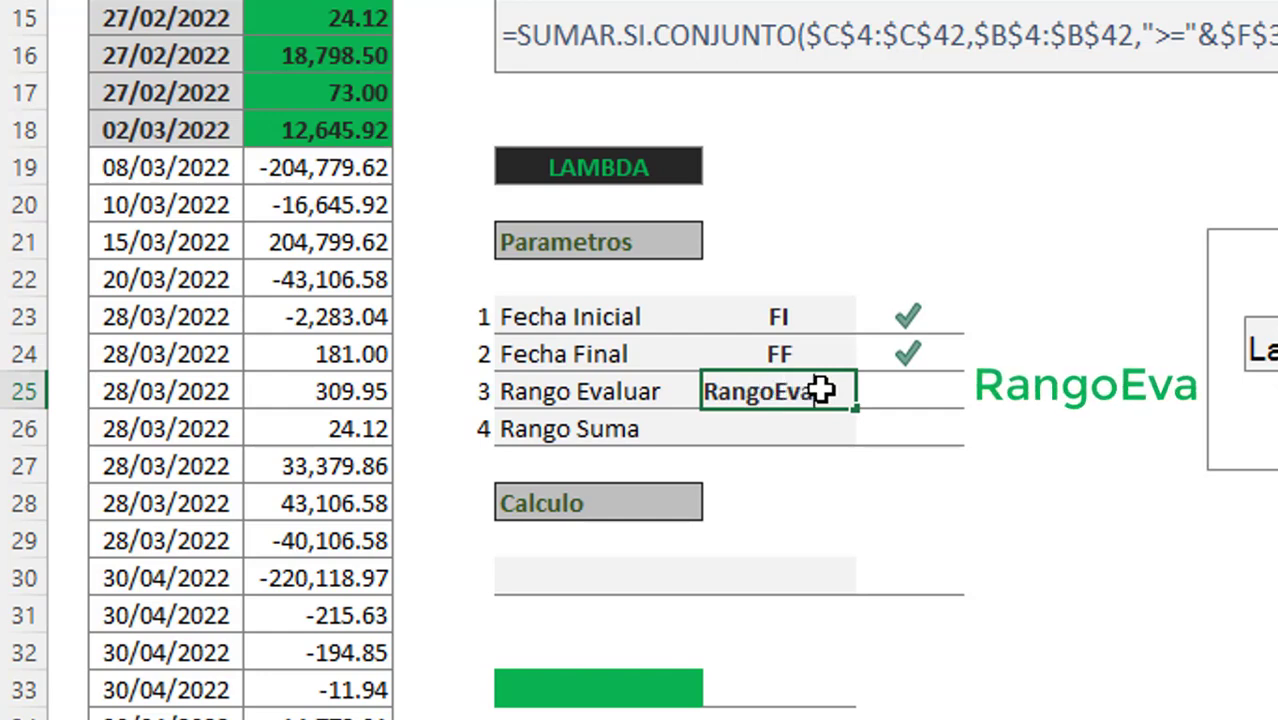
key(Return)
click(820, 391)
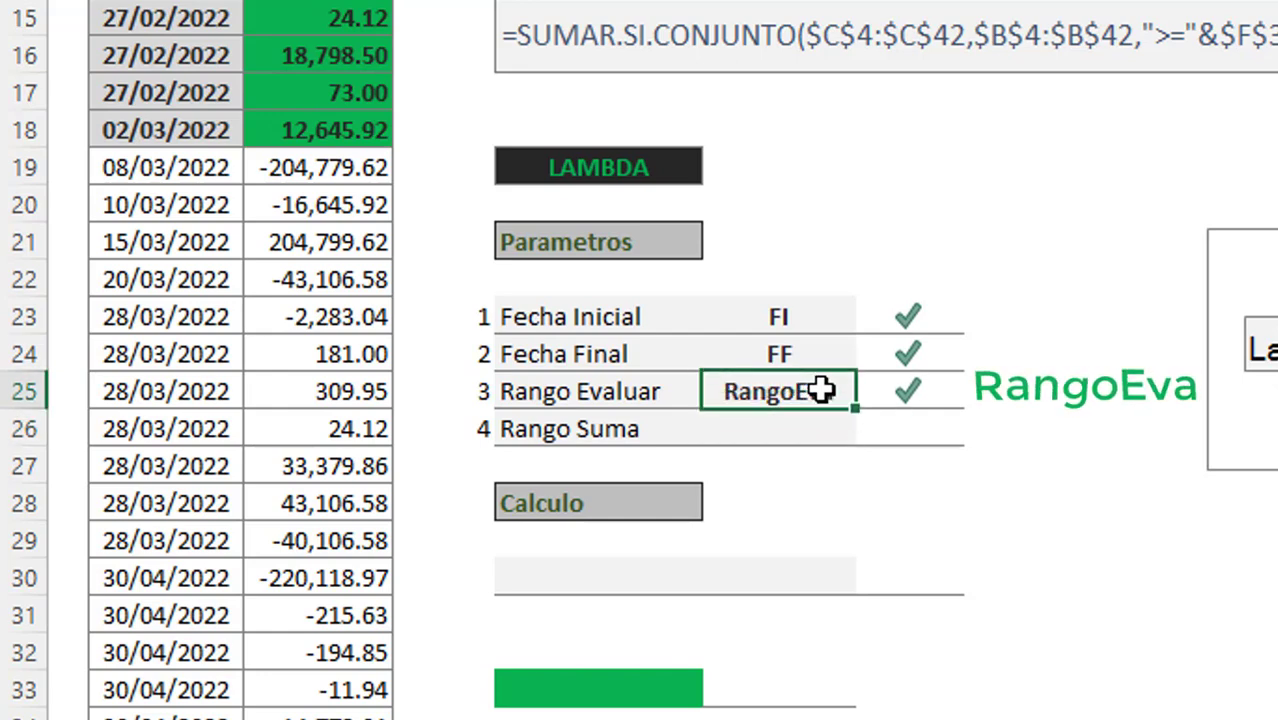
key(Down)
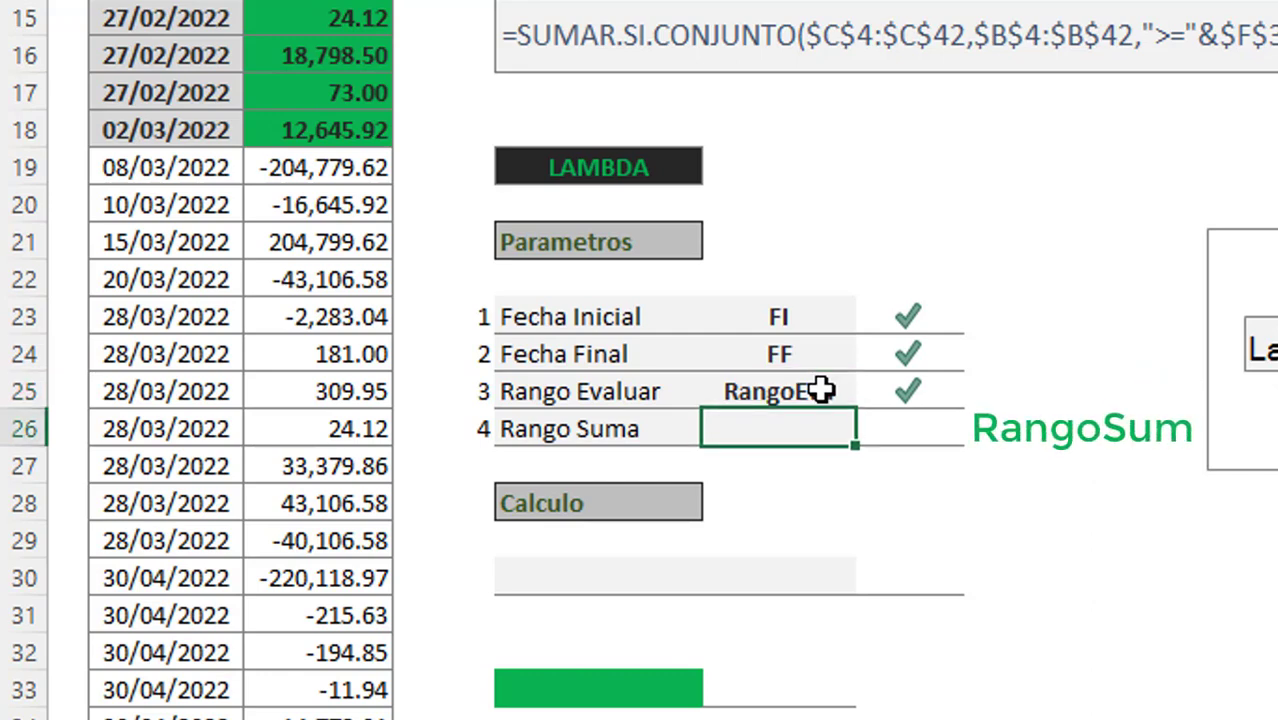
text(RangoS)
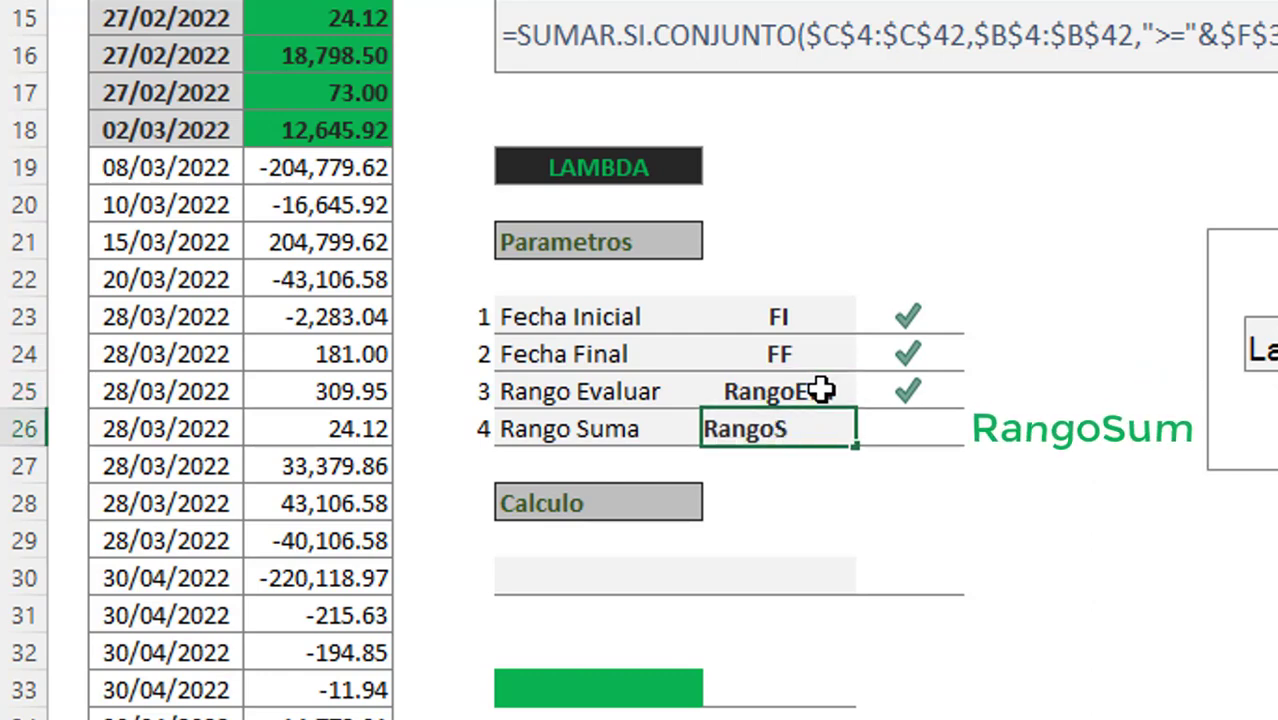
text(um)
key(Return)
key(Up)
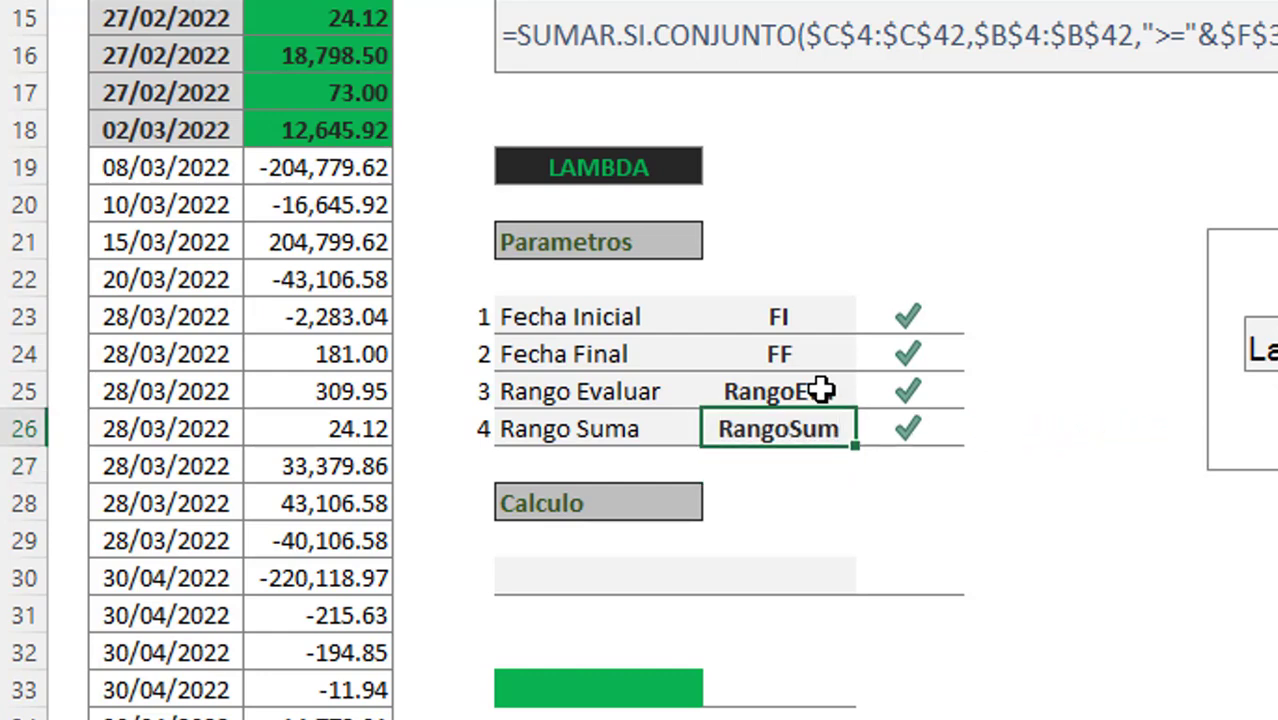
- Enter SUMAR.SI.CONJUNTO as the calculation in the Calculo cell of row 30
click(566, 588)
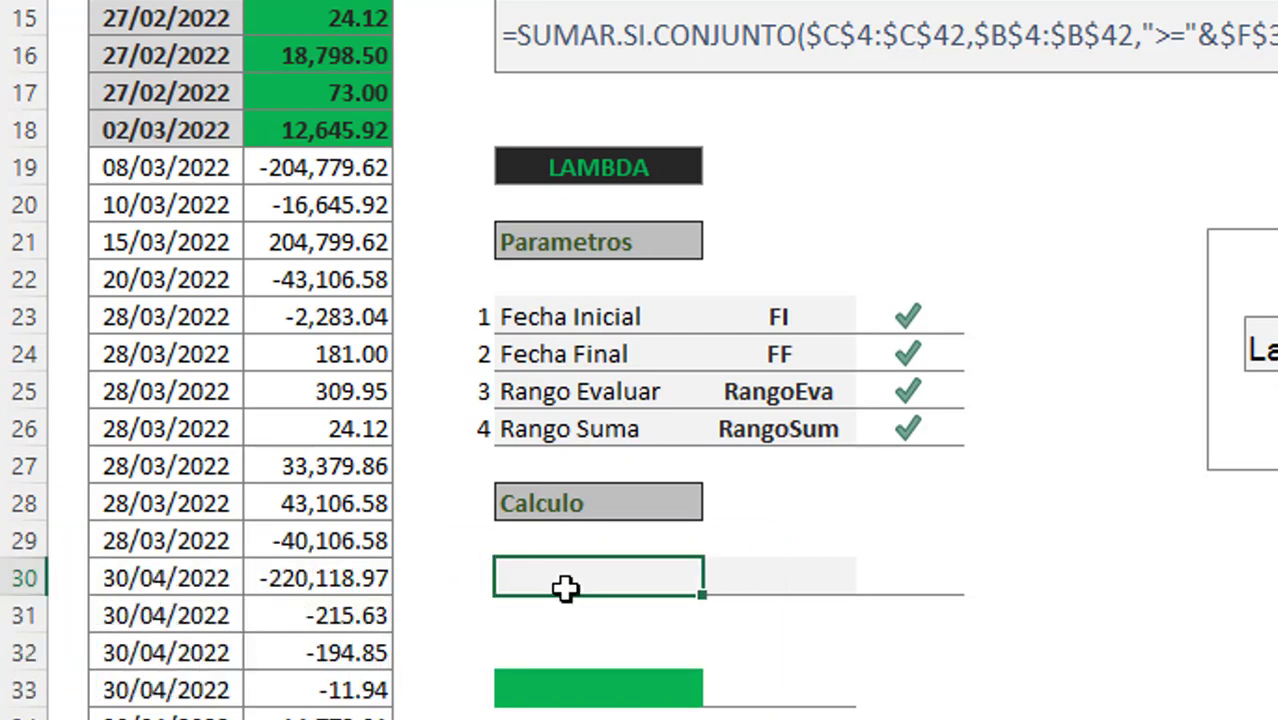
text(SUMAR.SI)
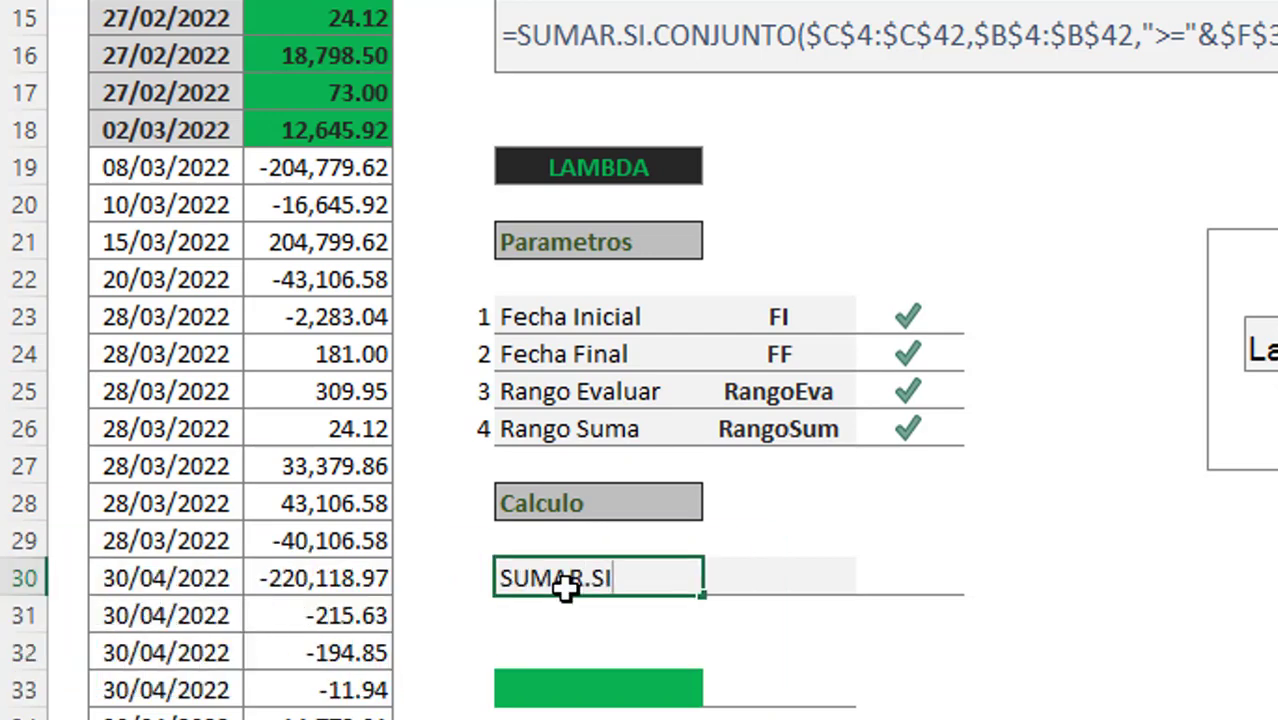
text(.CONJUNTO)
key(ctrl+Return)
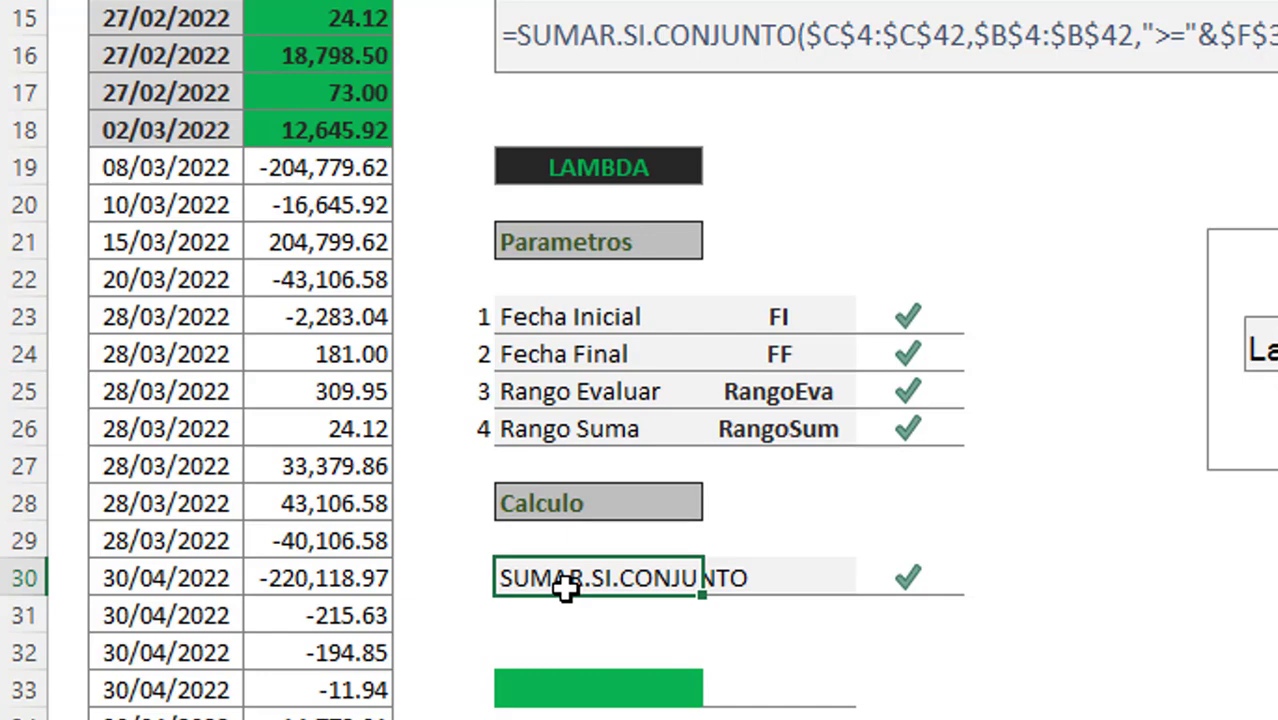
click(655, 685)
scroll(676, 678, down, 1)
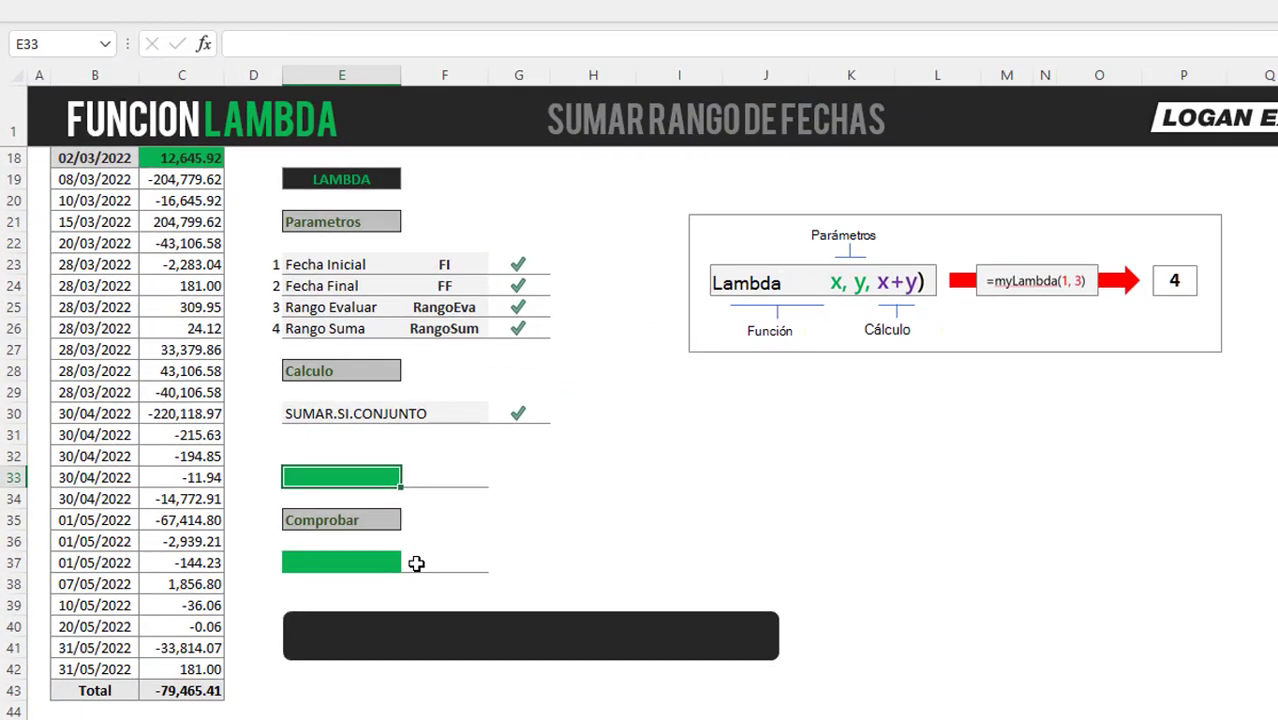
- Start =LAMBDA( in E33 with the parameters FI, FF, RangoEva and RangoSum
text(=)
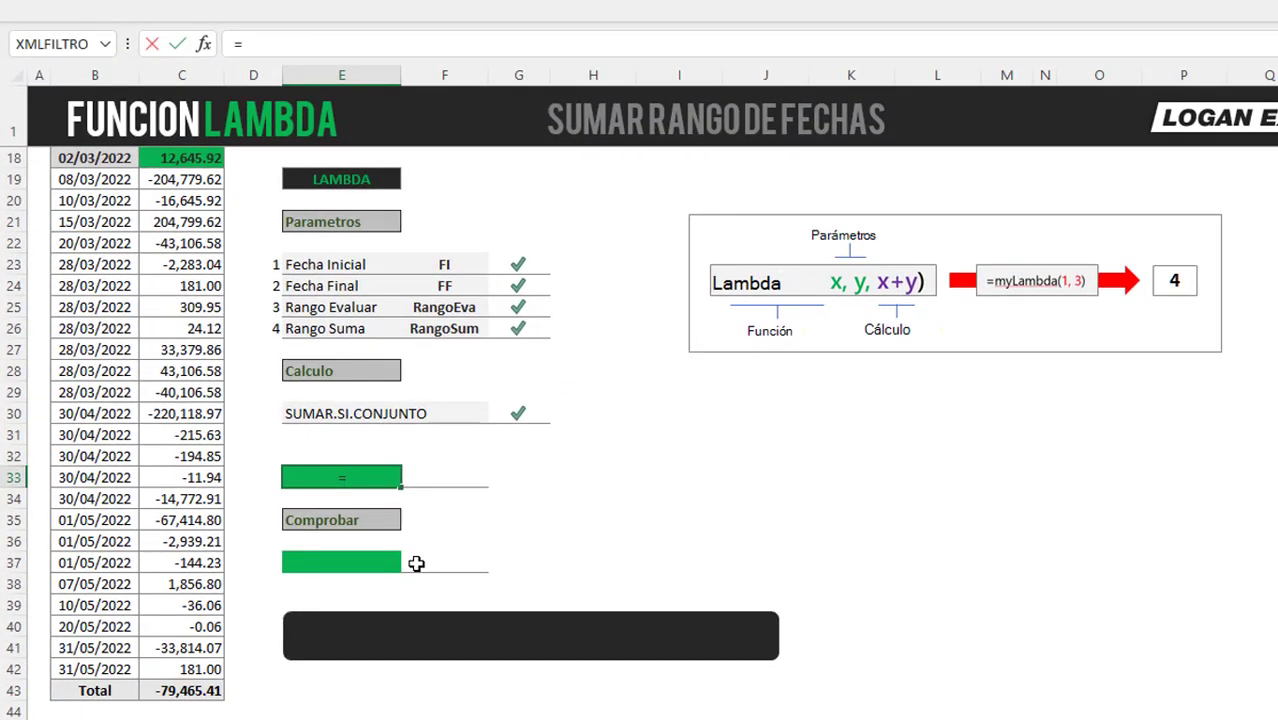
text(lam)
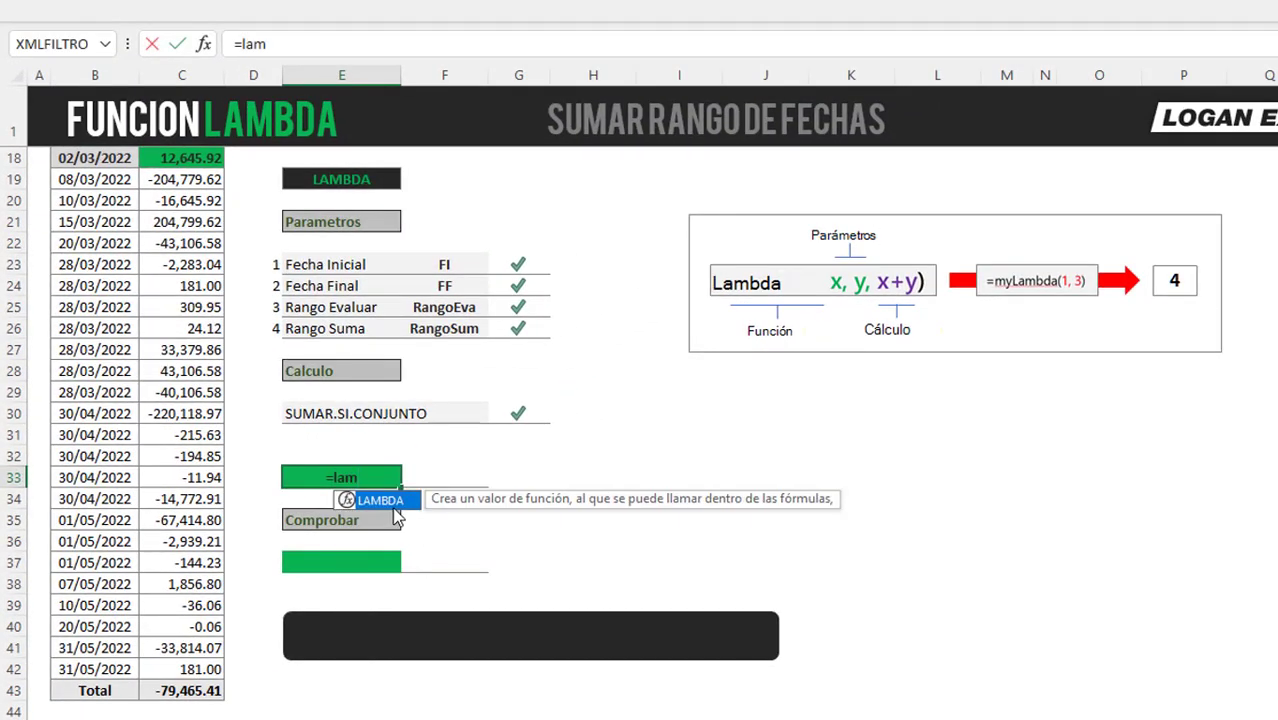
double_click(393, 503)
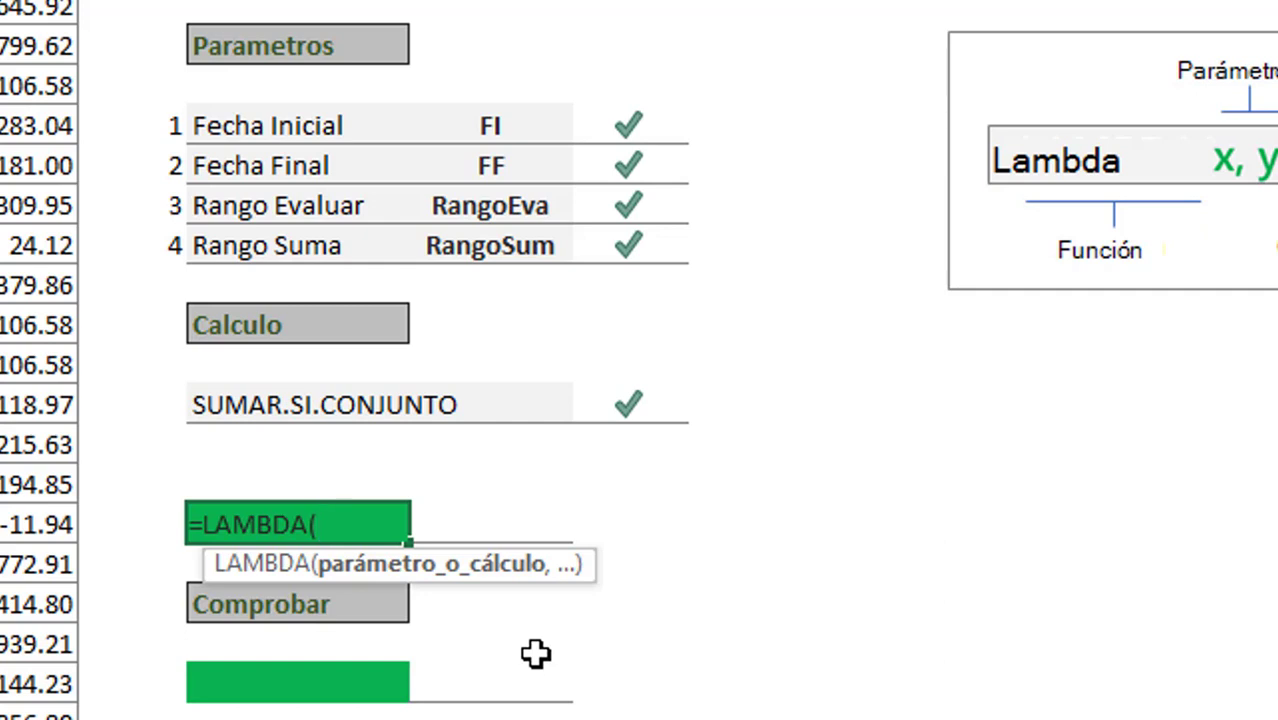
text(FI)
text(,)
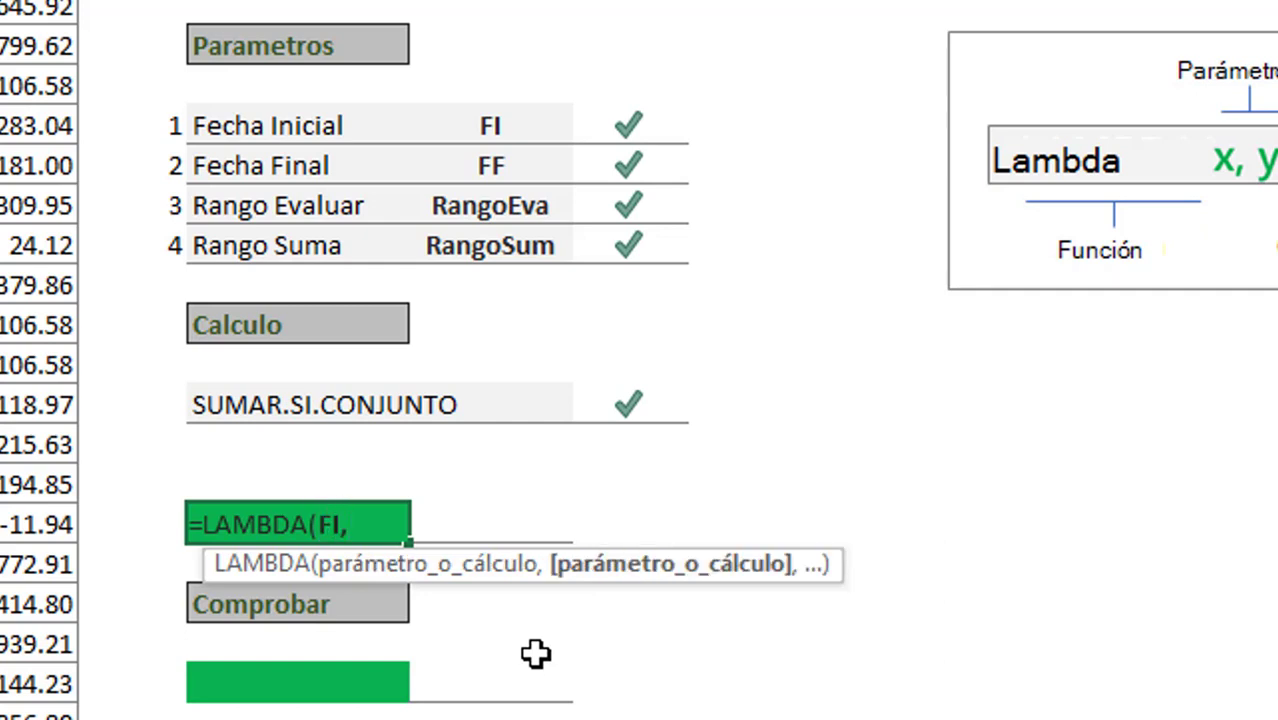
text(FF)
text(,)
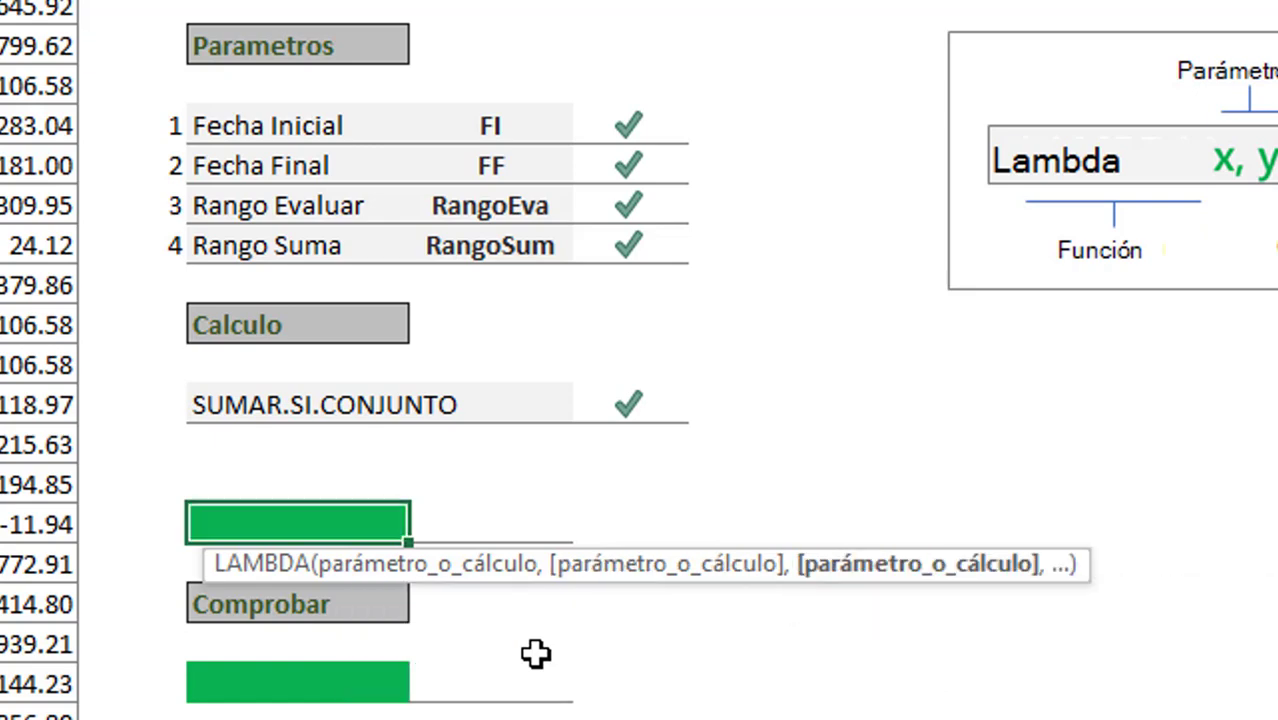
text(RangoE)
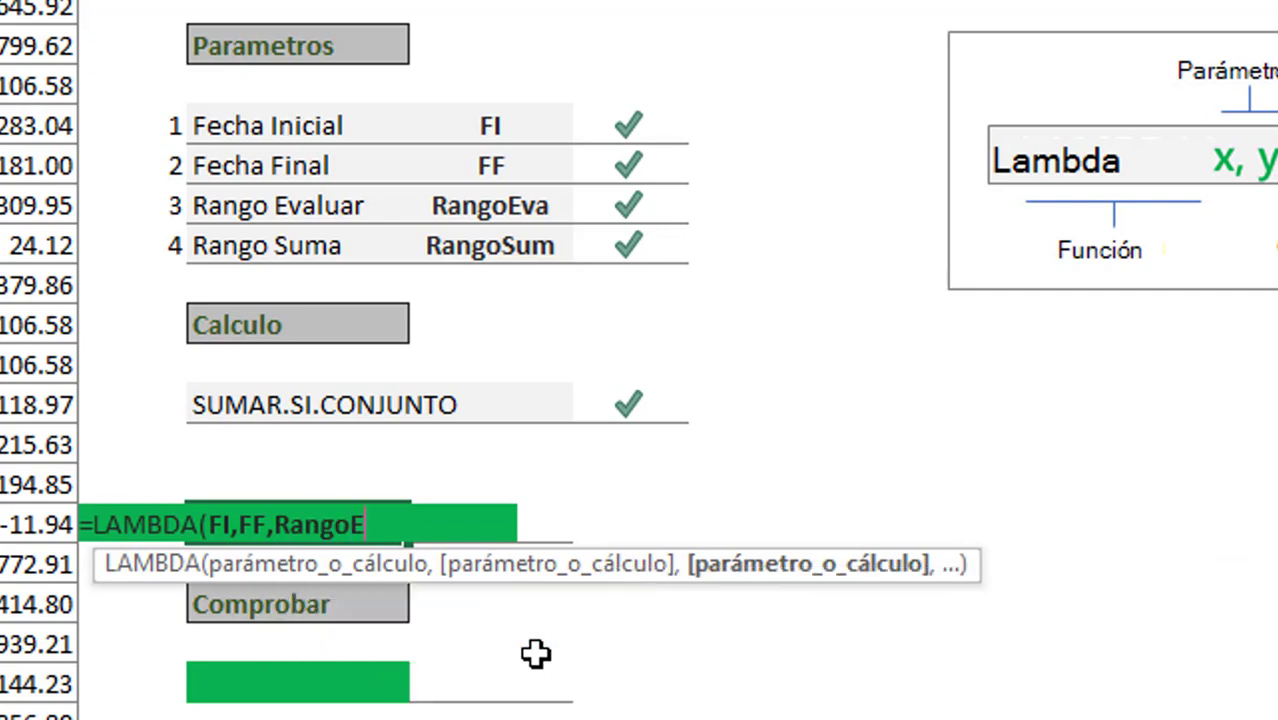
text(va,Ra)
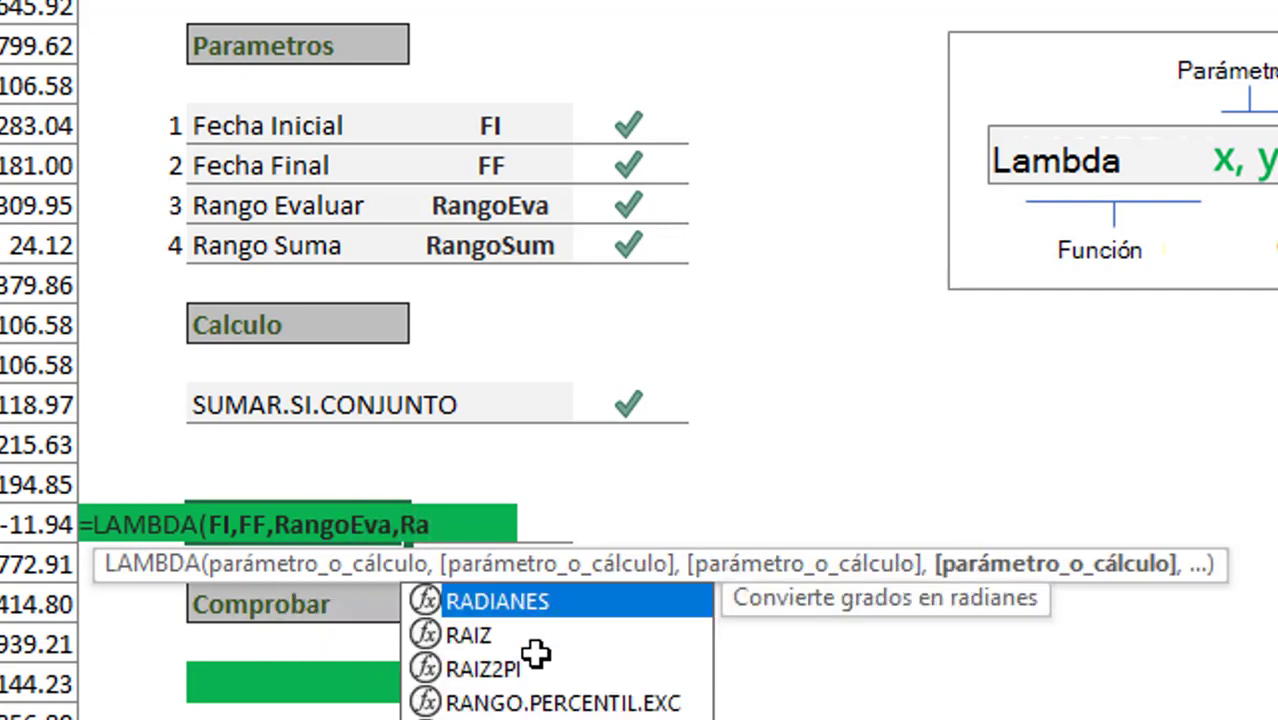
text(ngo)
key(Escape)
text(Su)
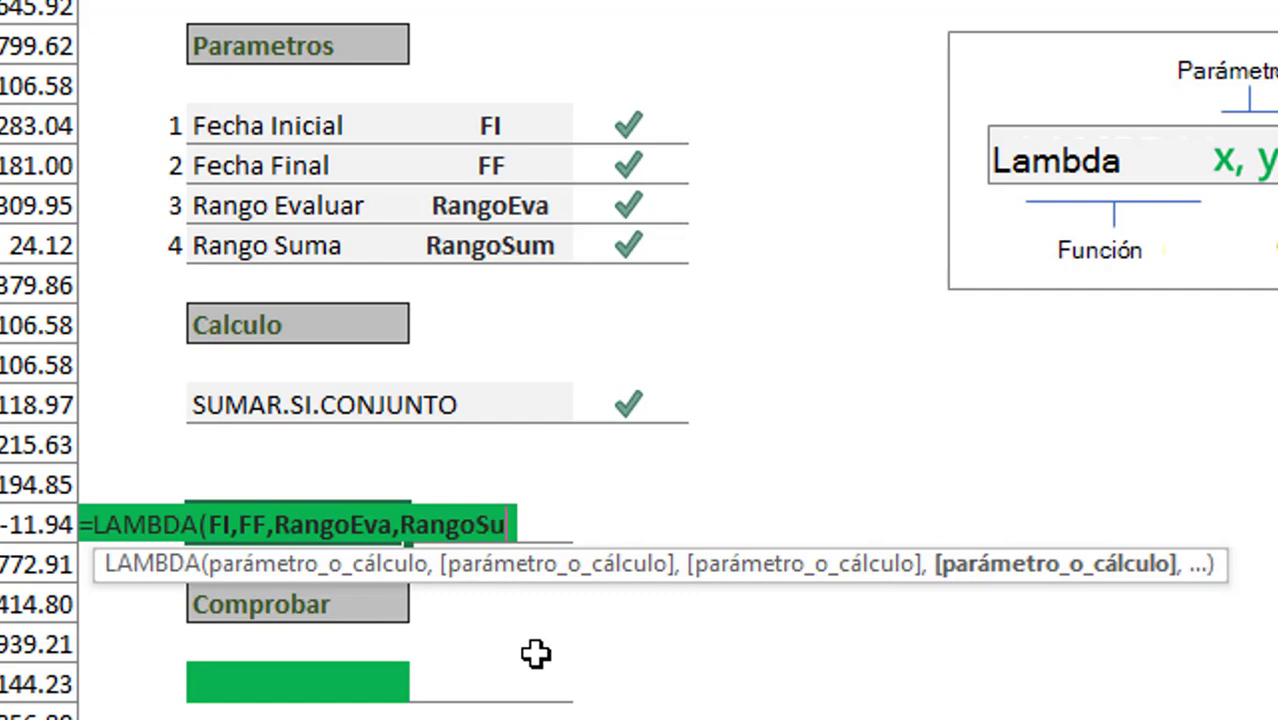
text(m,)
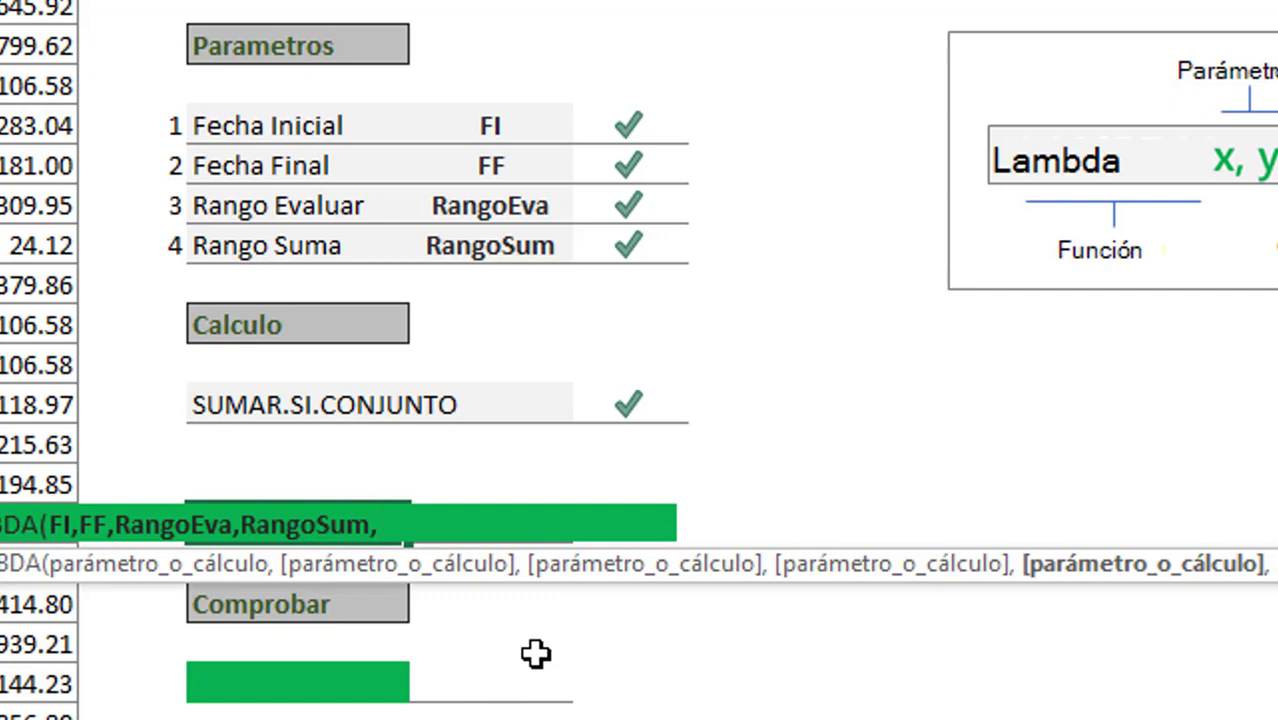
- Add SUMAR.SI.CONJUNTO with RangoSum as sum range and RangoEva as criteria range
text(sum)
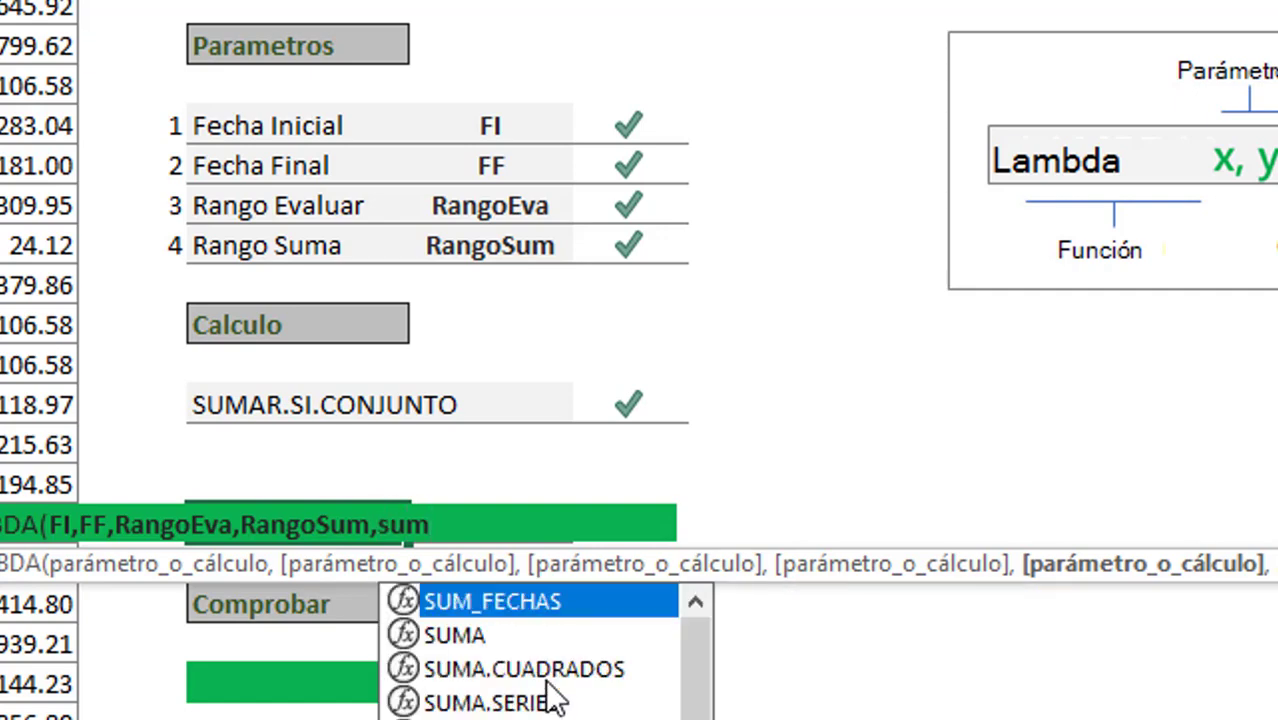
text(ar.si.c)
key(Tab)
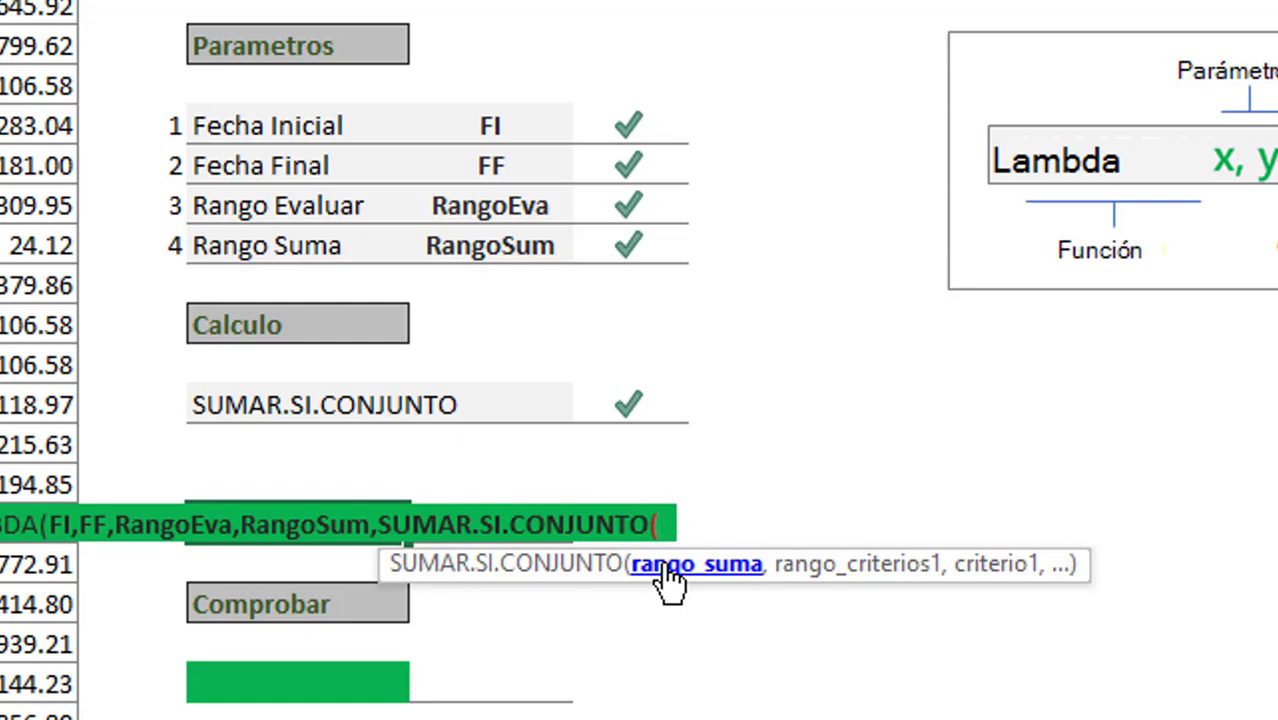
text(R)
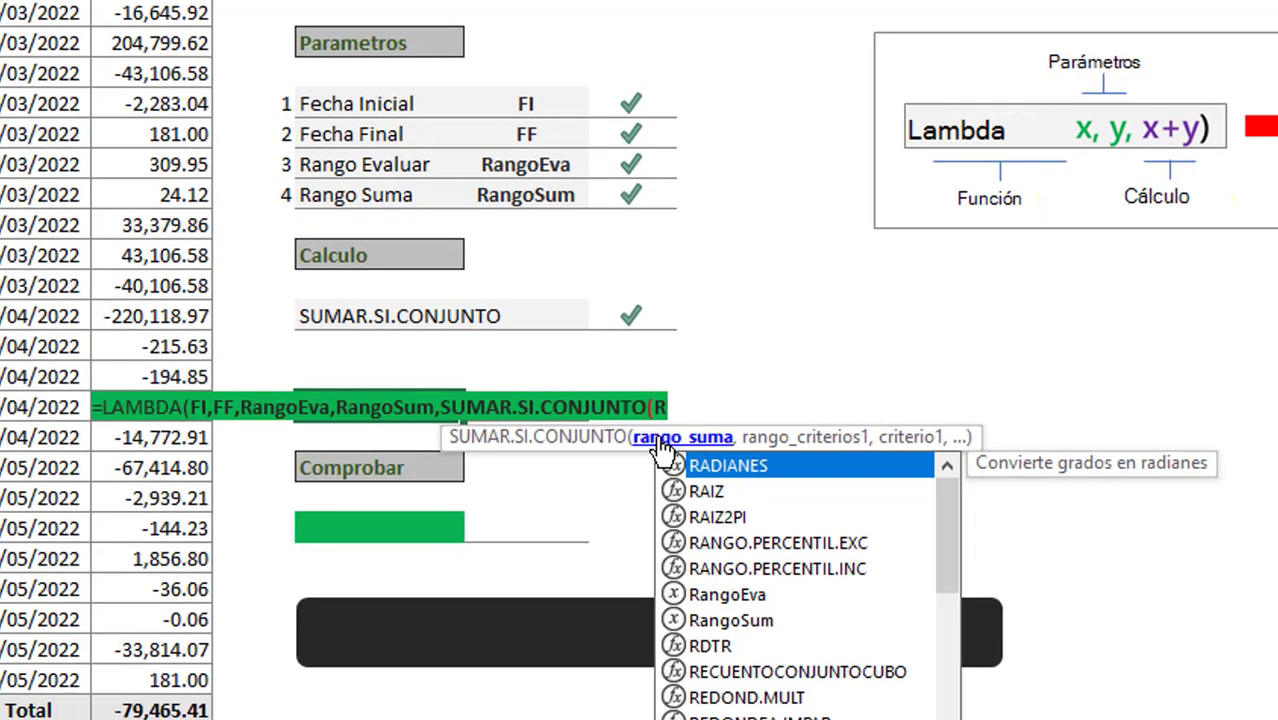
click(715, 624)
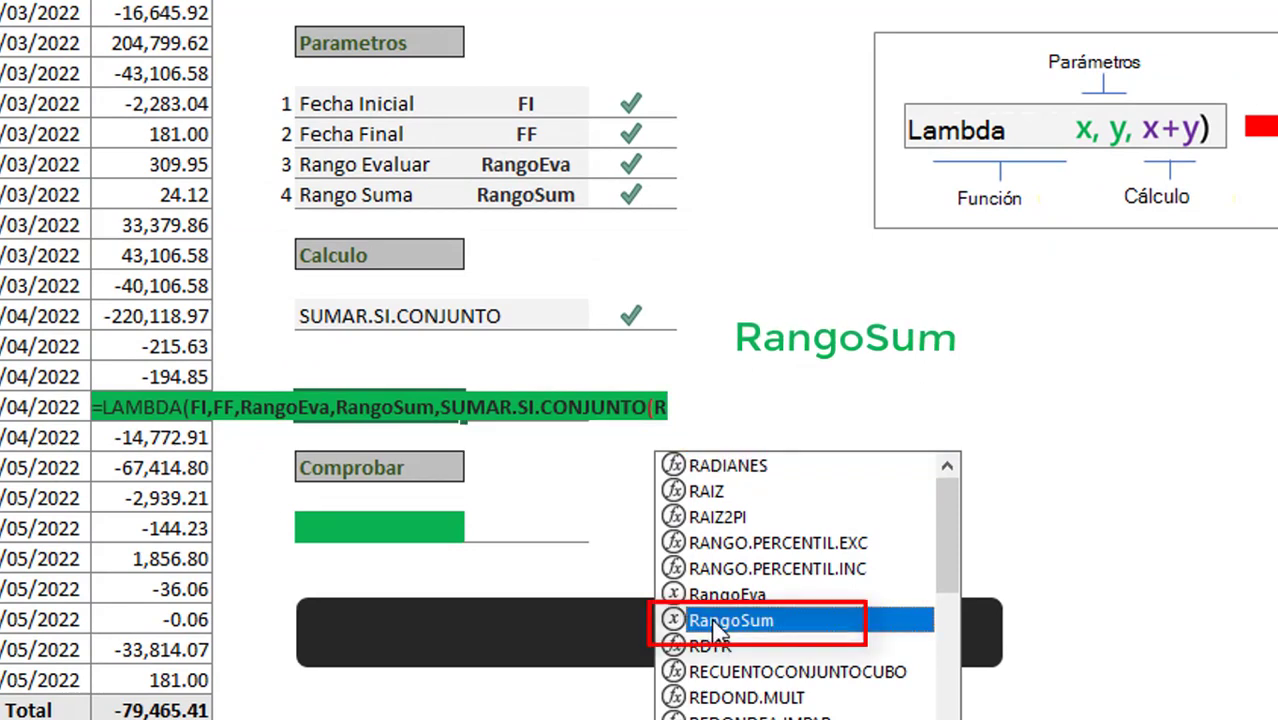
double_click(718, 624)
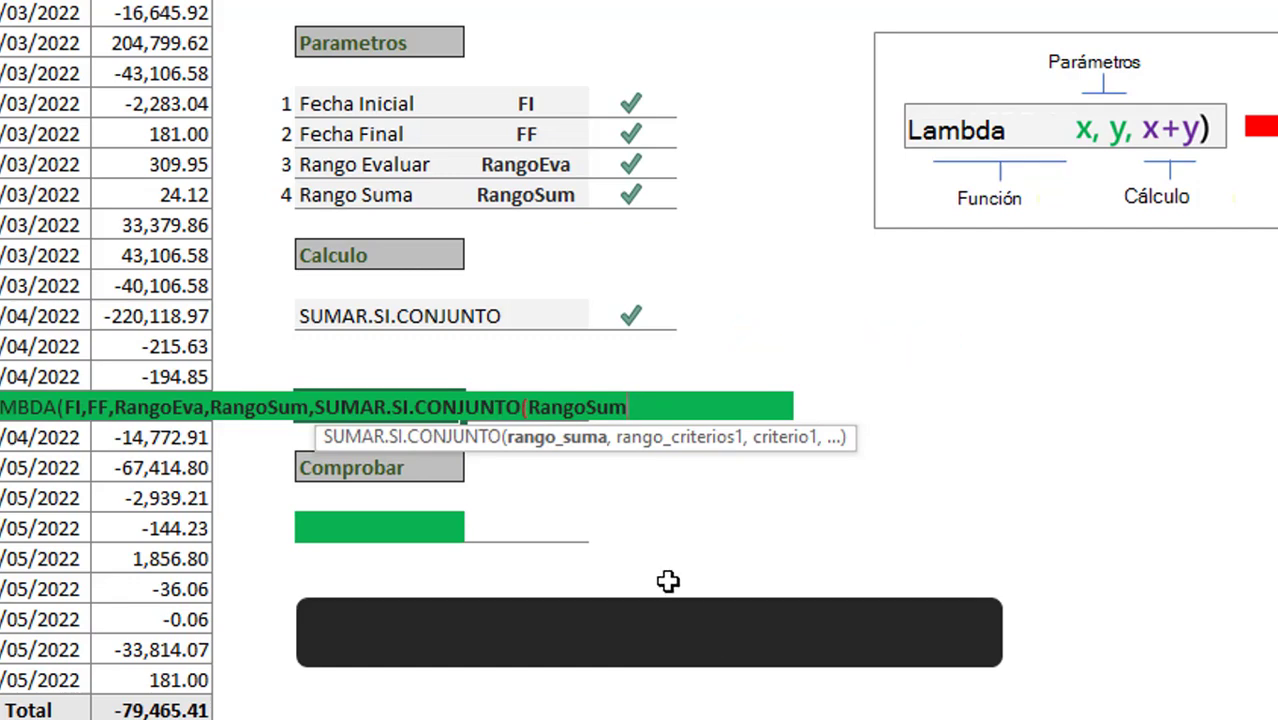
text(,)
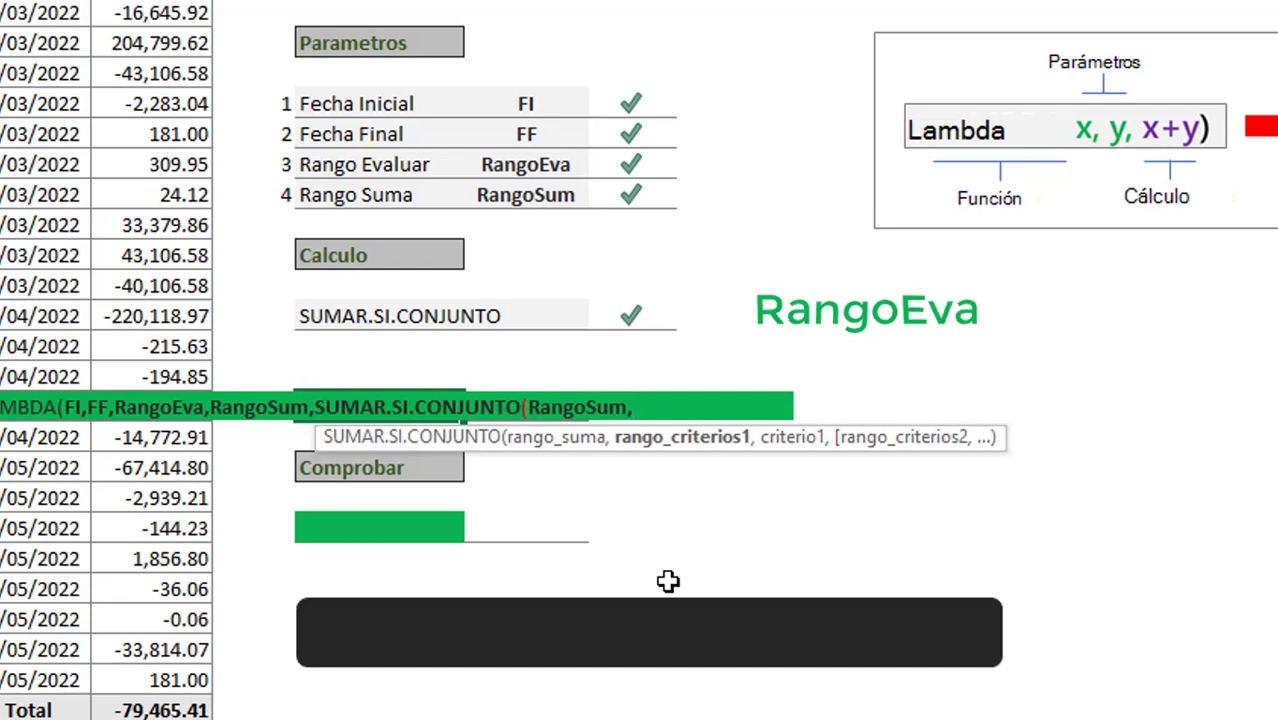
text(rANGO)
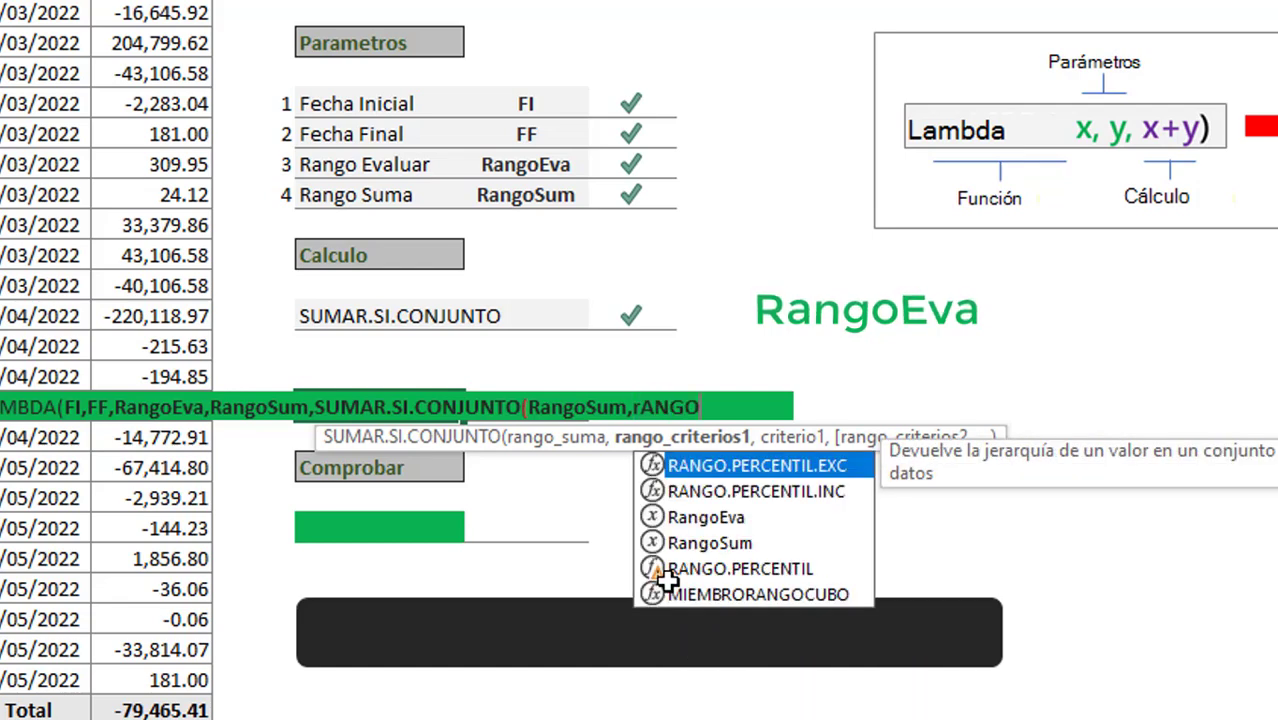
double_click(708, 520)
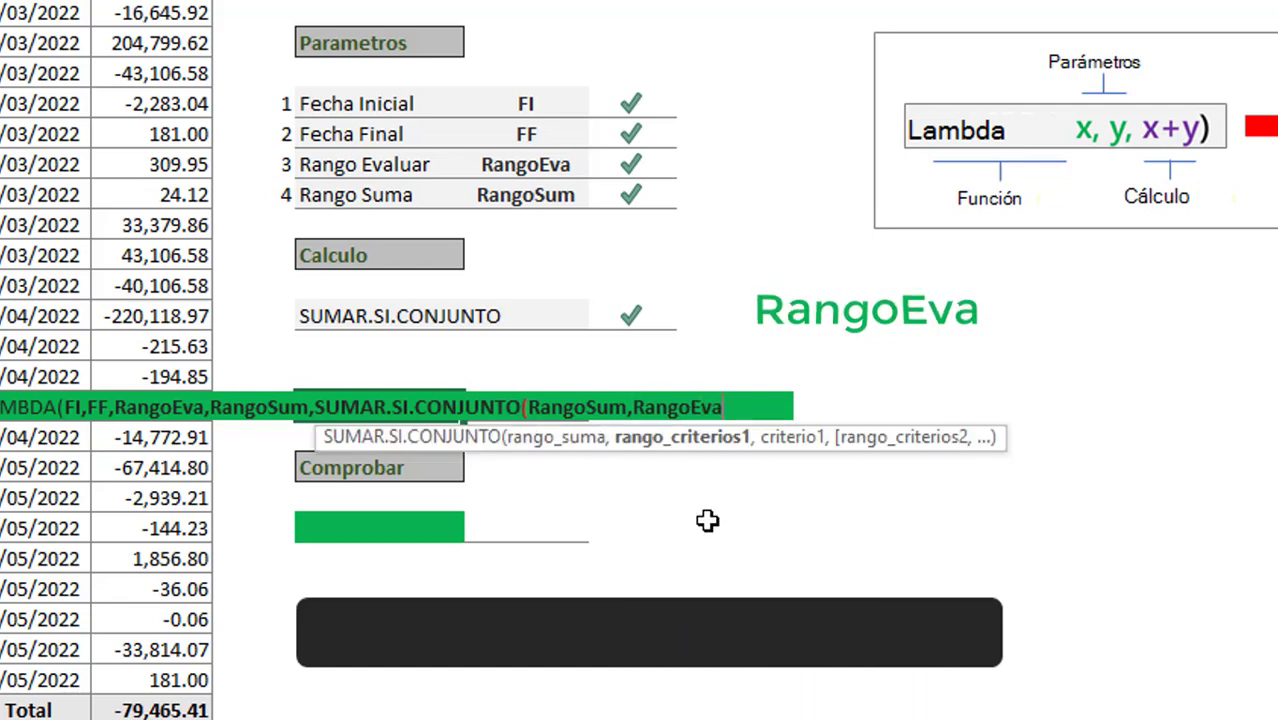
text(,)
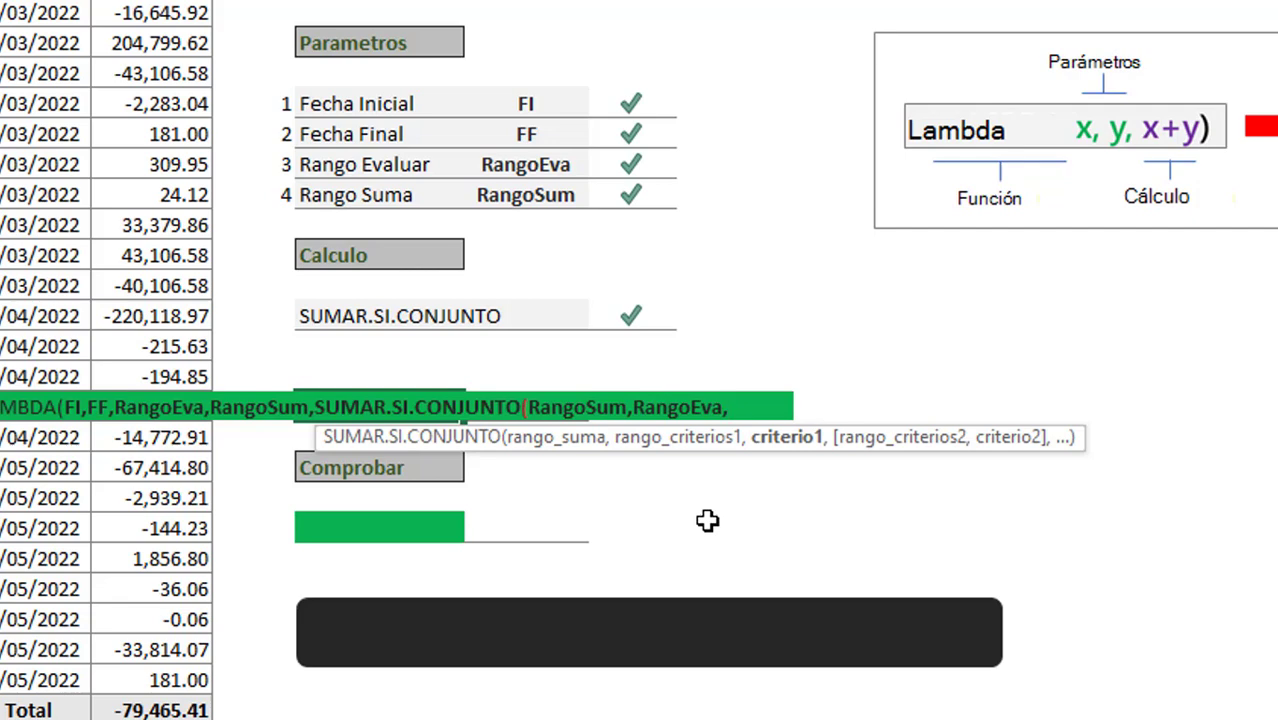
- Add the ">="&FI start criterion and the RangoEva, &FF end-date criterion
text(")
text(>)
text(=")
text(&)
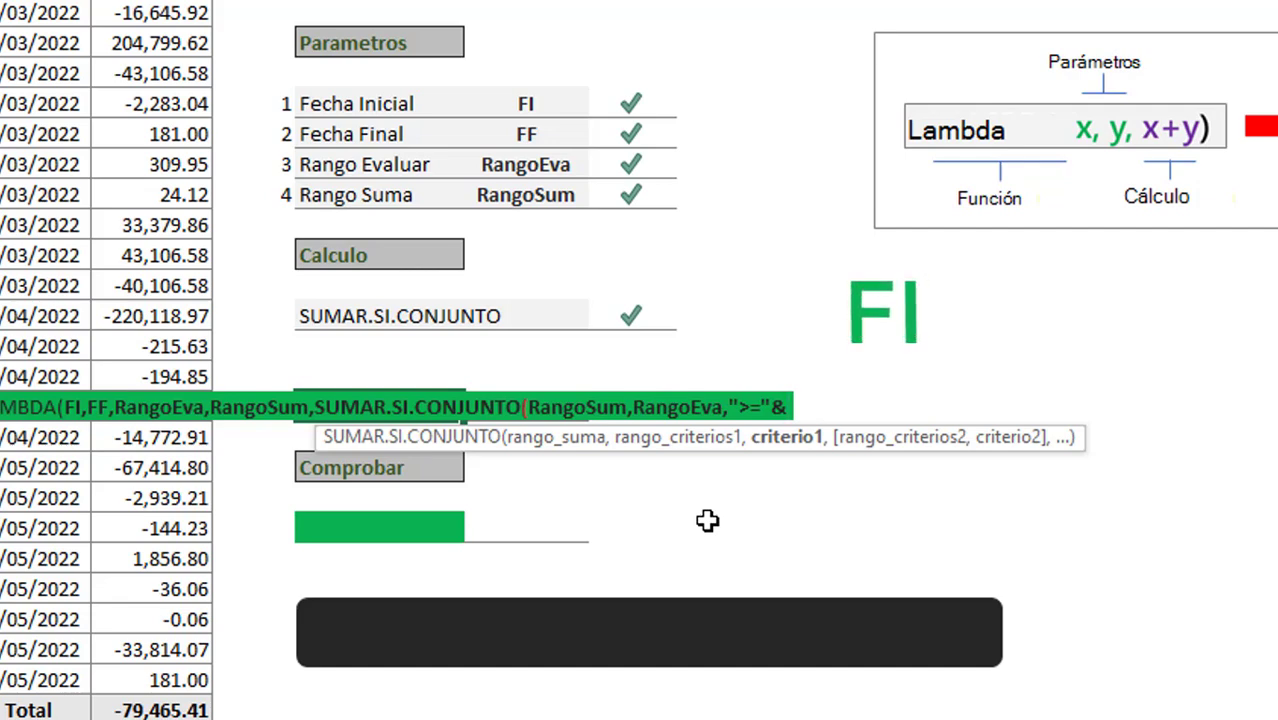
text(F)
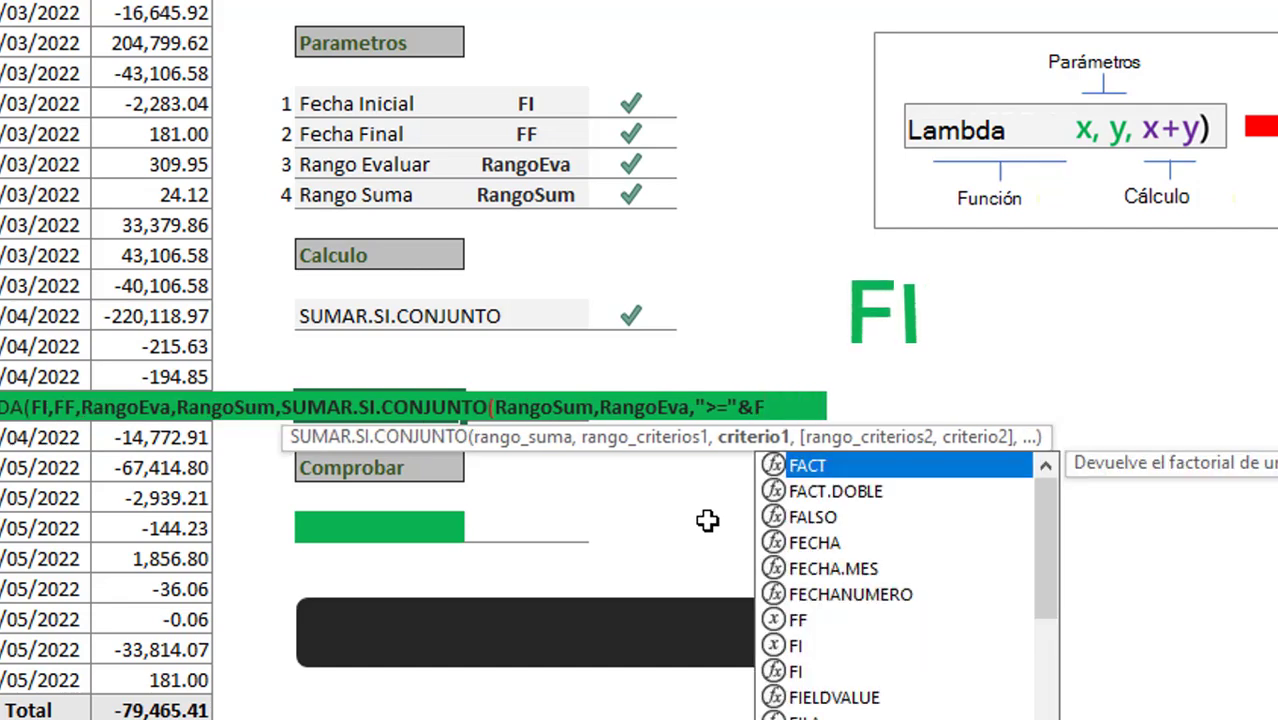
text(I)
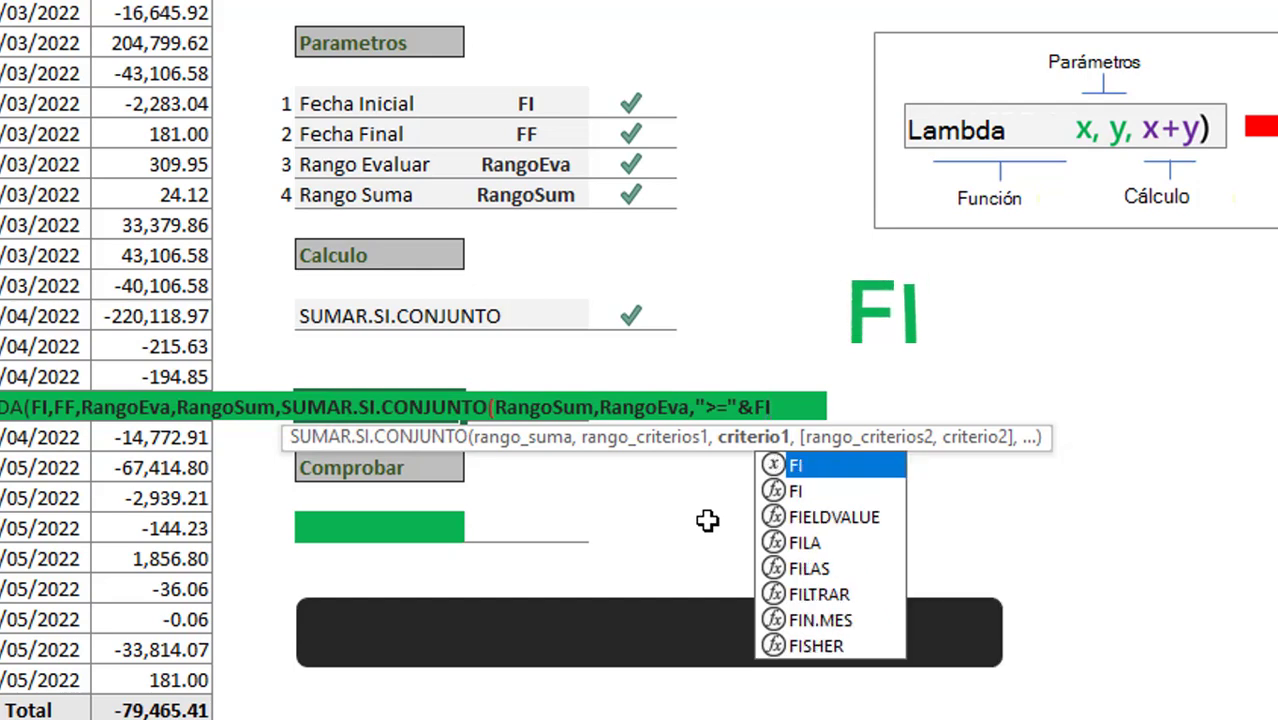
text(,)
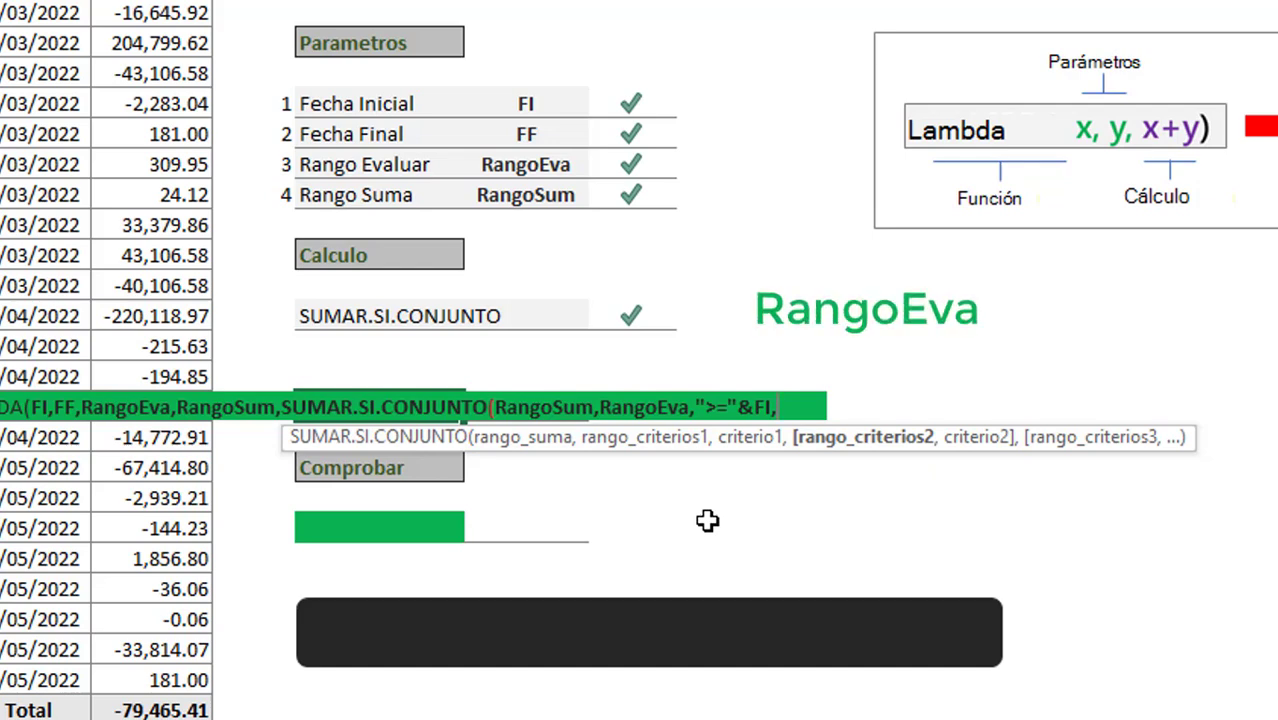
key(alt+Return)
text(RangoEva,"<=)
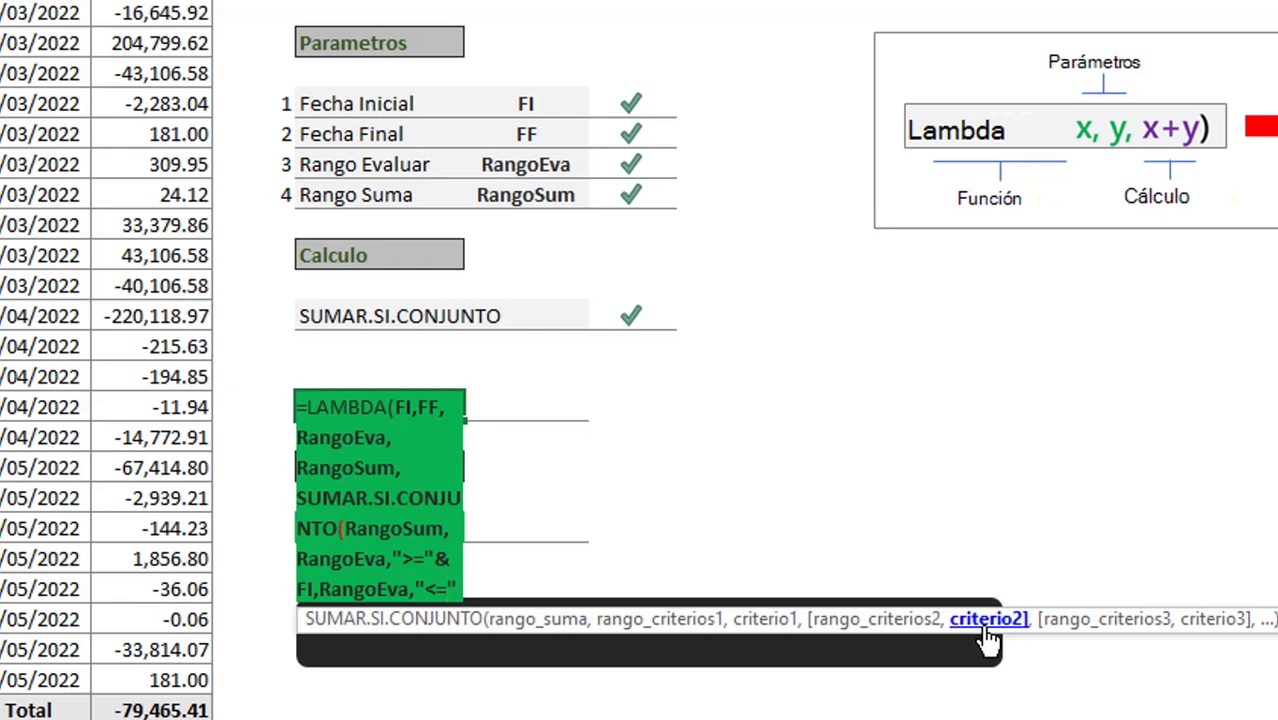
text(&)
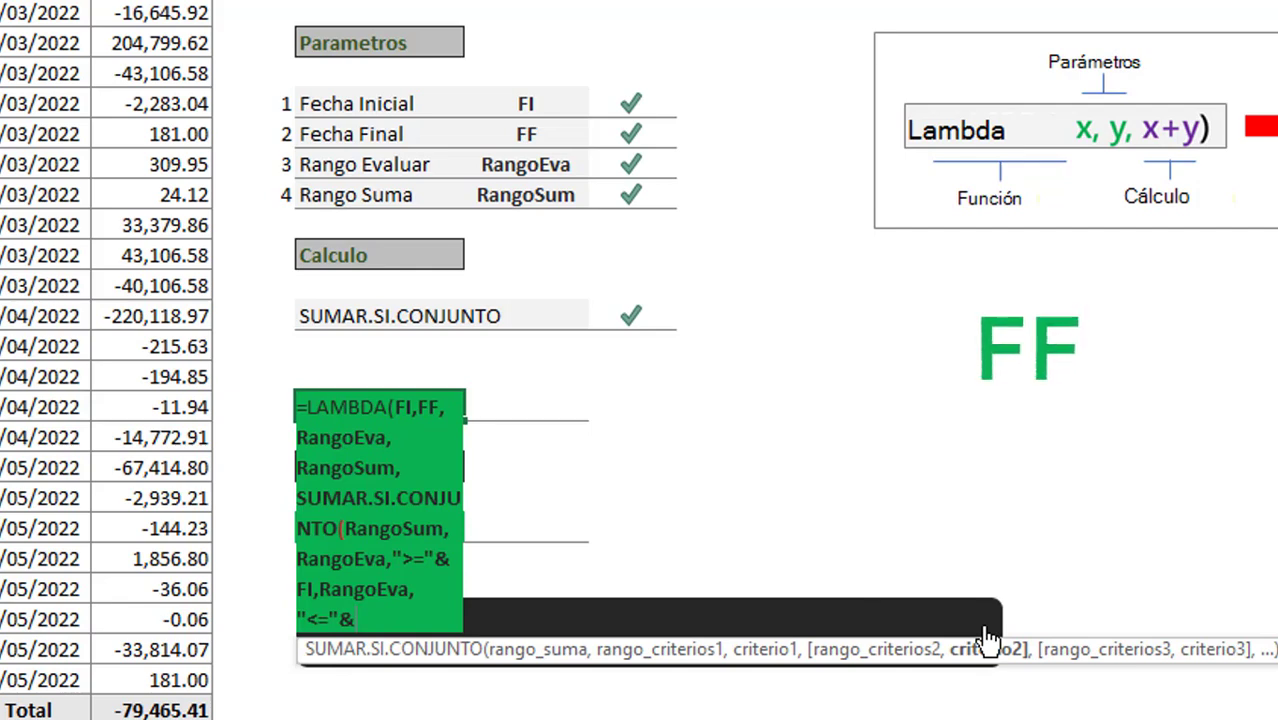
text(FF)
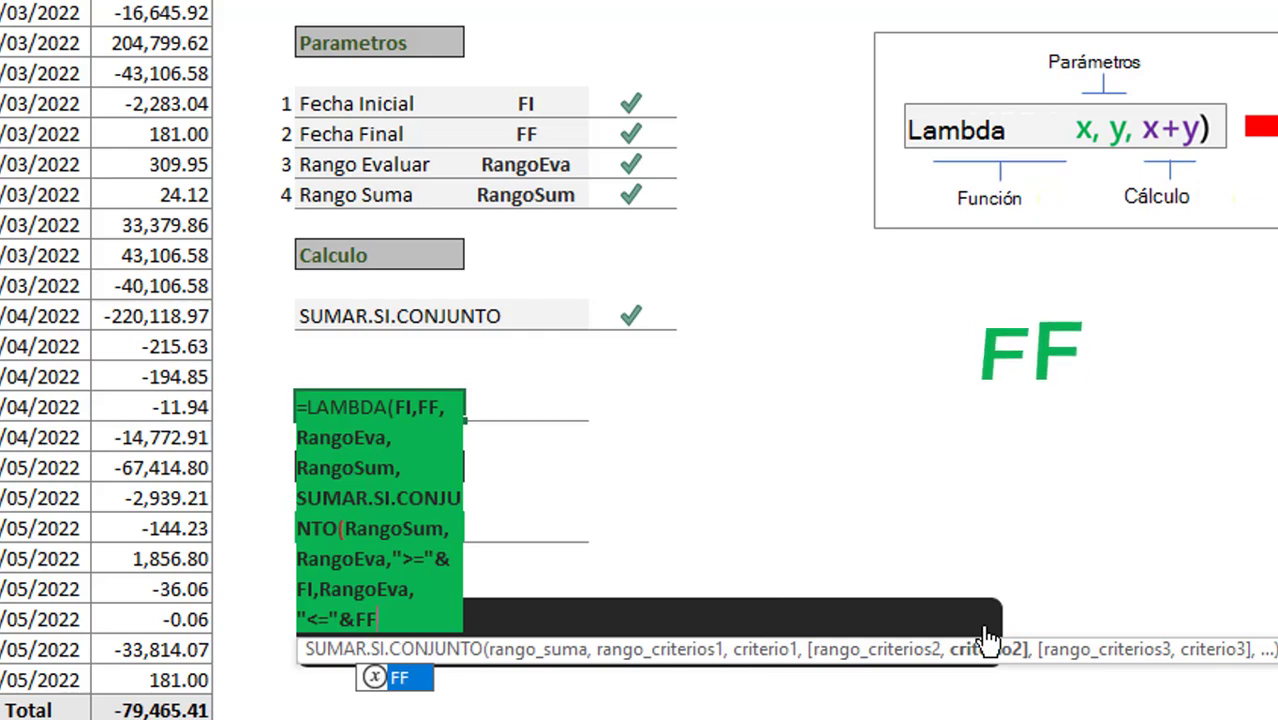
text())
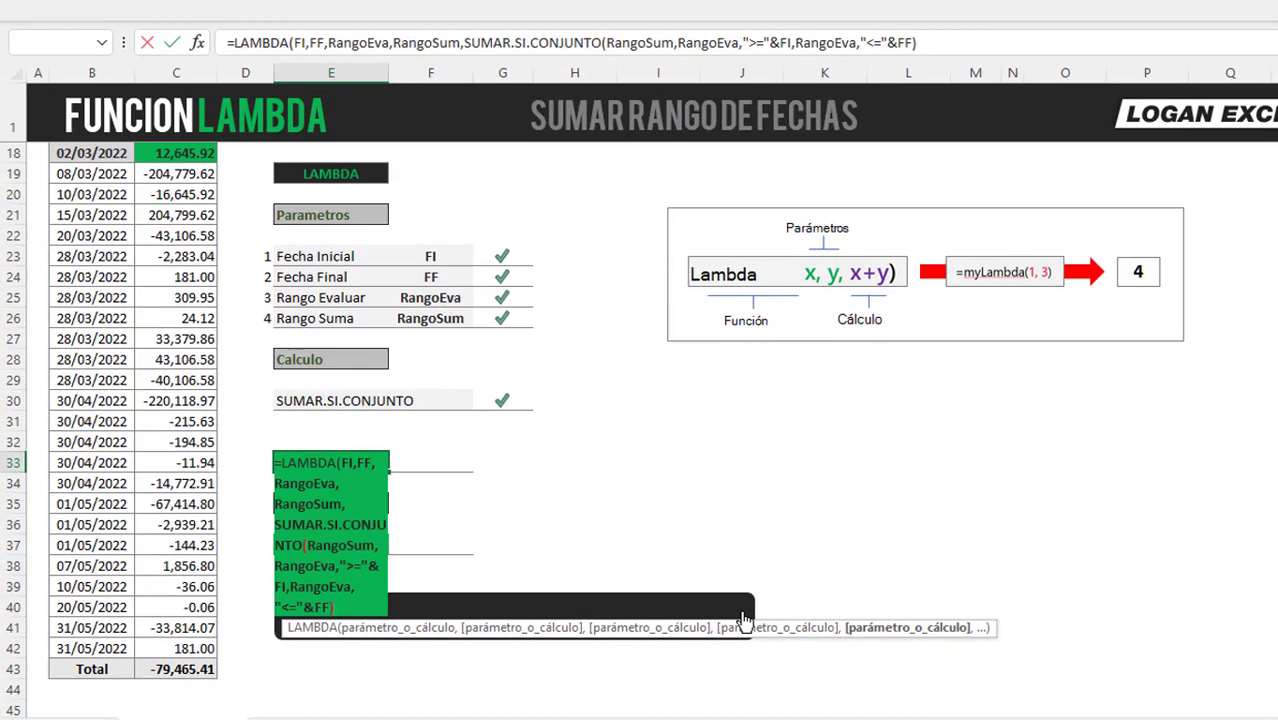
- Commit the LAMBDA in E33, accepting Excel's correction to "<="&FF
key(Return)
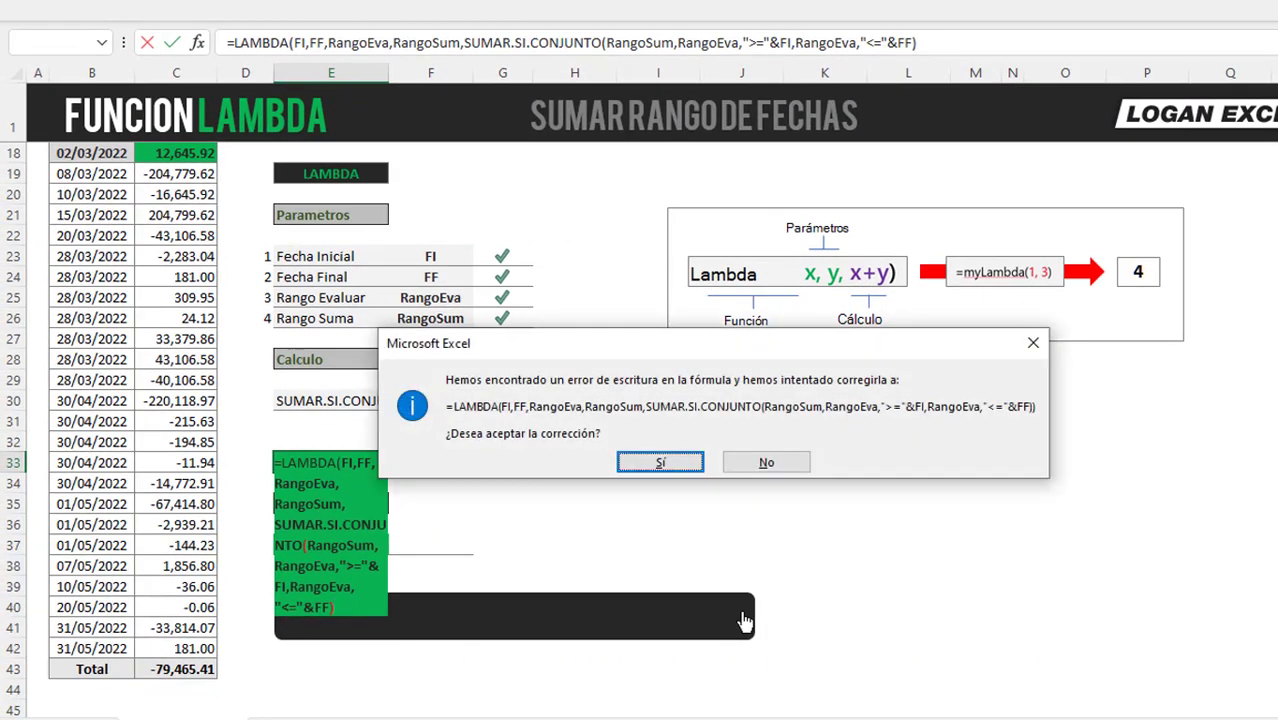
key(Return)
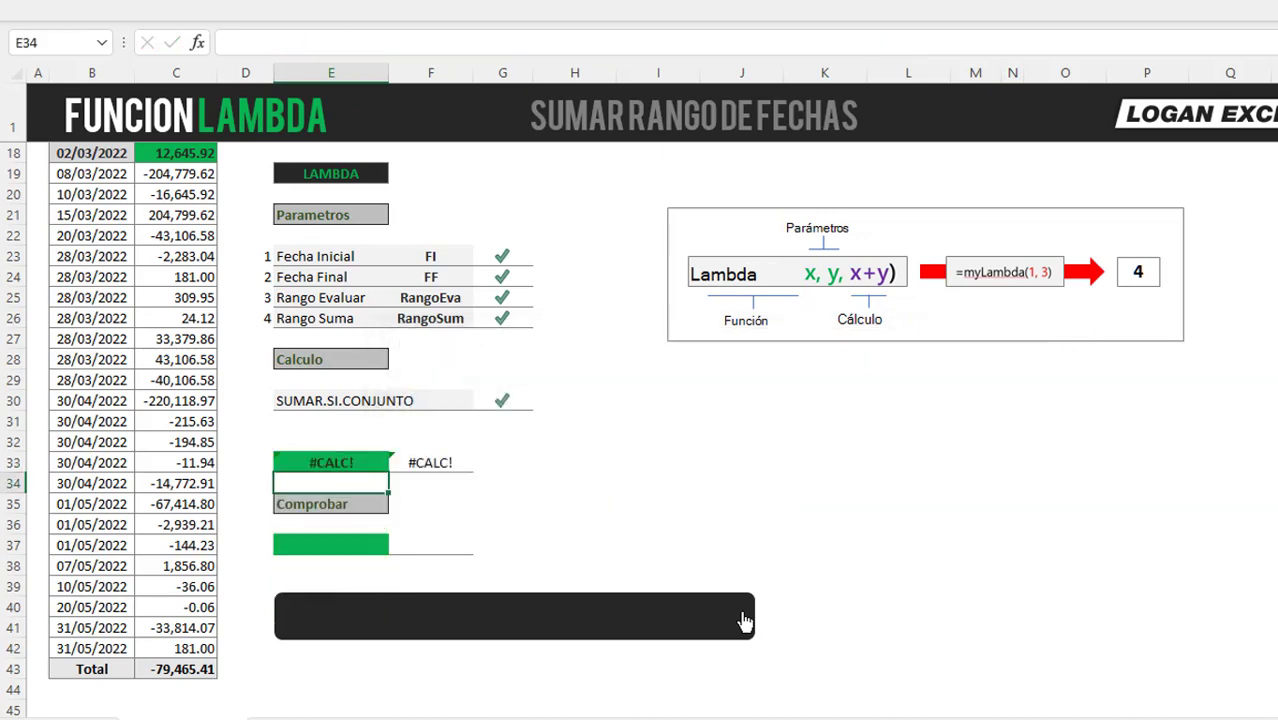
key(Down)
key(Down)
key(Up)
key(Up)
key(Up)
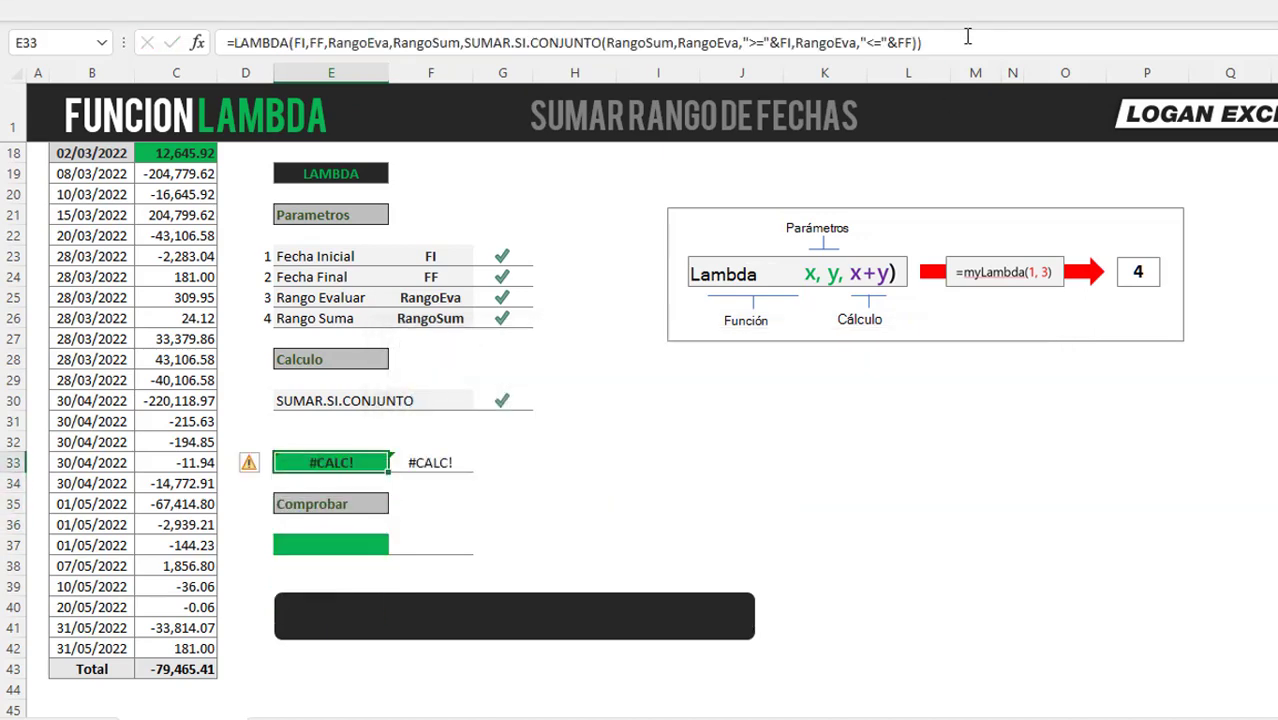
- Highlight the four parameters and the SUMAR.SI.CONJUNTO part of the formula
click(968, 40)
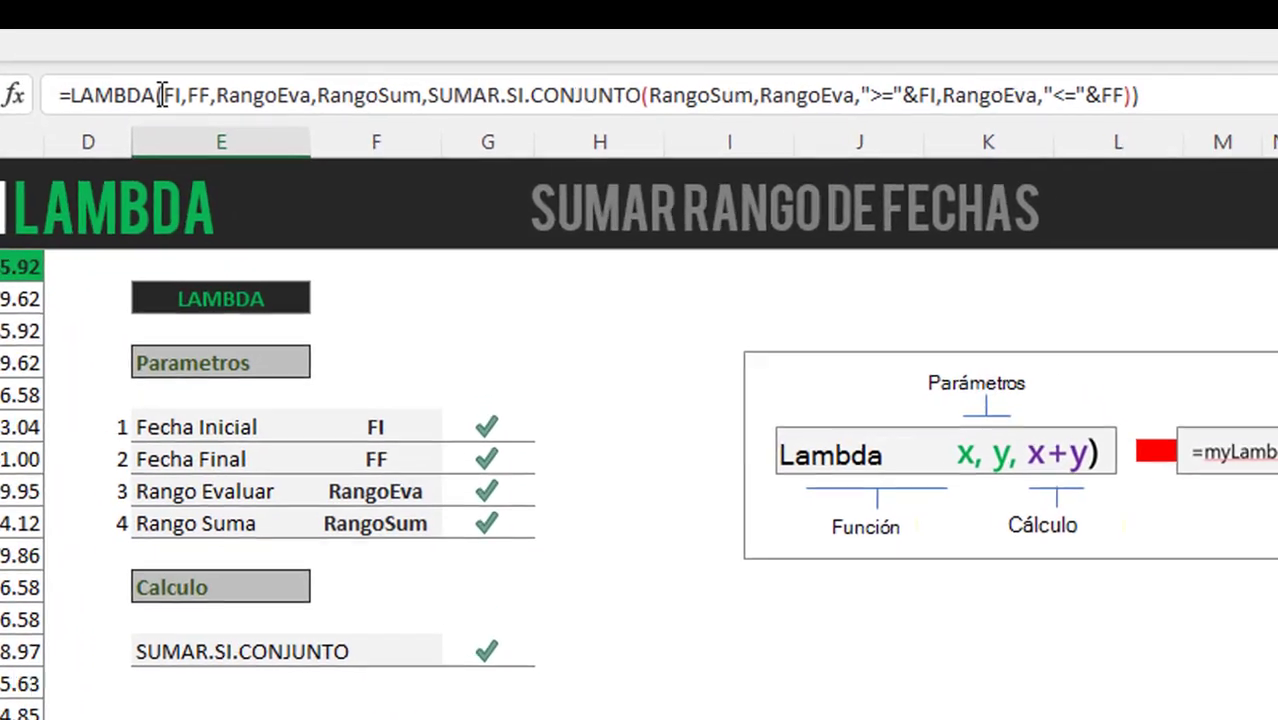
drag(163, 95, 422, 95)
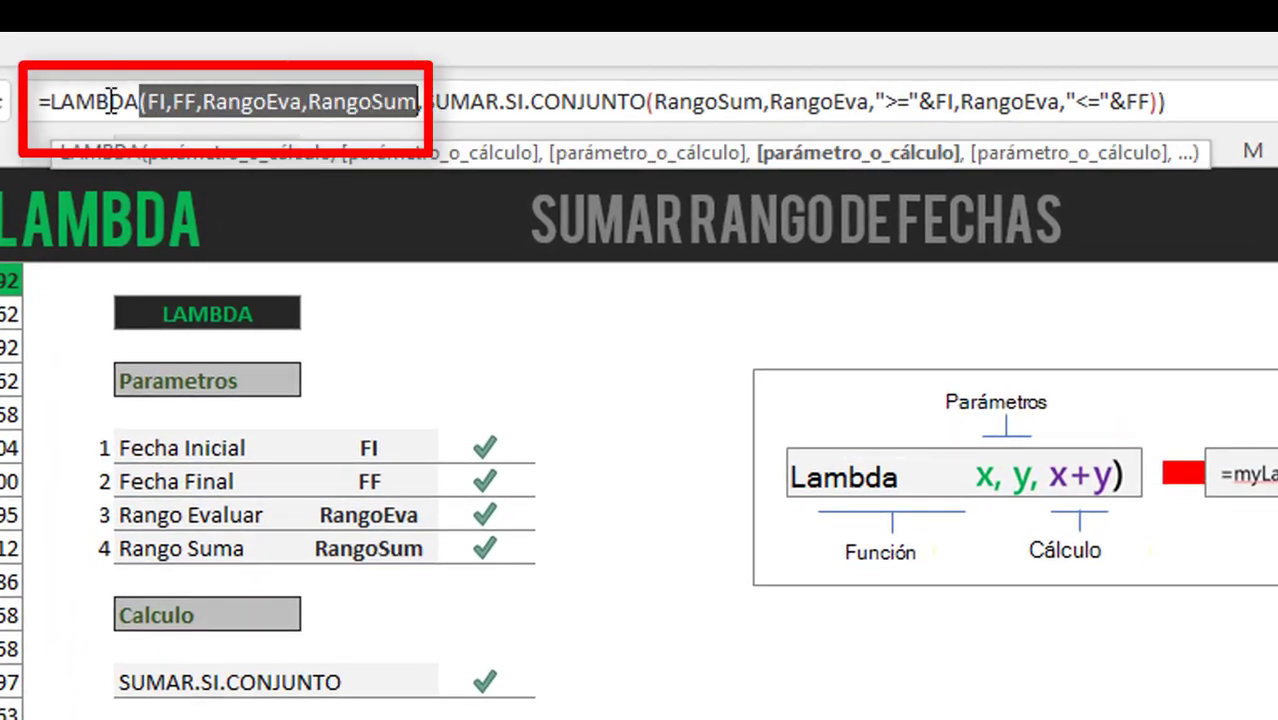
mouse_move(428, 101)
mouse_down()
mouse_move(762, 108)
mouse_move(681, 104)
mouse_up()
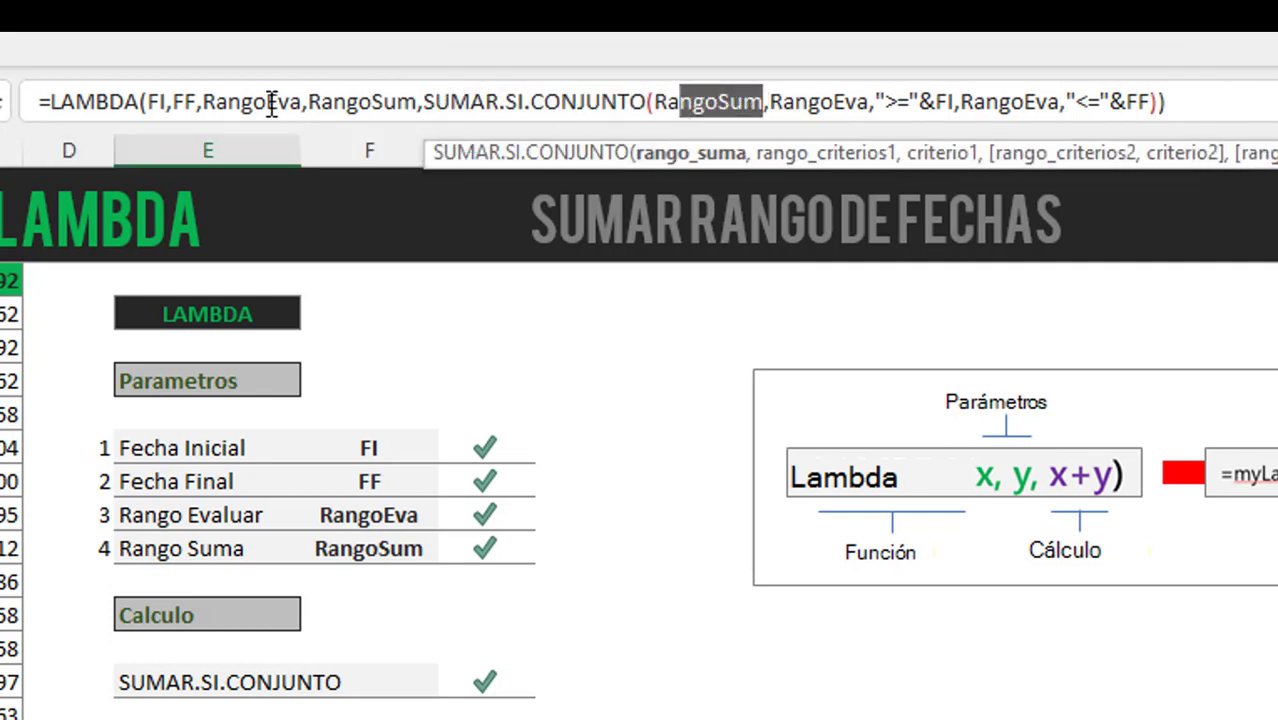
drag(298, 104, 265, 104)
drag(770, 104, 822, 104)
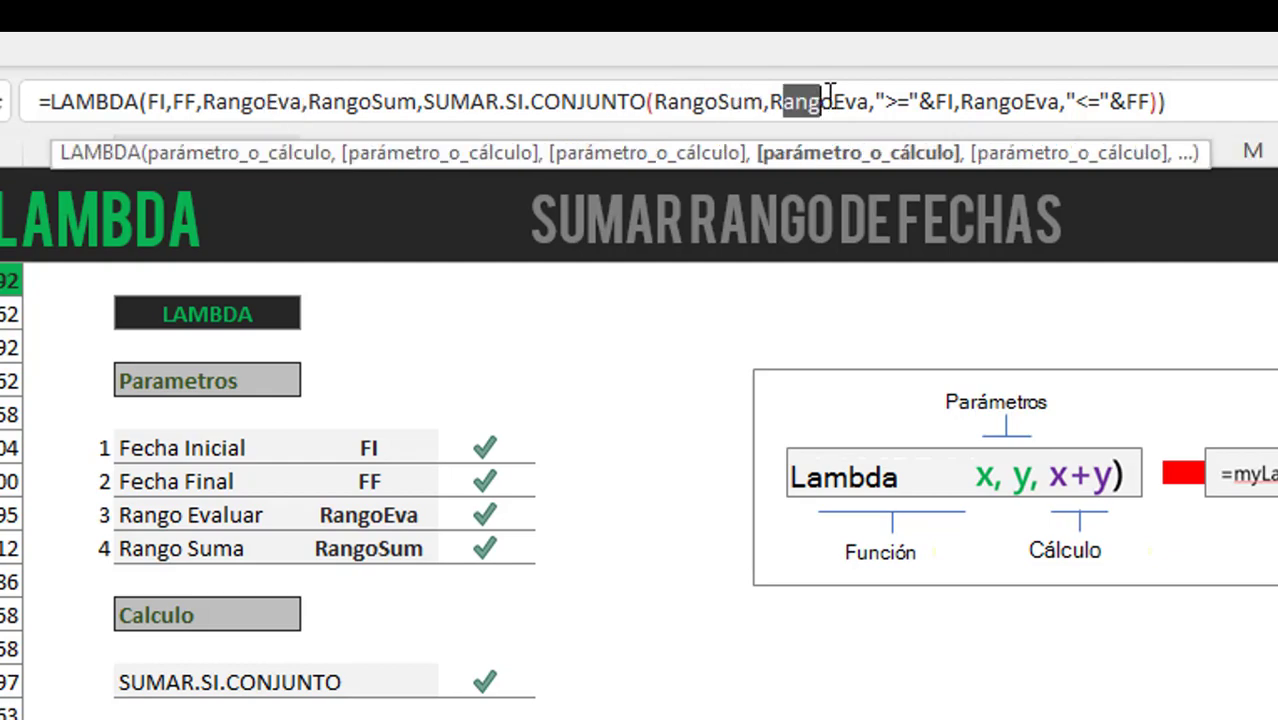
key(End)
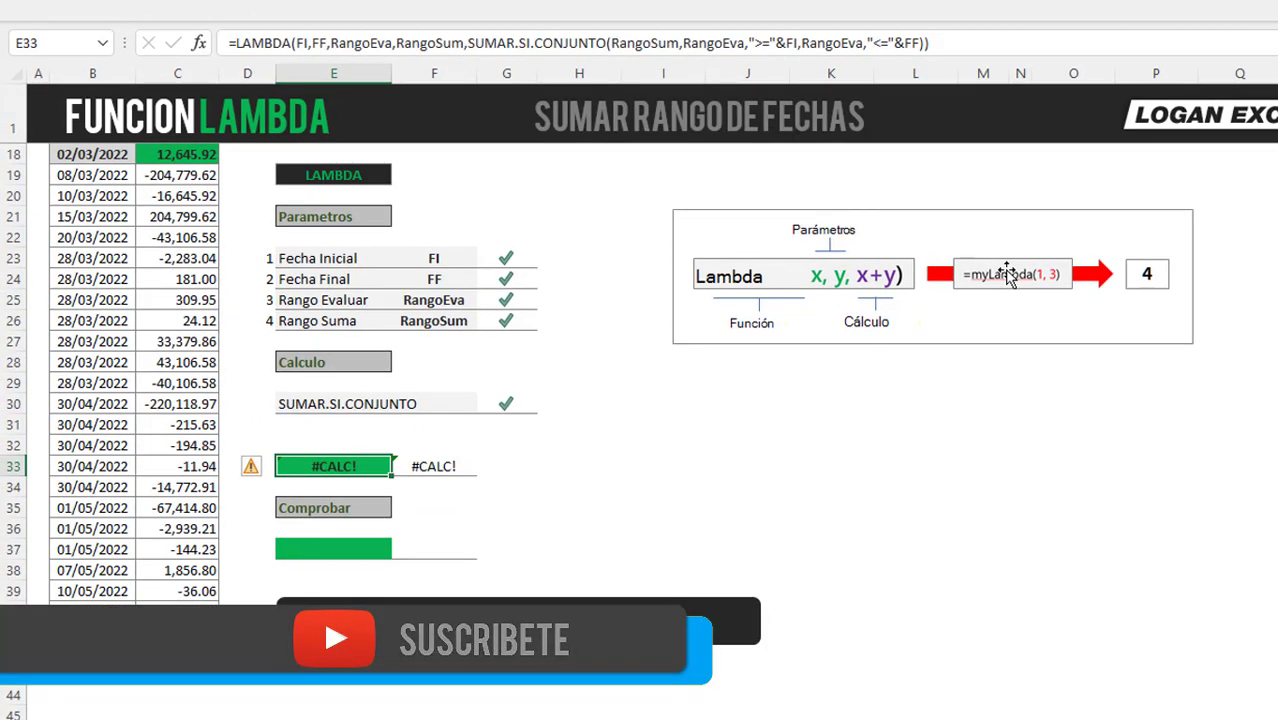
- Append (F3,F4, to the LAMBDA in E33 as start and end dates
click(965, 45)
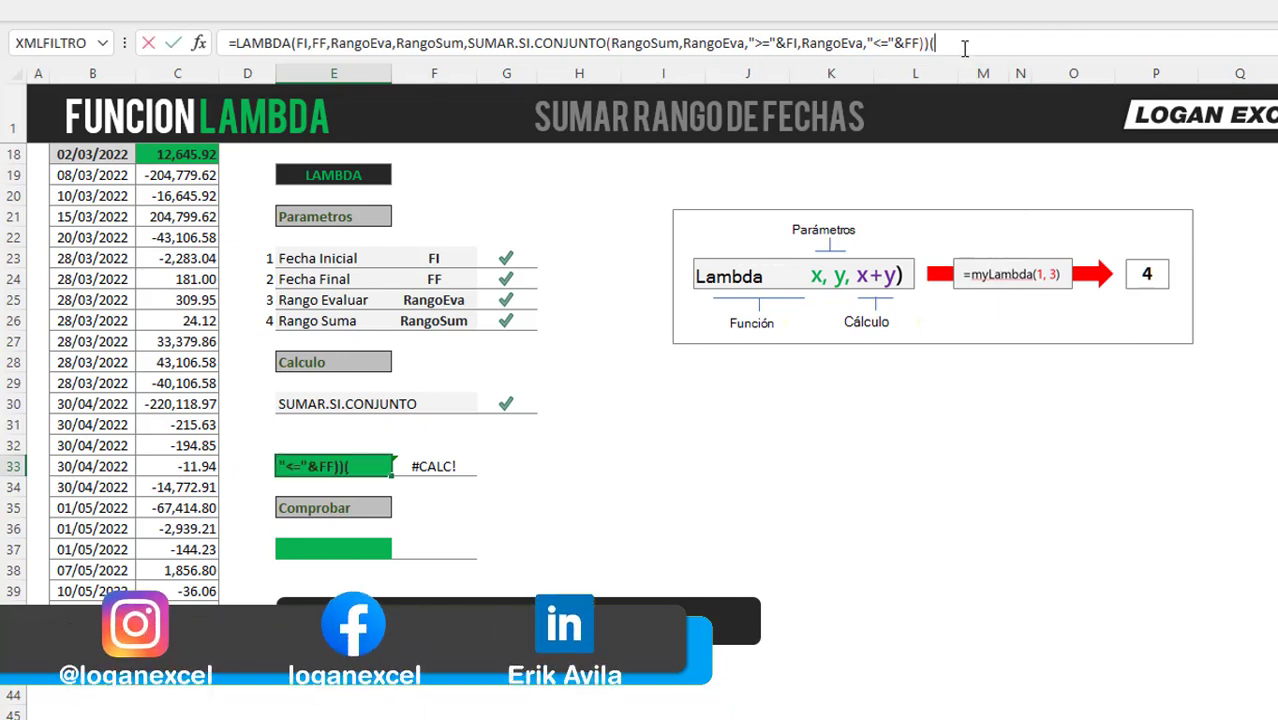
text(()
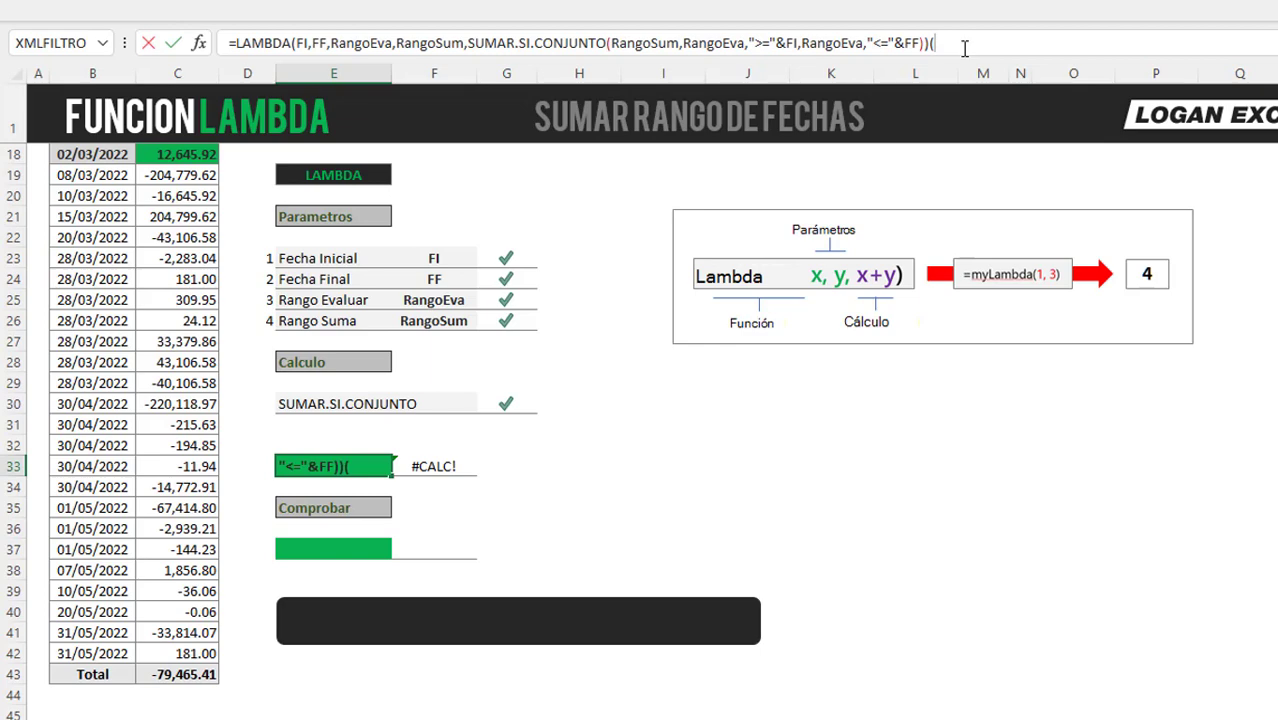
scroll(468, 365, up, 5)
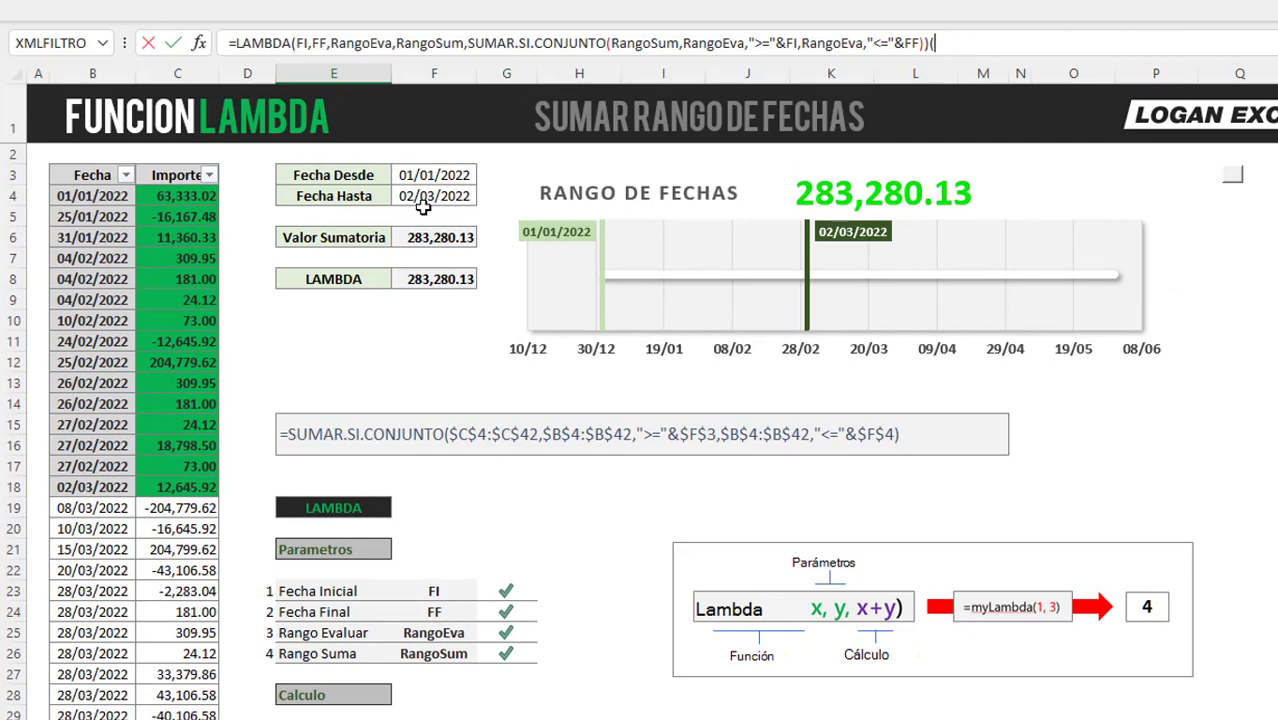
click(419, 179)
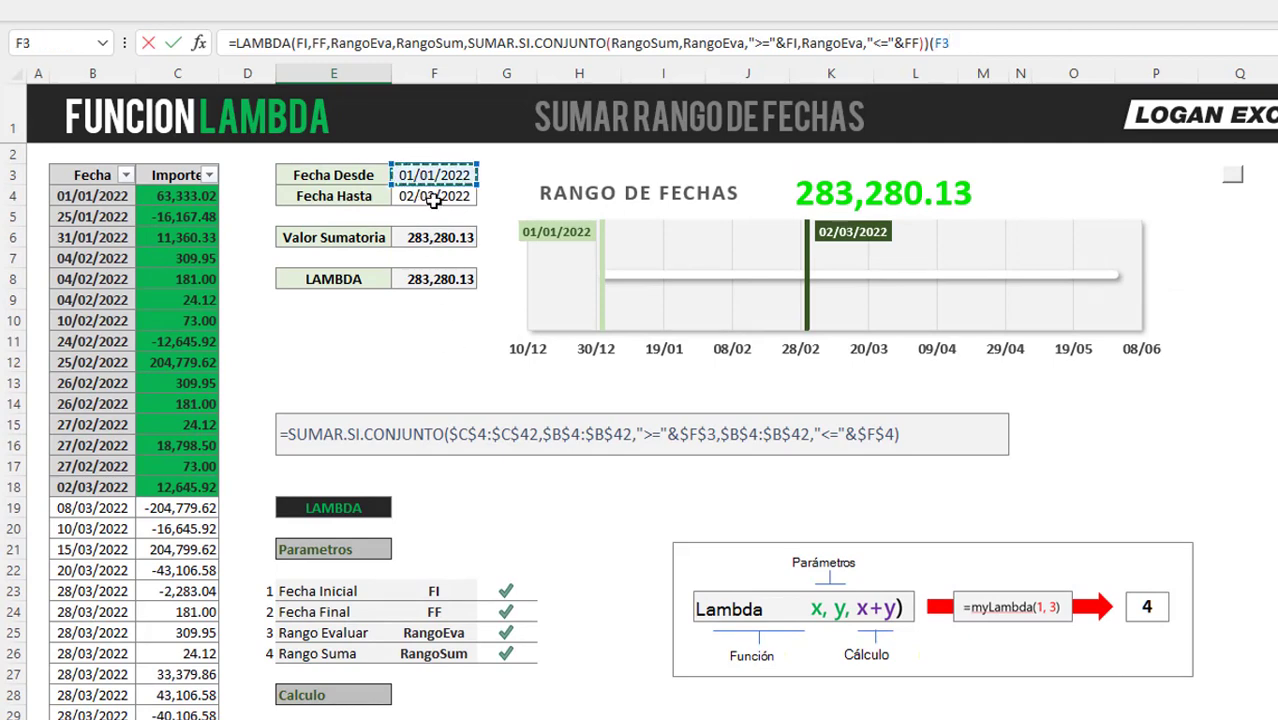
text(,)
scroll(402, 320, down, 5)
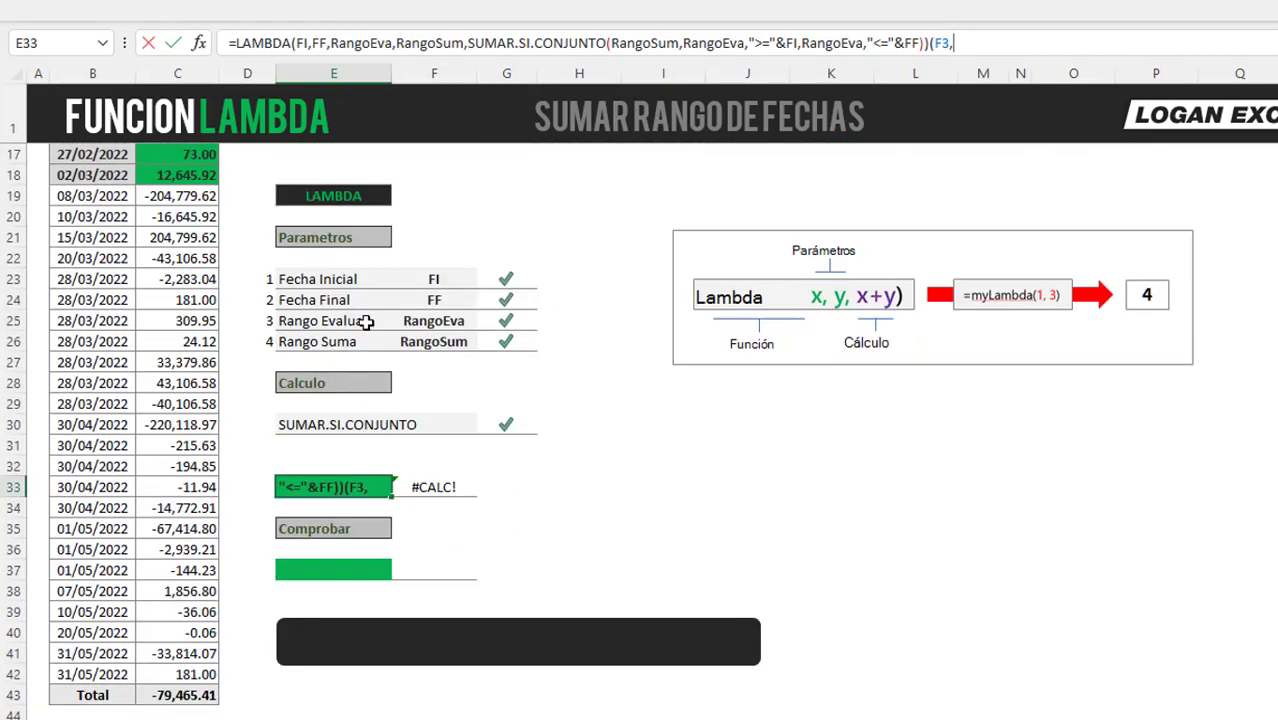
scroll(393, 315, up, 5)
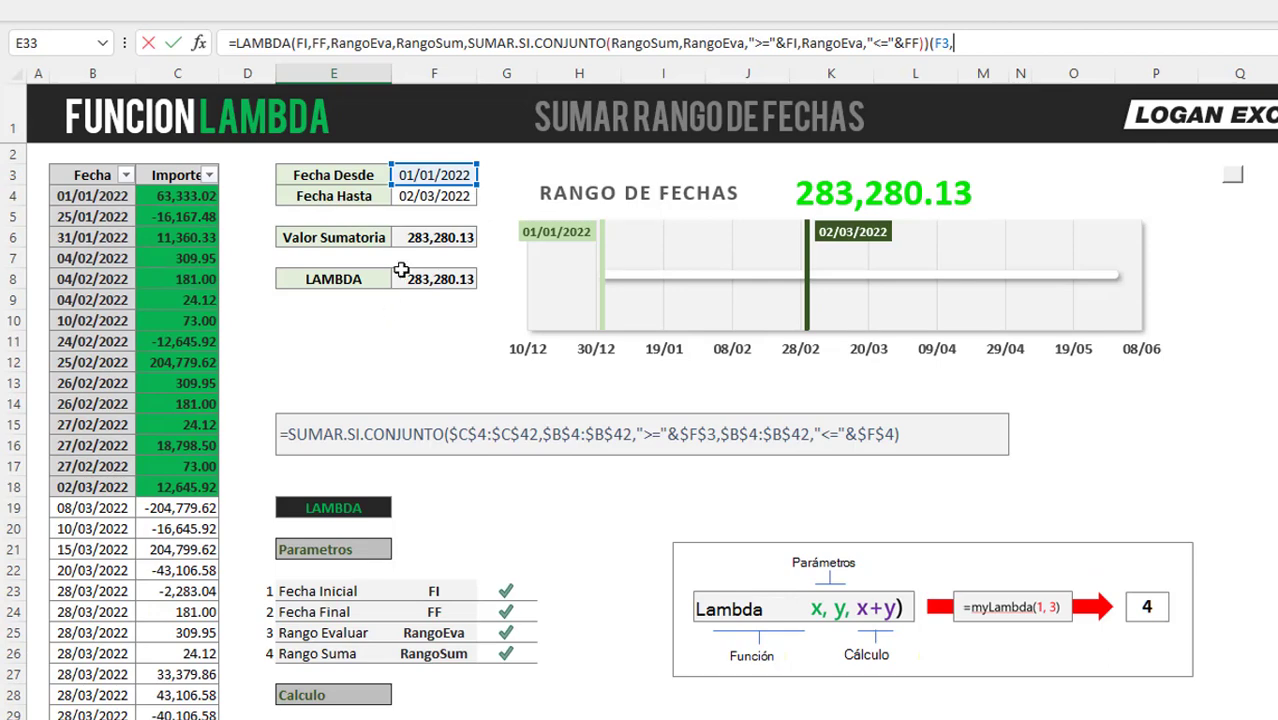
click(420, 198)
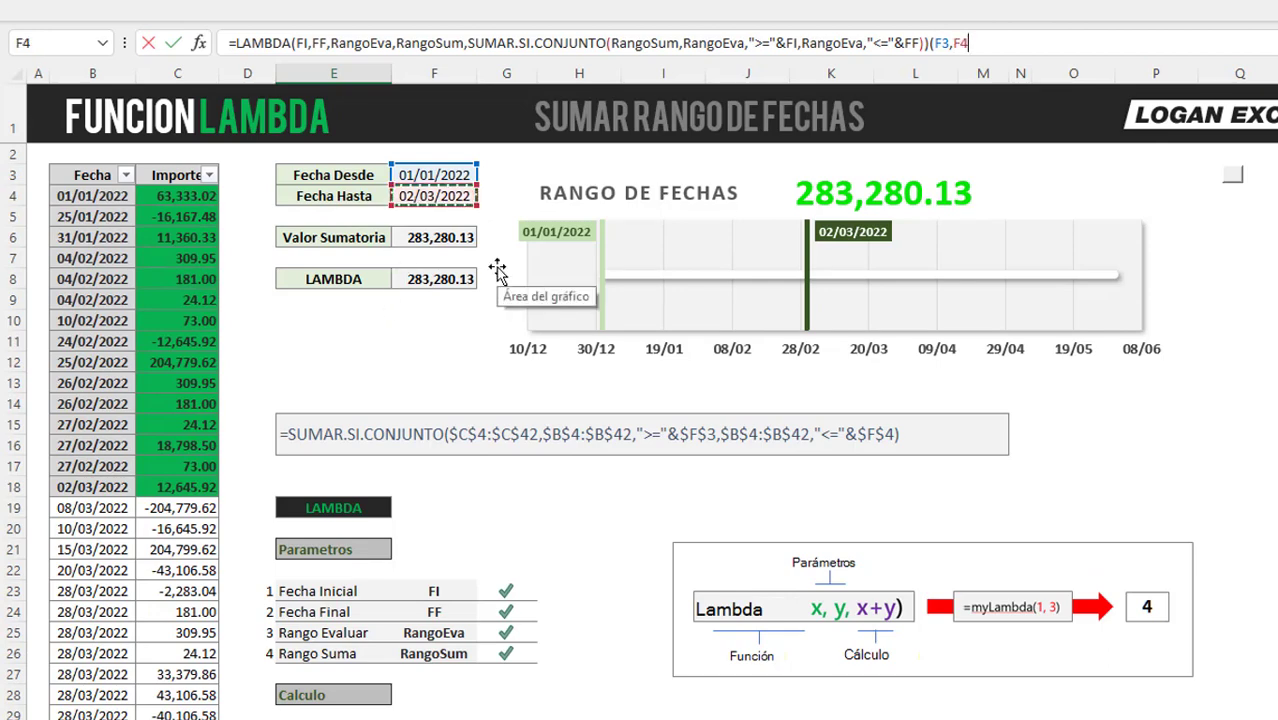
text(,)
- Add B4:B42 as the dates range and C4:C42 as the amounts range
scroll(466, 329, down, 1)
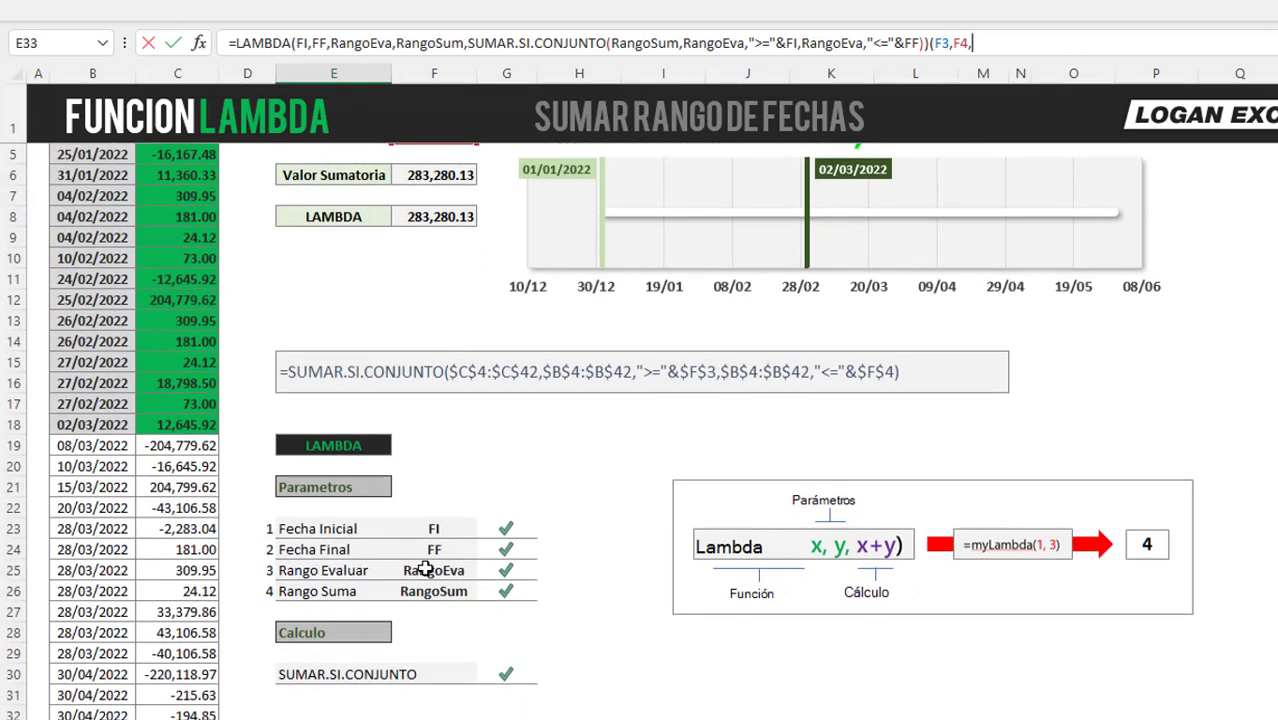
scroll(425, 568, up, 1)
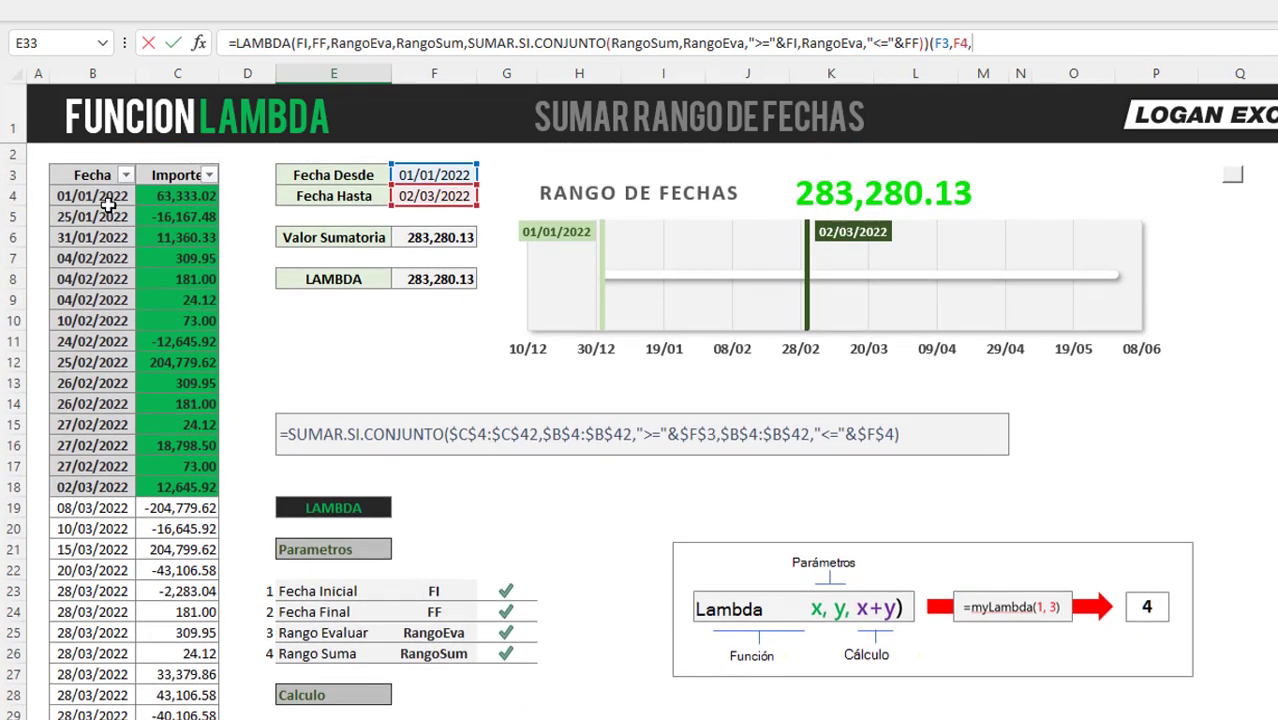
mouse_move(108, 203)
mouse_down()
mouse_move(112, 713)
mouse_move(92, 716)
mouse_move(98, 655)
mouse_up()
text(,)
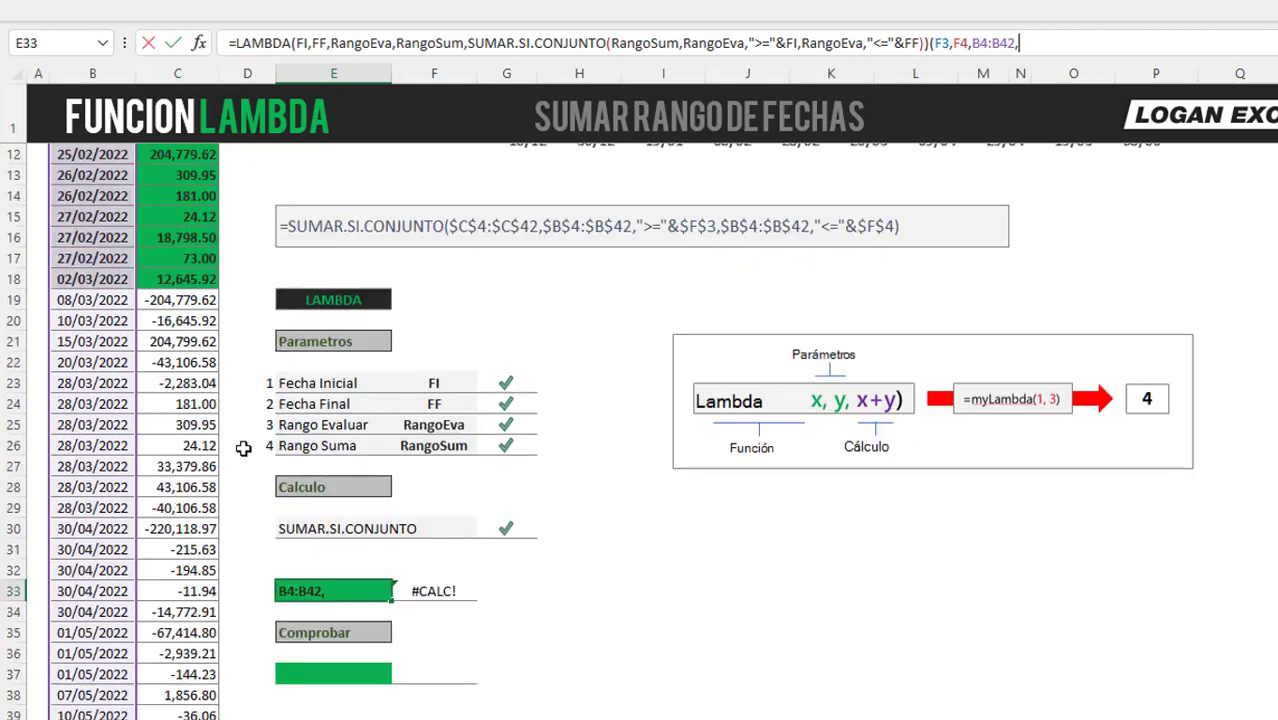
scroll(322, 421, up, 1)
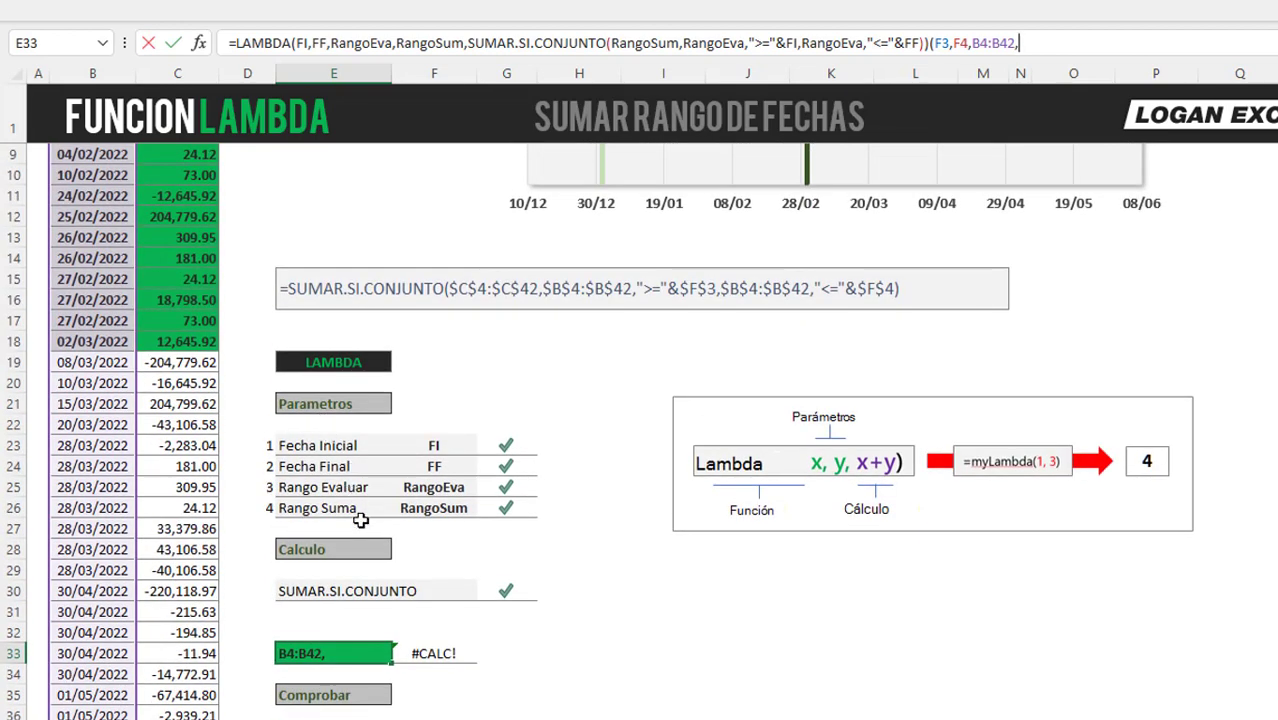
scroll(355, 520, up, 1)
scroll(217, 336, up, 1)
drag(187, 199, 183, 706)
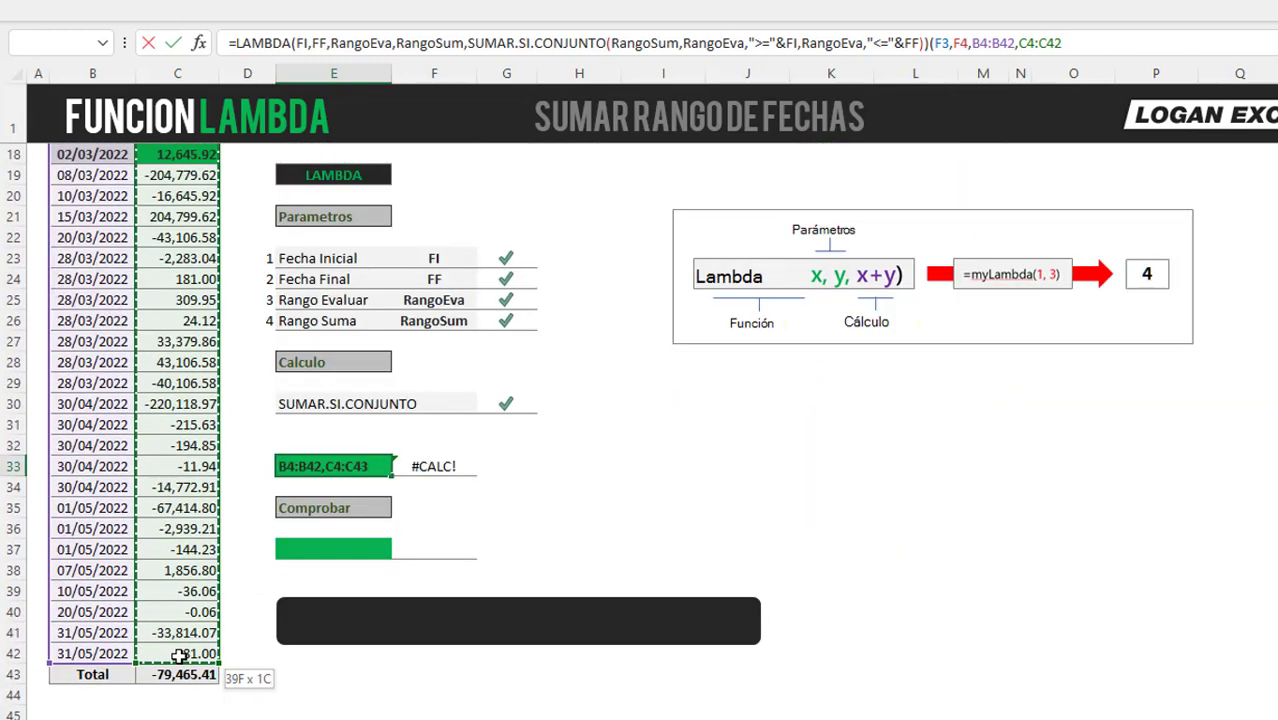
drag(183, 706, 178, 655)
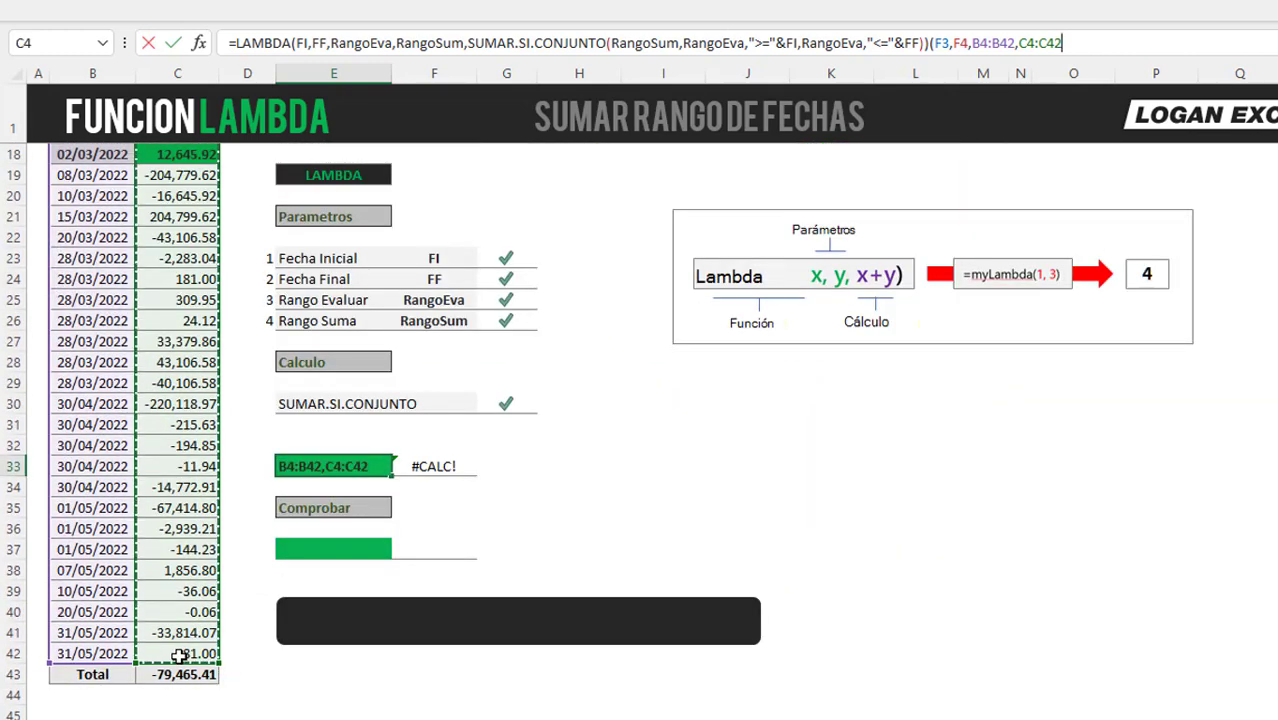
- Close the argument list and commit E33, which returns 283,280
text())
key(Return)
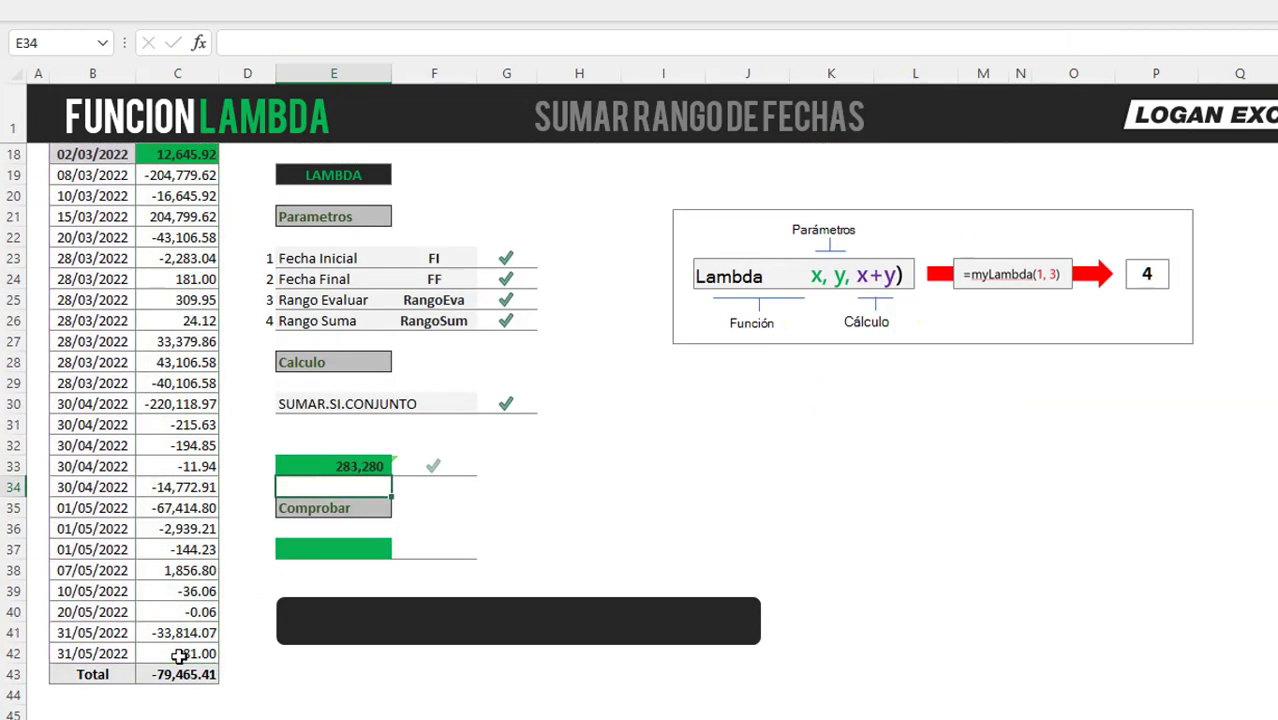
key(Up)
- Compare the Valor Sumatoria SUMAR.SI.CONJUNTO formula with the LAMBDA formula in E33
click(290, 548)
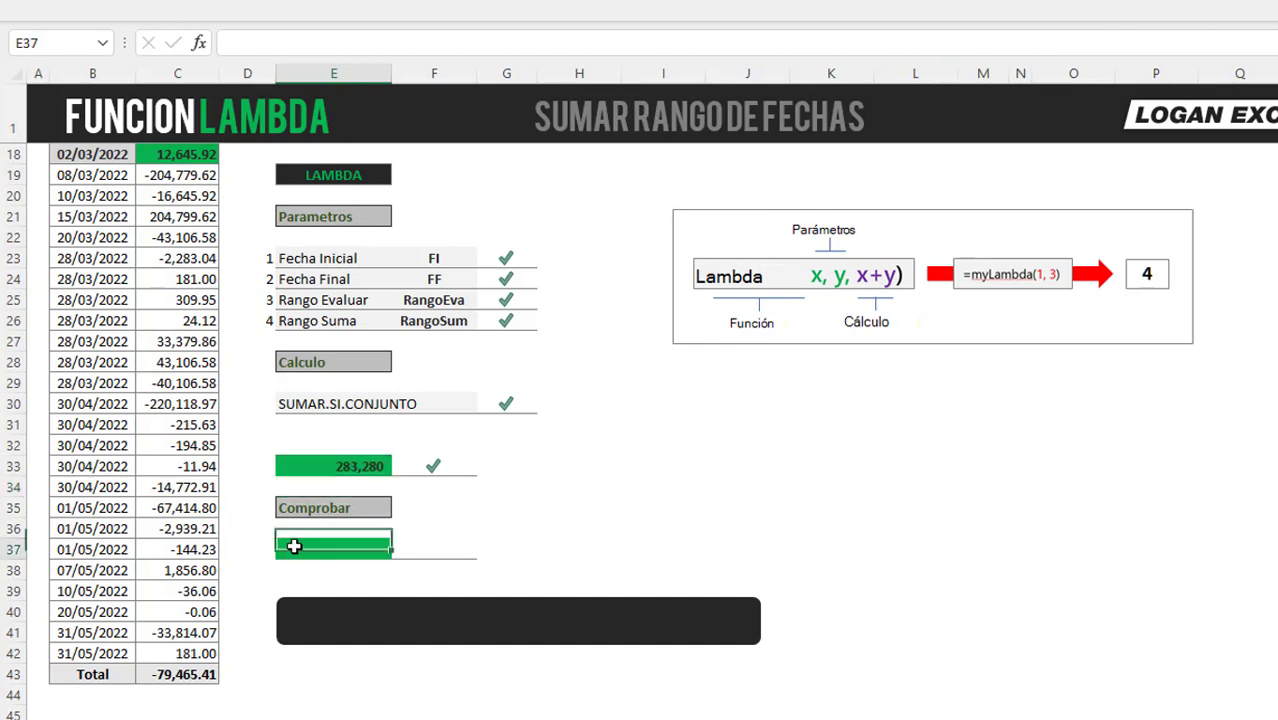
key(Up)
key(Up)
key(Up)
scroll(268, 516, up, 3)
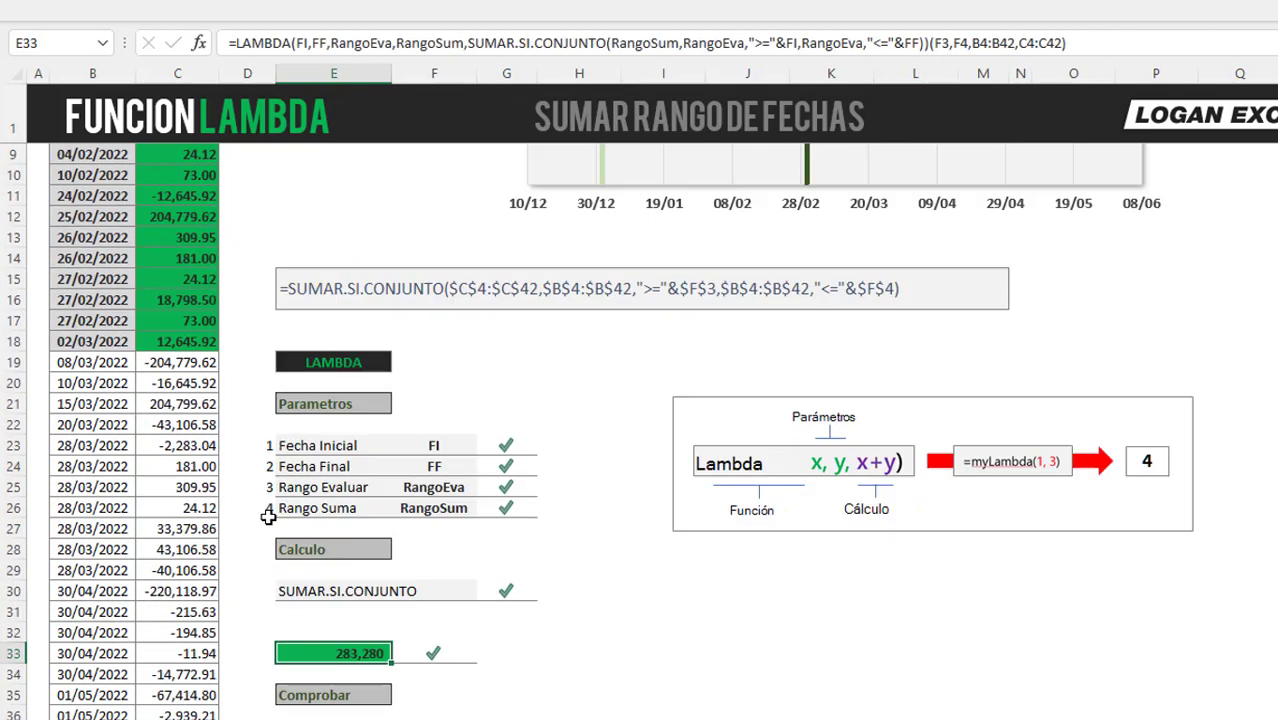
scroll(268, 516, up, 3)
click(443, 244)
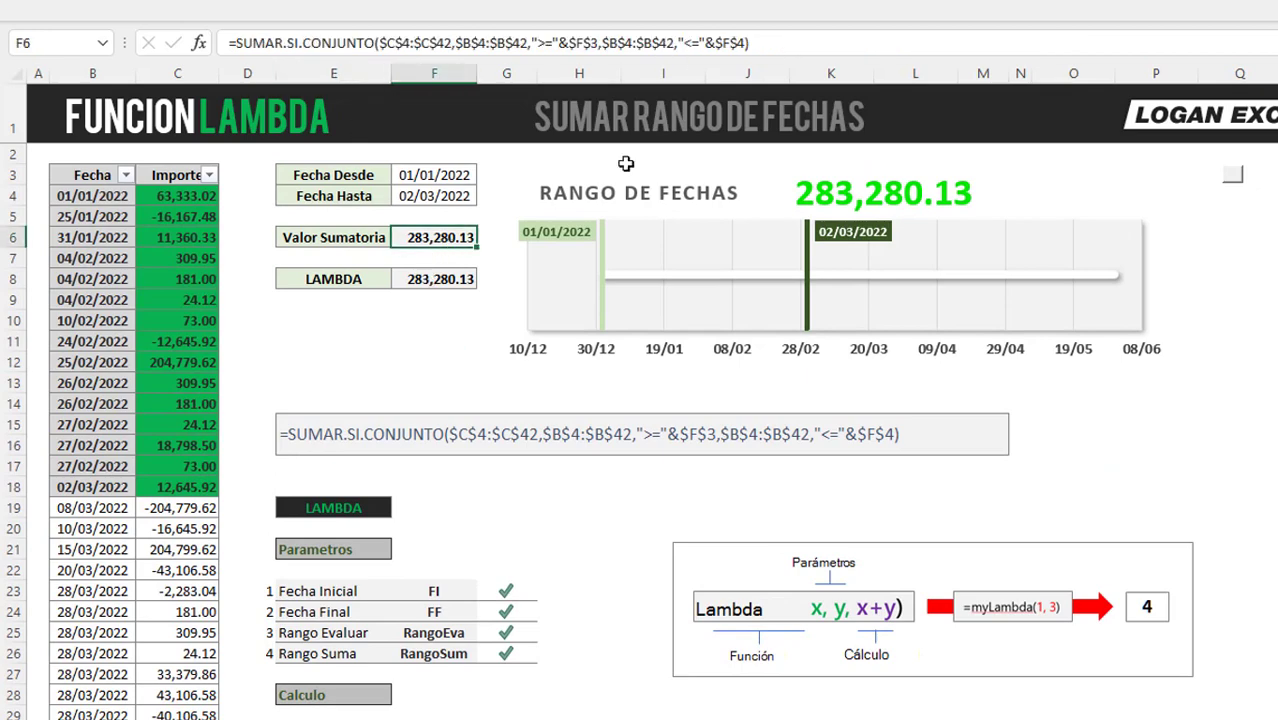
click(440, 318)
click(442, 232)
scroll(440, 278, down, 4)
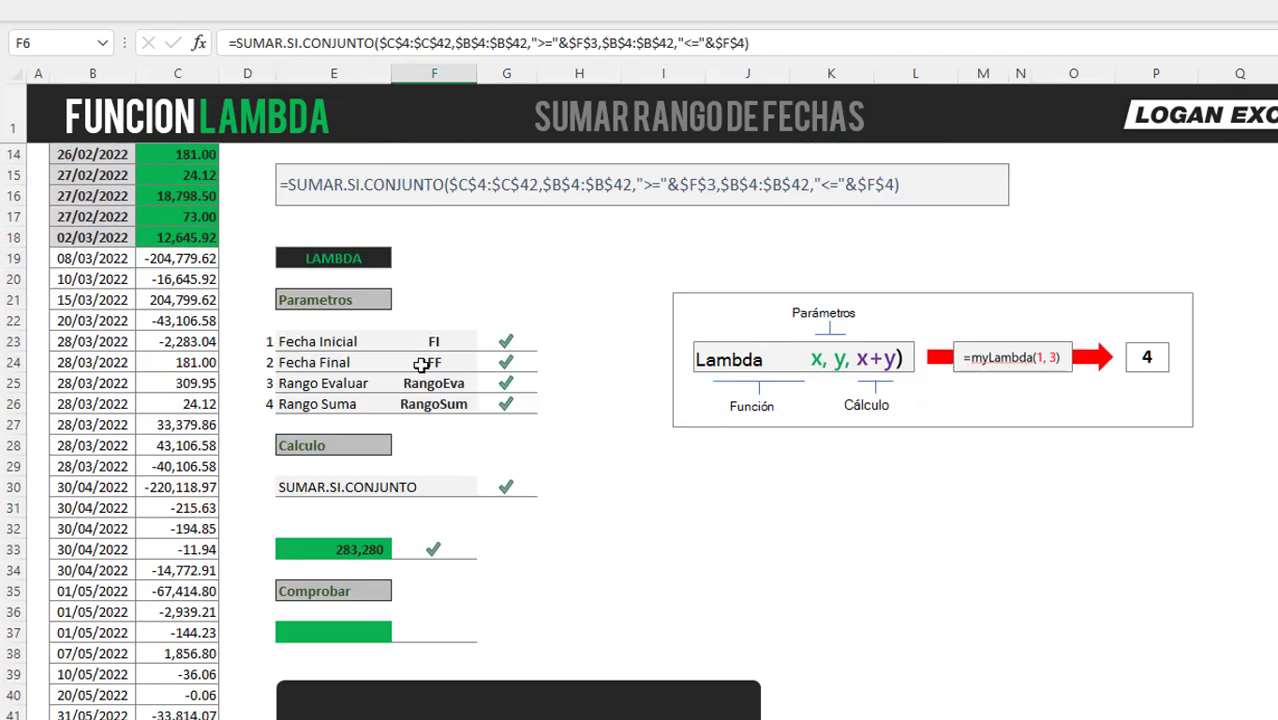
scroll(420, 330, down, 3)
click(349, 363)
scroll(494, 236, up, 2)
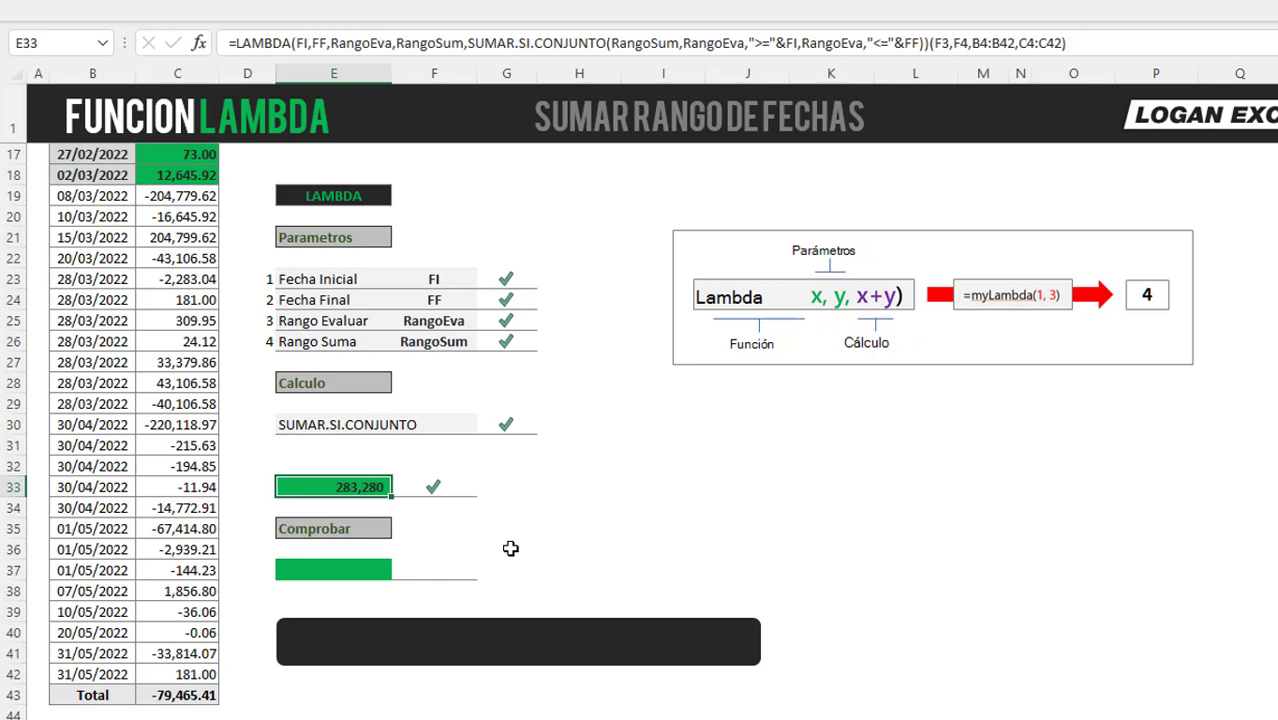
- Highlight only the LAMBDA(FI,FF,RangoEva,RangoSum,…) definition in E33's formula bar
click(362, 296)
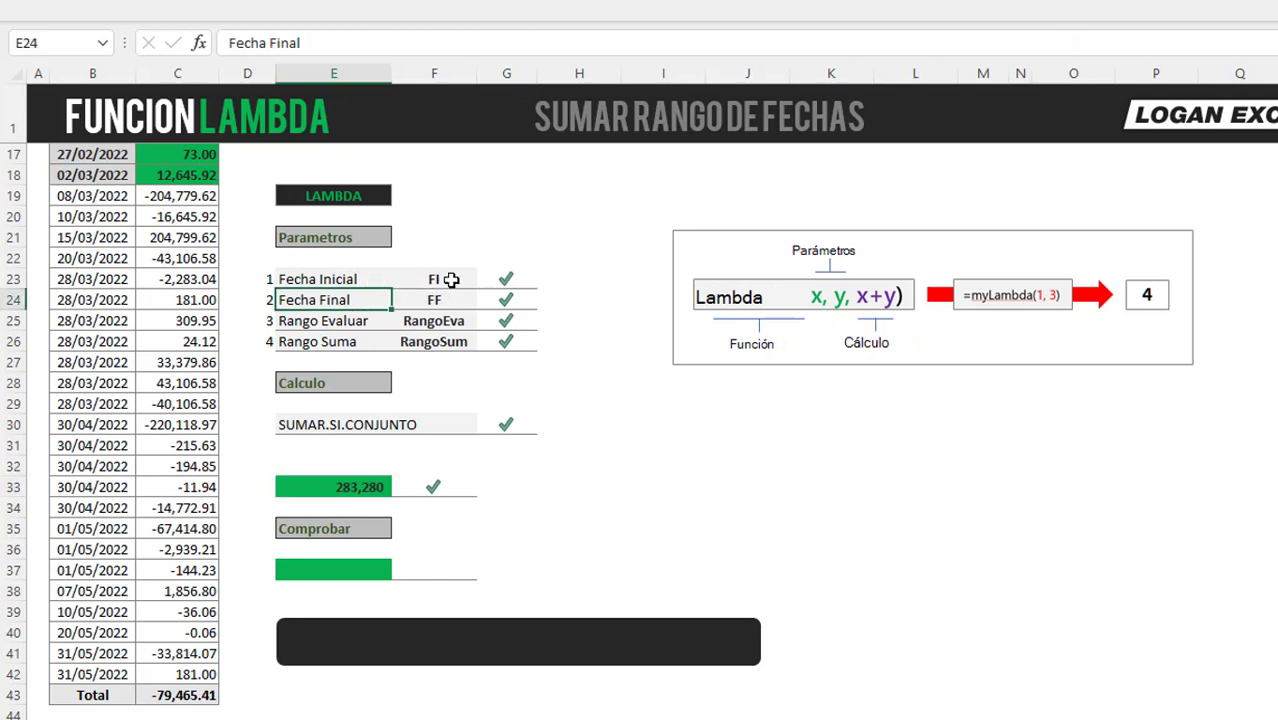
drag(451, 279, 436, 339)
click(336, 424)
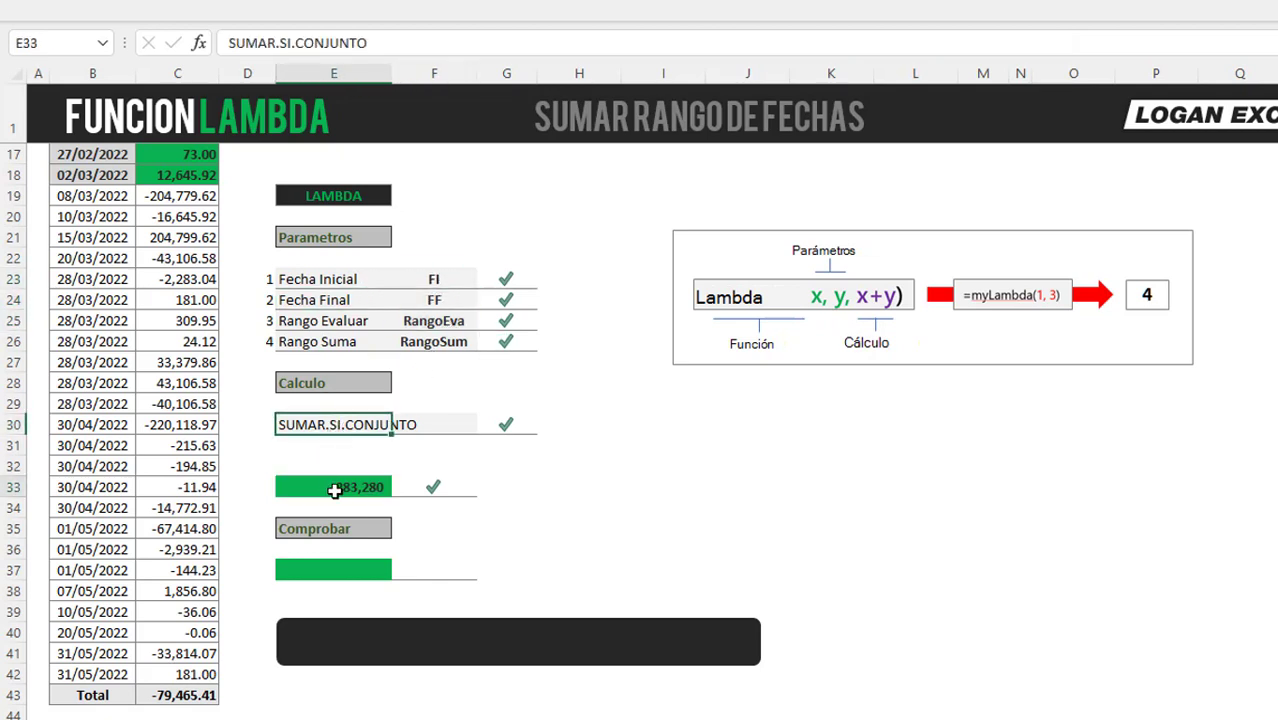
click(335, 490)
scroll(422, 494, down, 1)
click(357, 505)
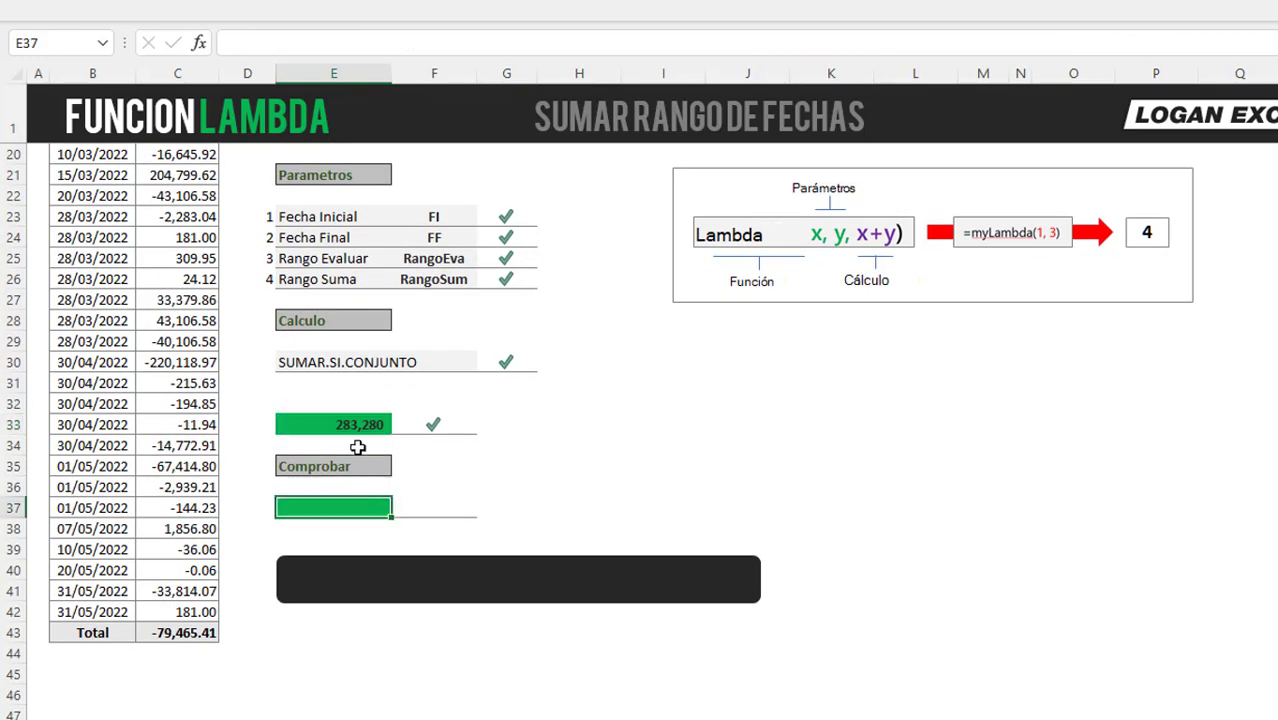
click(357, 425)
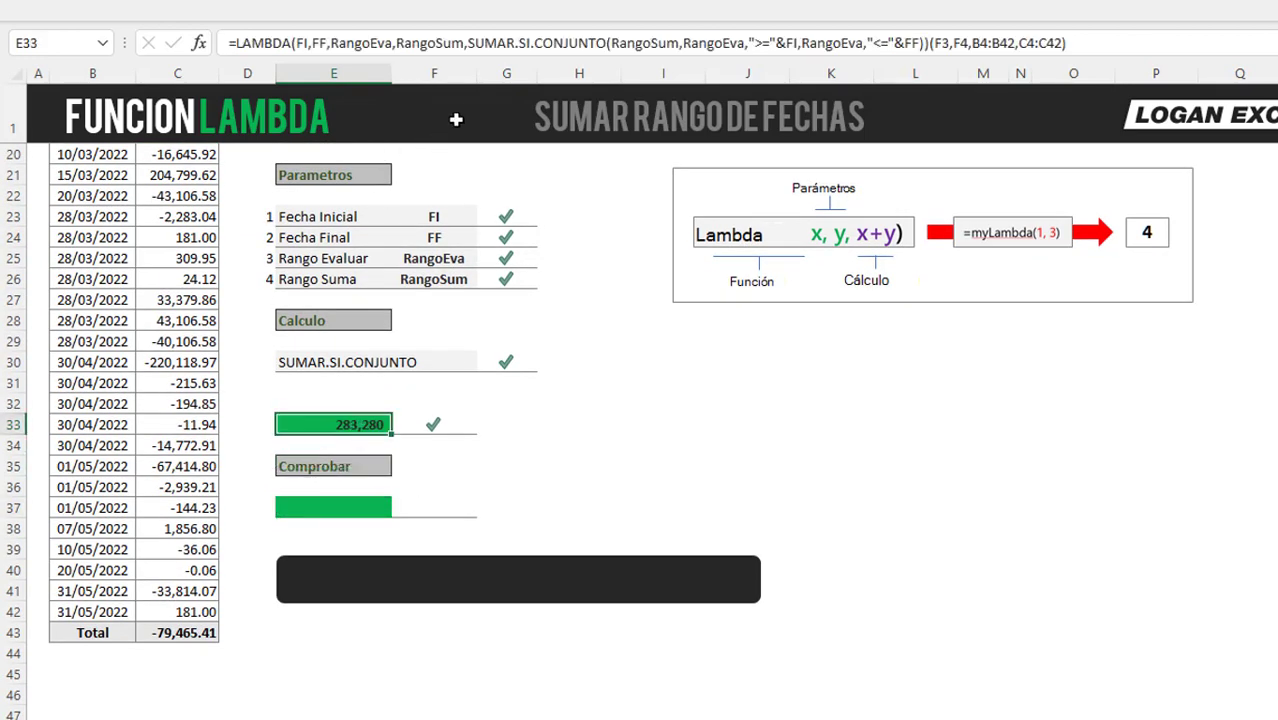
drag(929, 43, 228, 45)
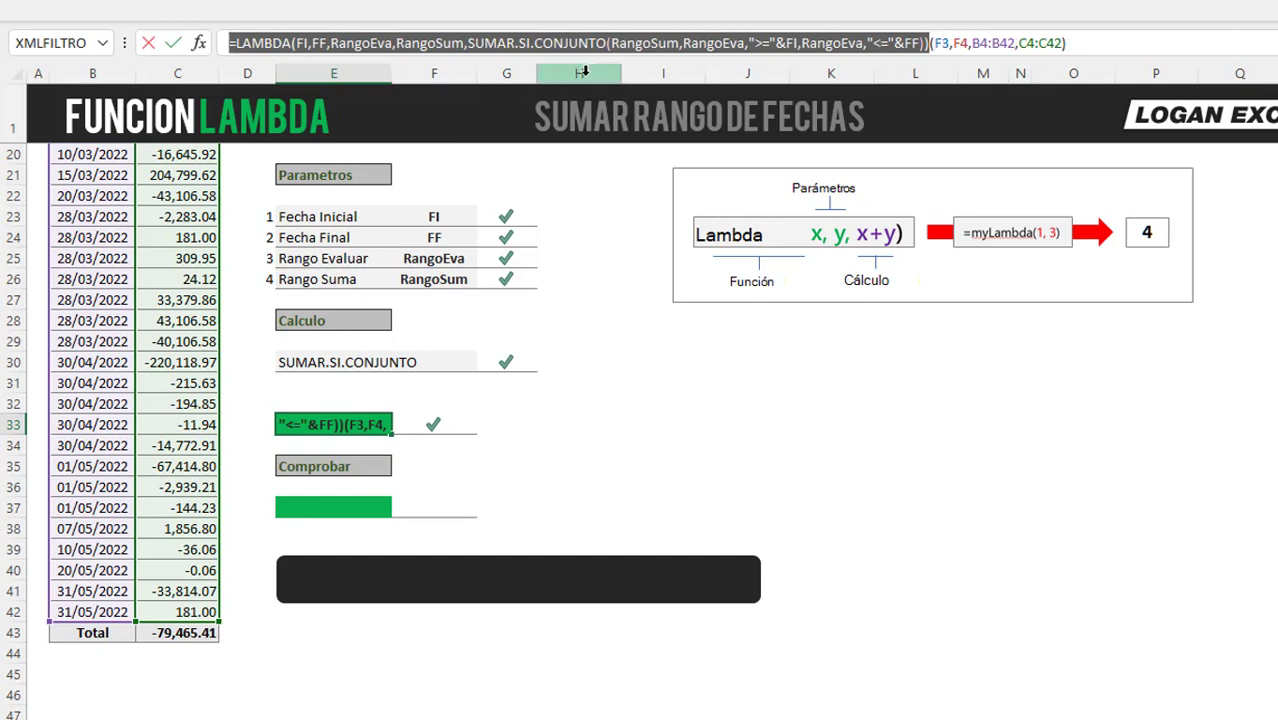
- Leave the formula and start a new defined name SUM_RANGOS_FECHAS in Name Manager
key(ctrl+Return)
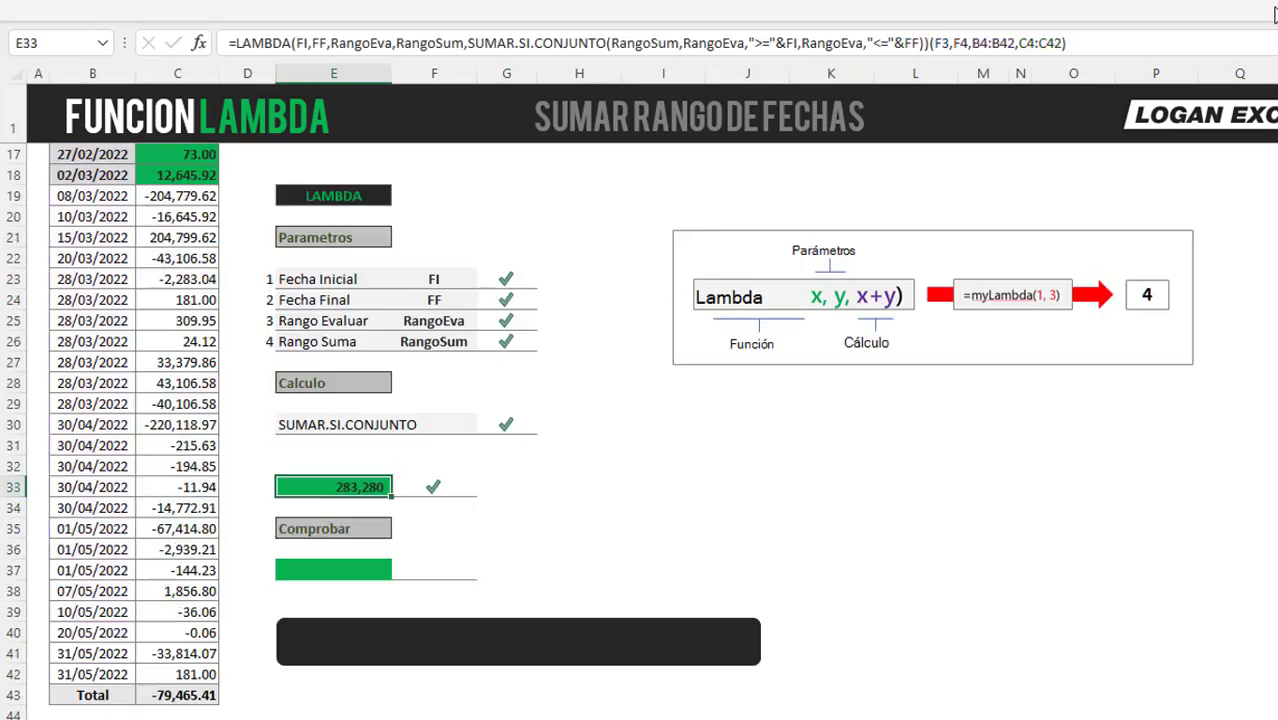
key(alt+u)
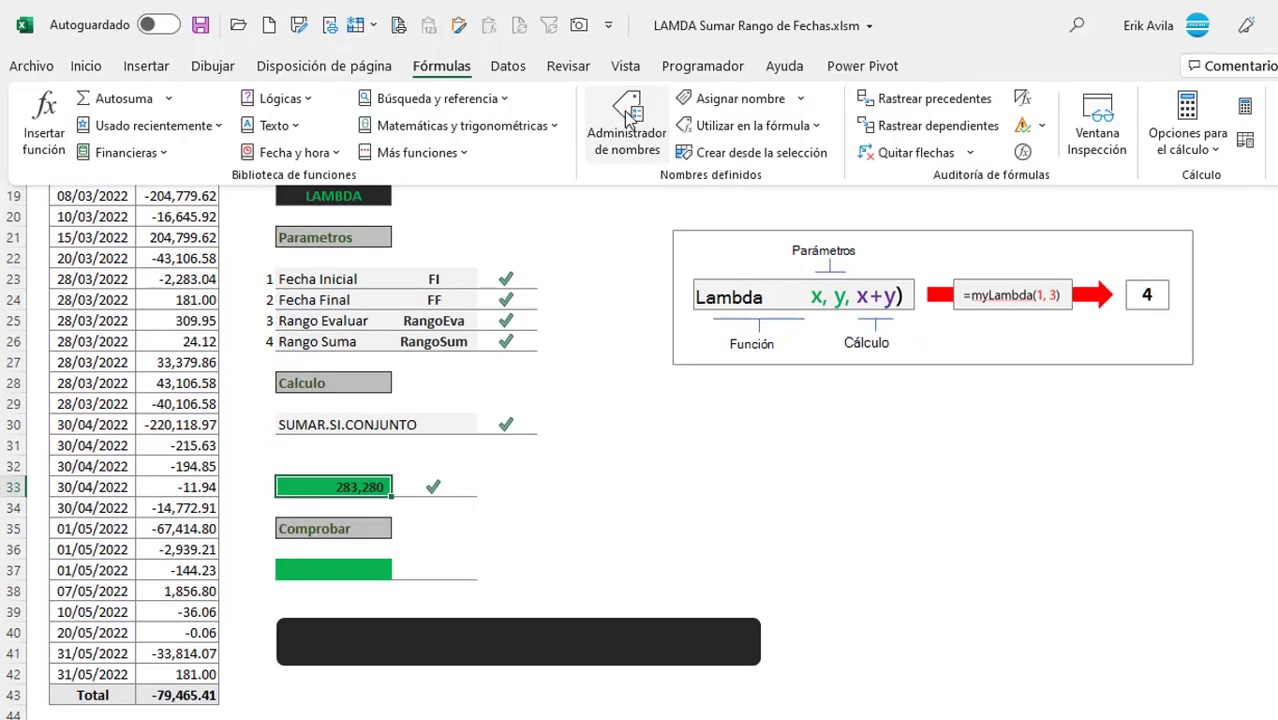
click(627, 112)
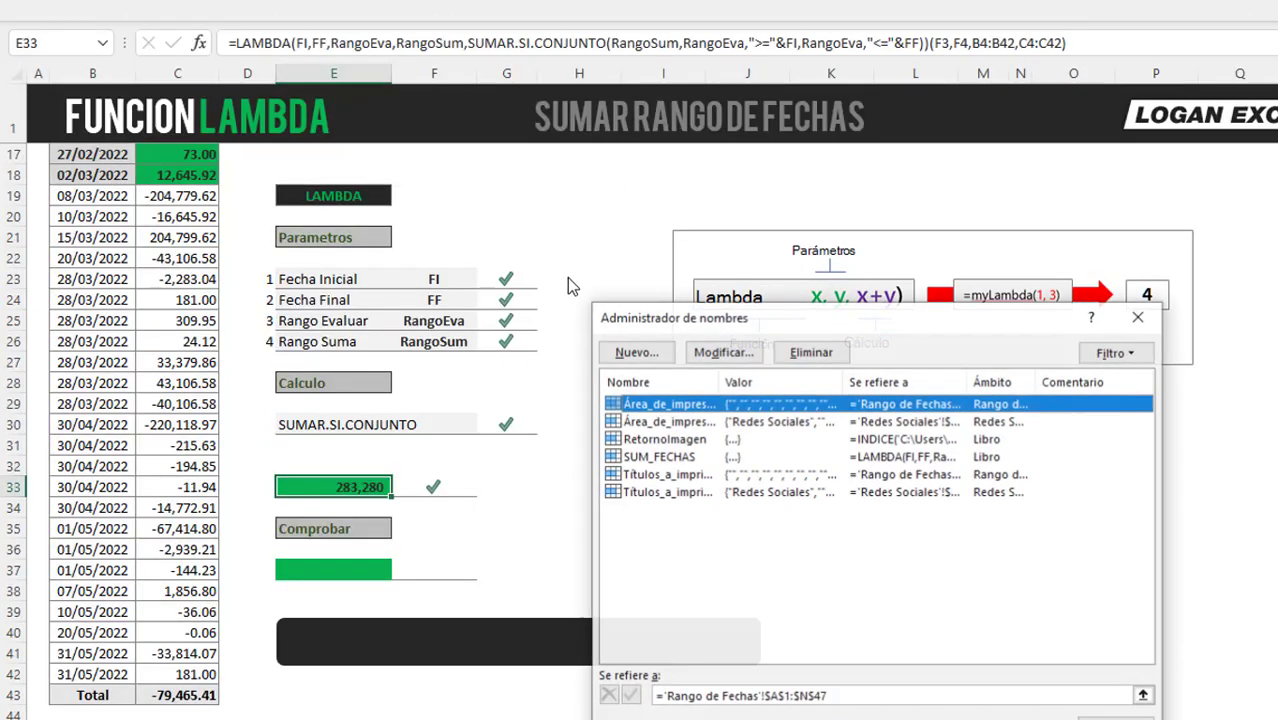
click(637, 353)
text(SUM_R)
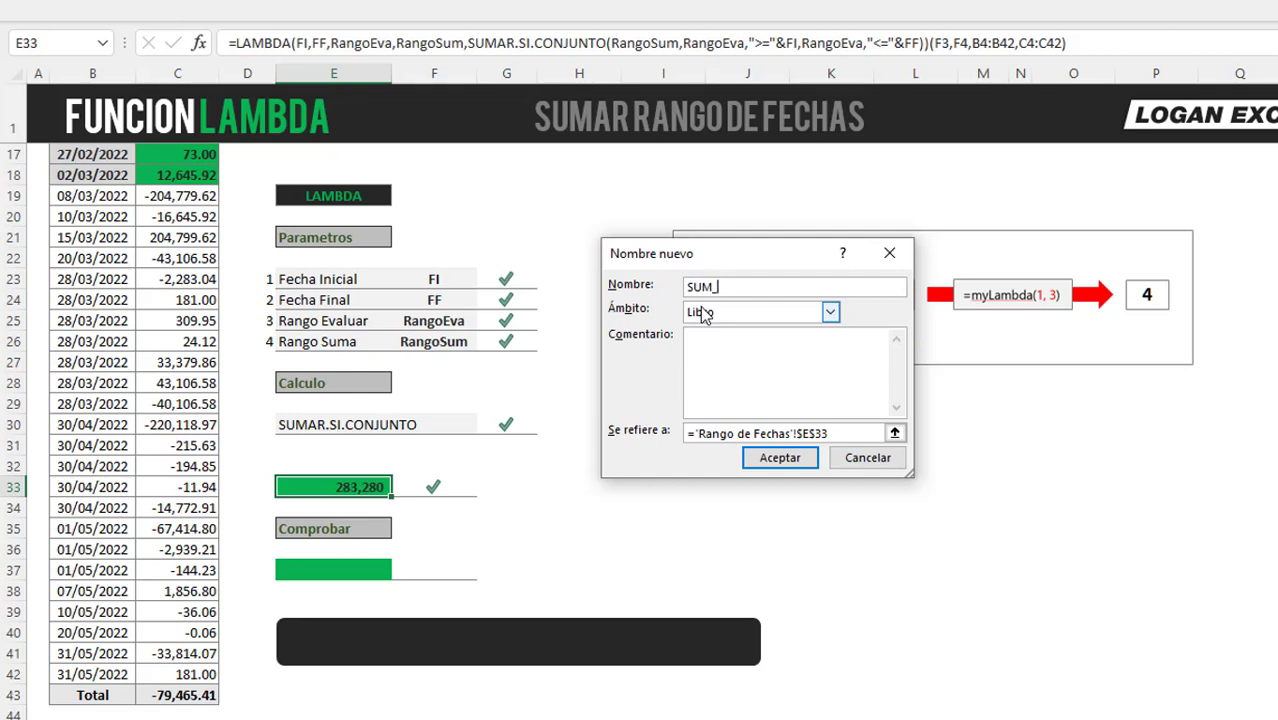
text(ANGOS_FECHAS)
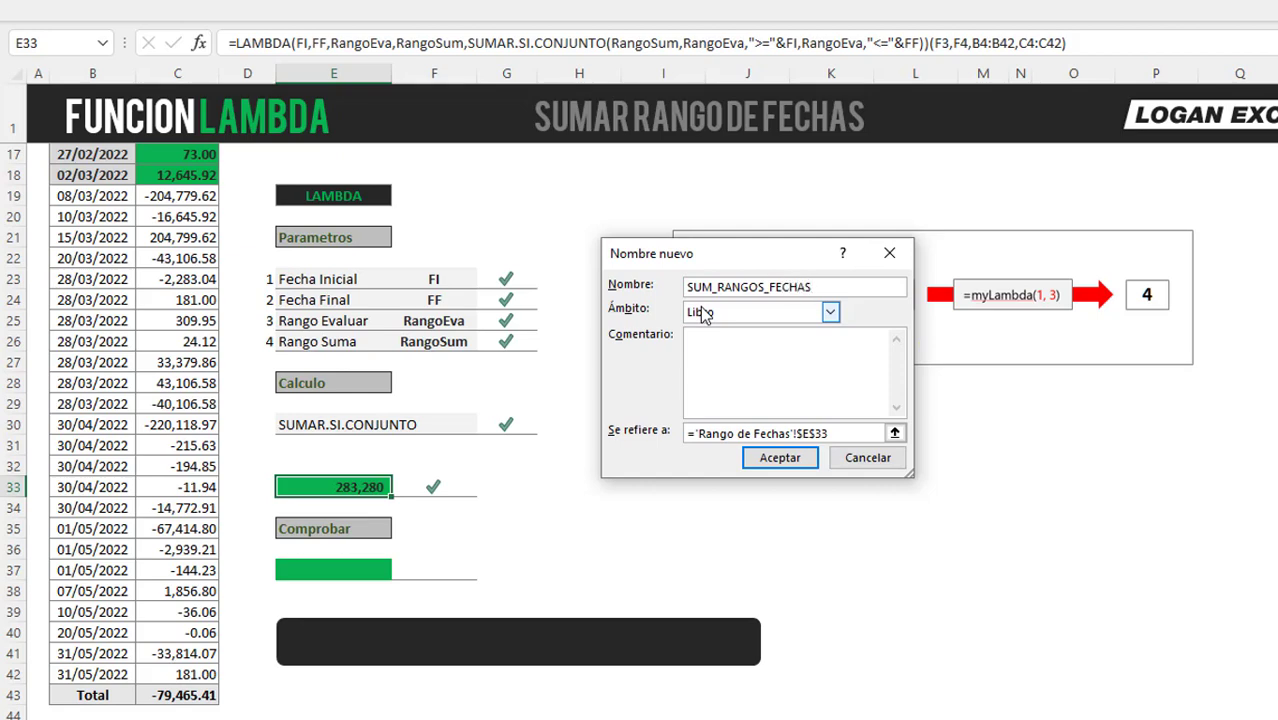
key(Tab)
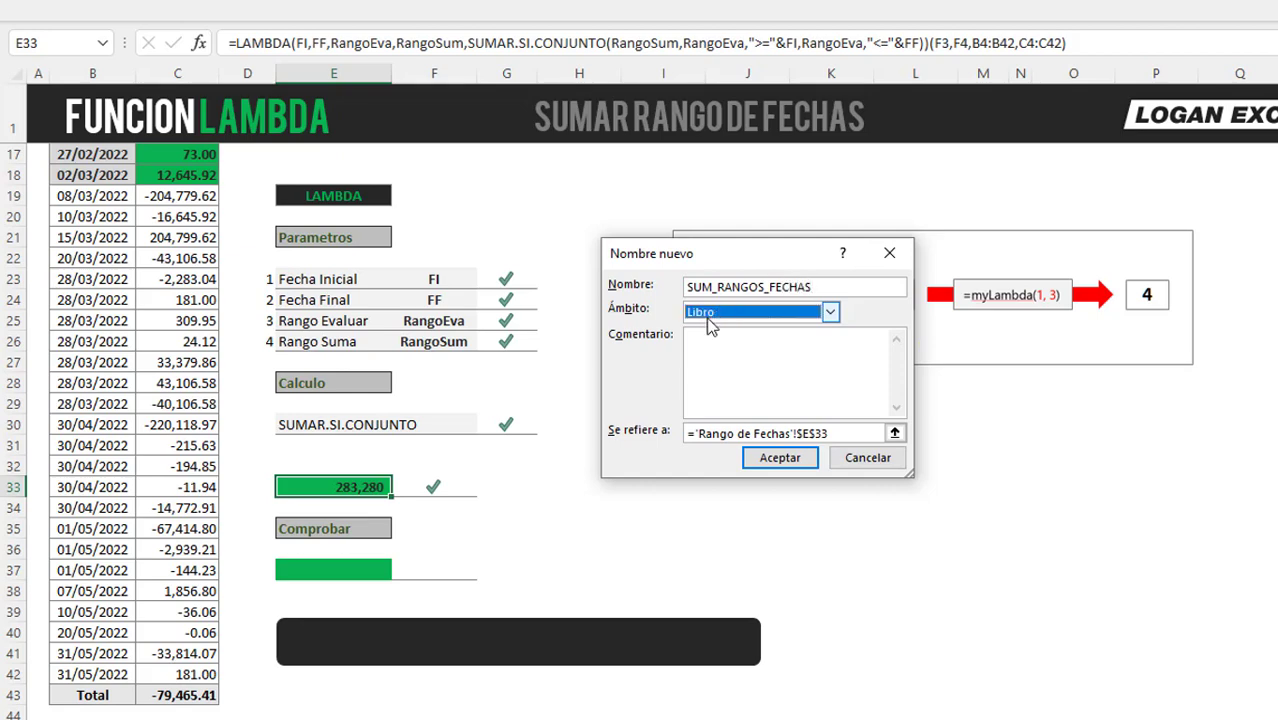
- Replace the Refers to reference with the copied LAMBDA, save the name and close Name Manager
click(707, 350)
key(Tab)
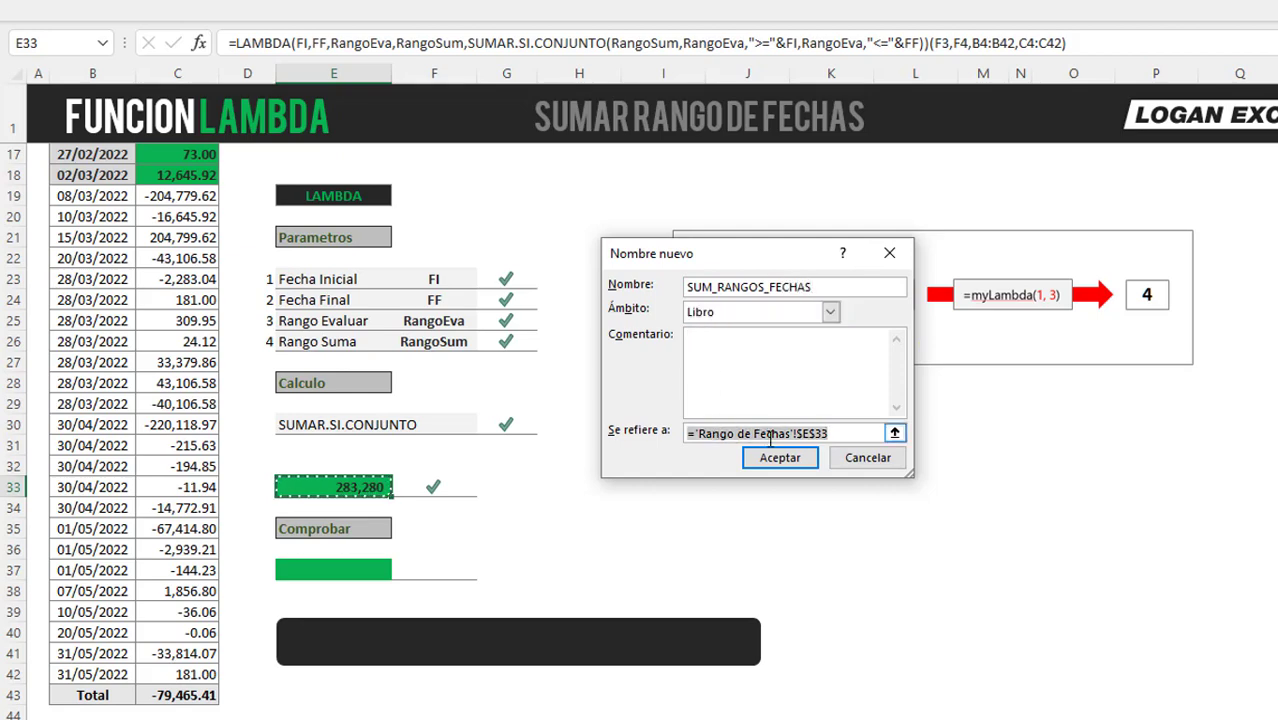
key(Delete)
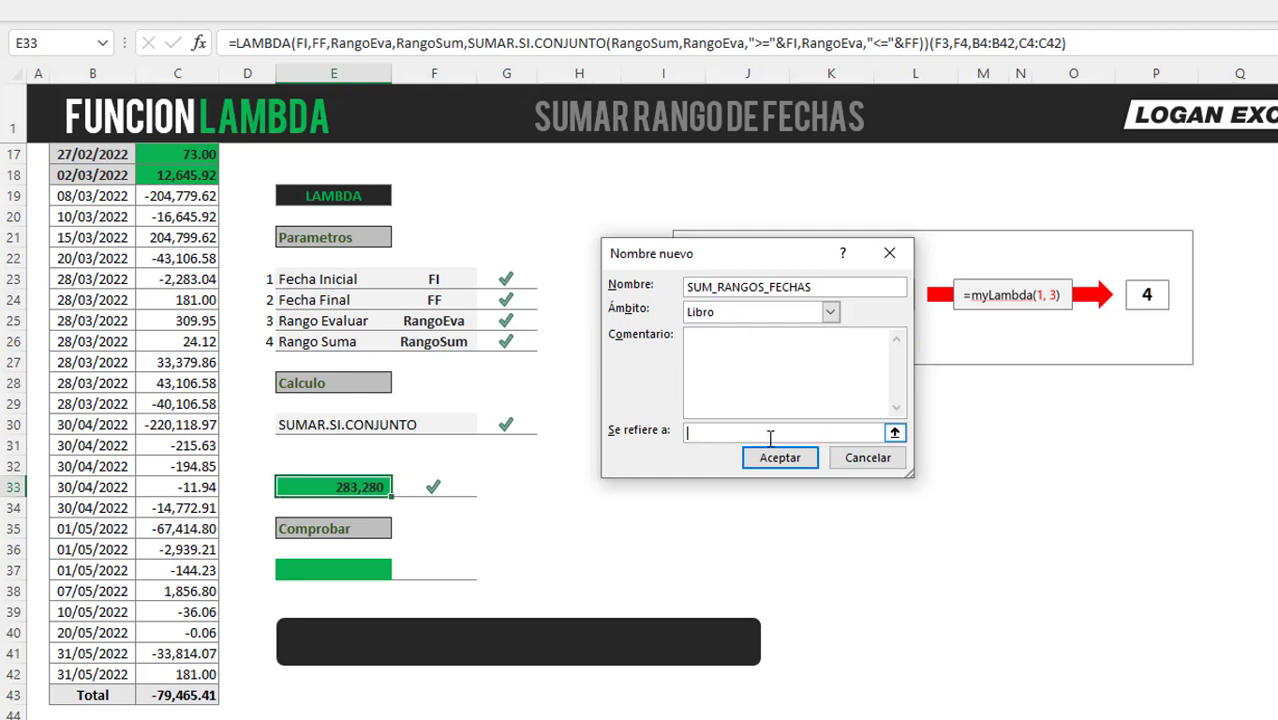
key(ctrl+v)
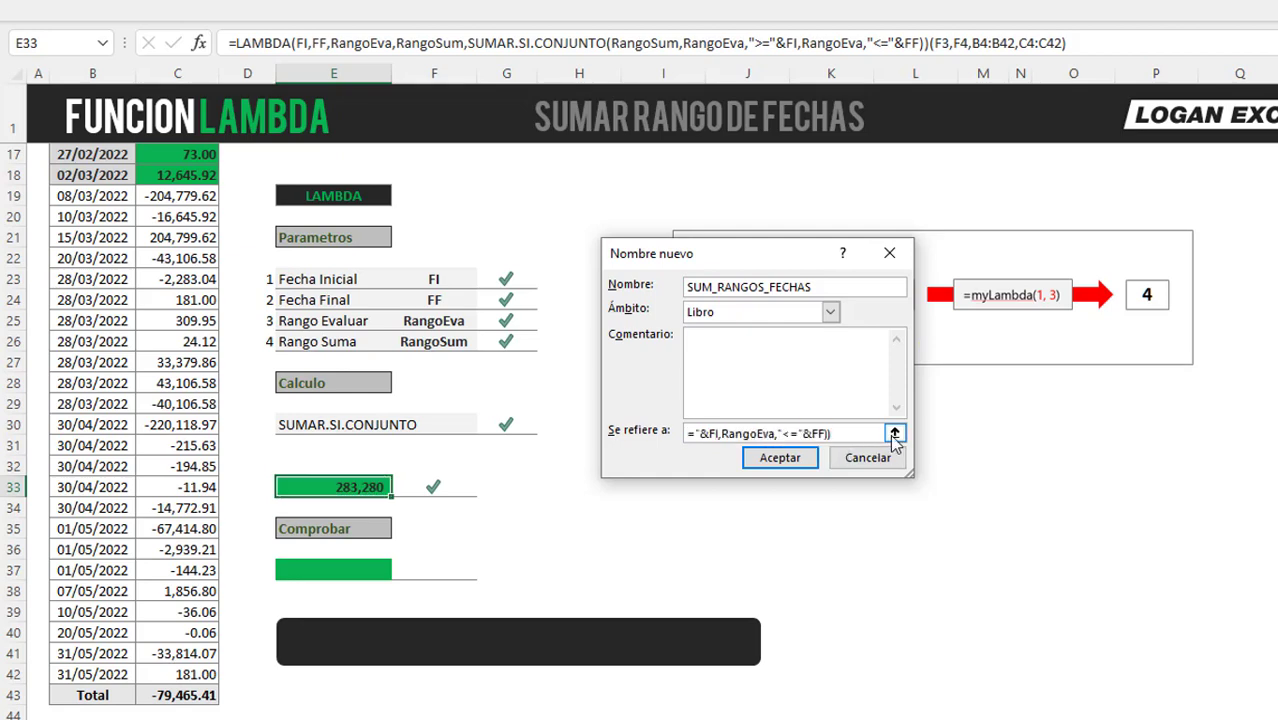
click(894, 433)
drag(907, 301, 1163, 301)
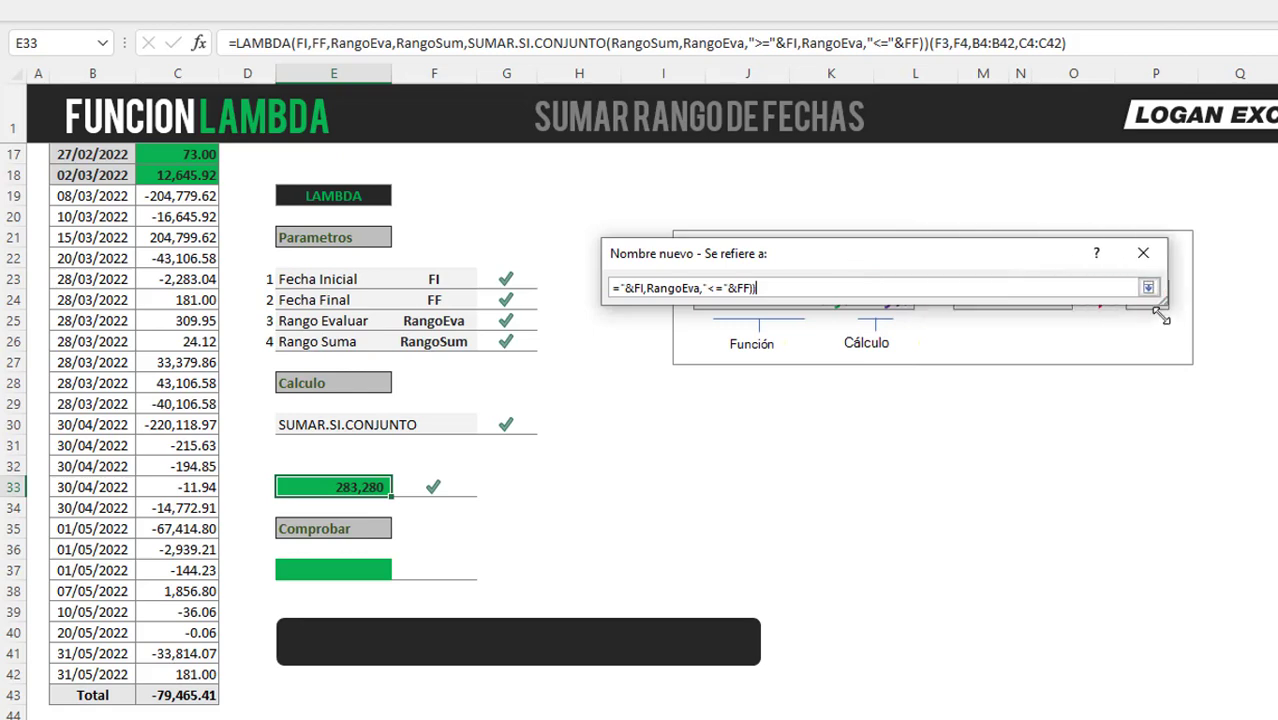
key(ctrl+a)
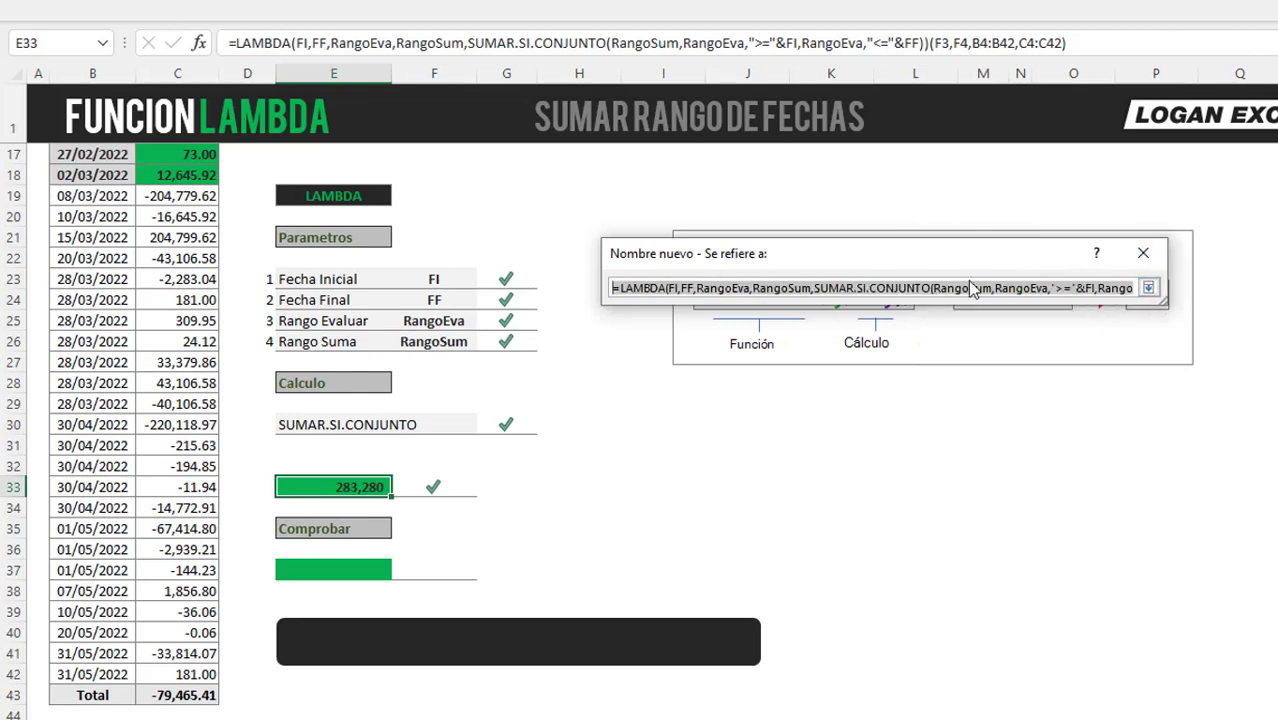
click(1148, 288)
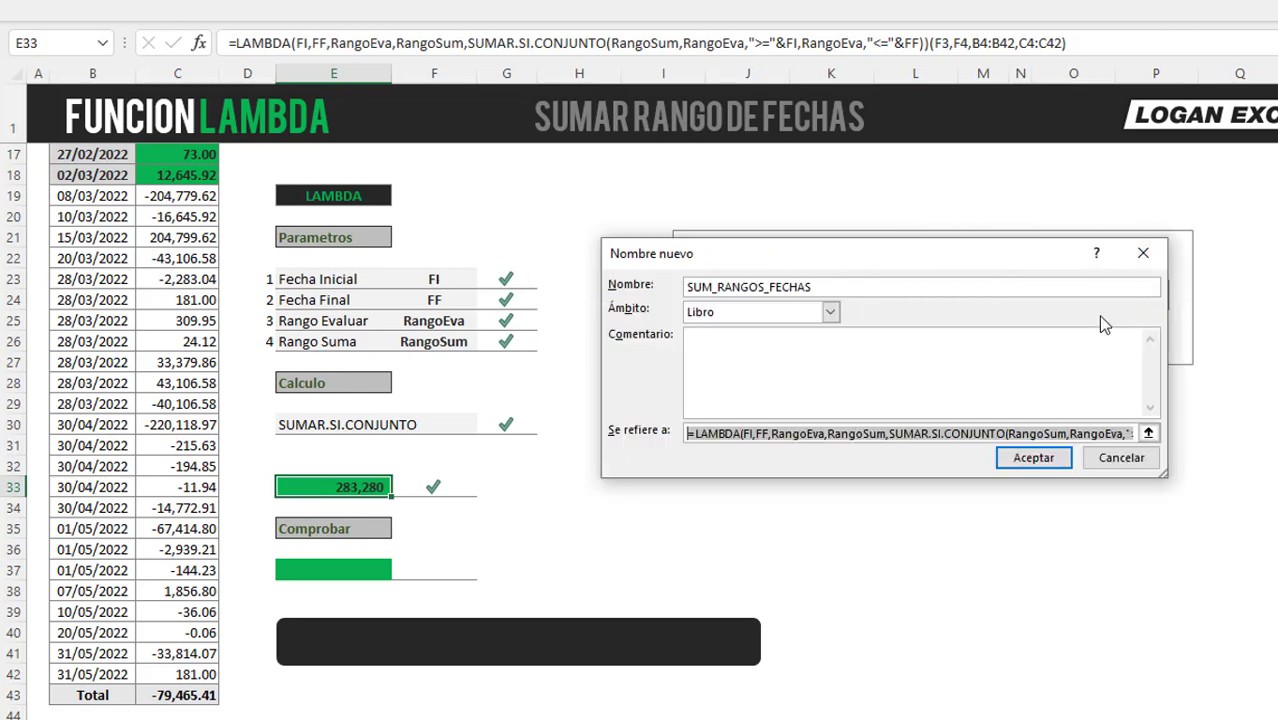
click(1046, 465)
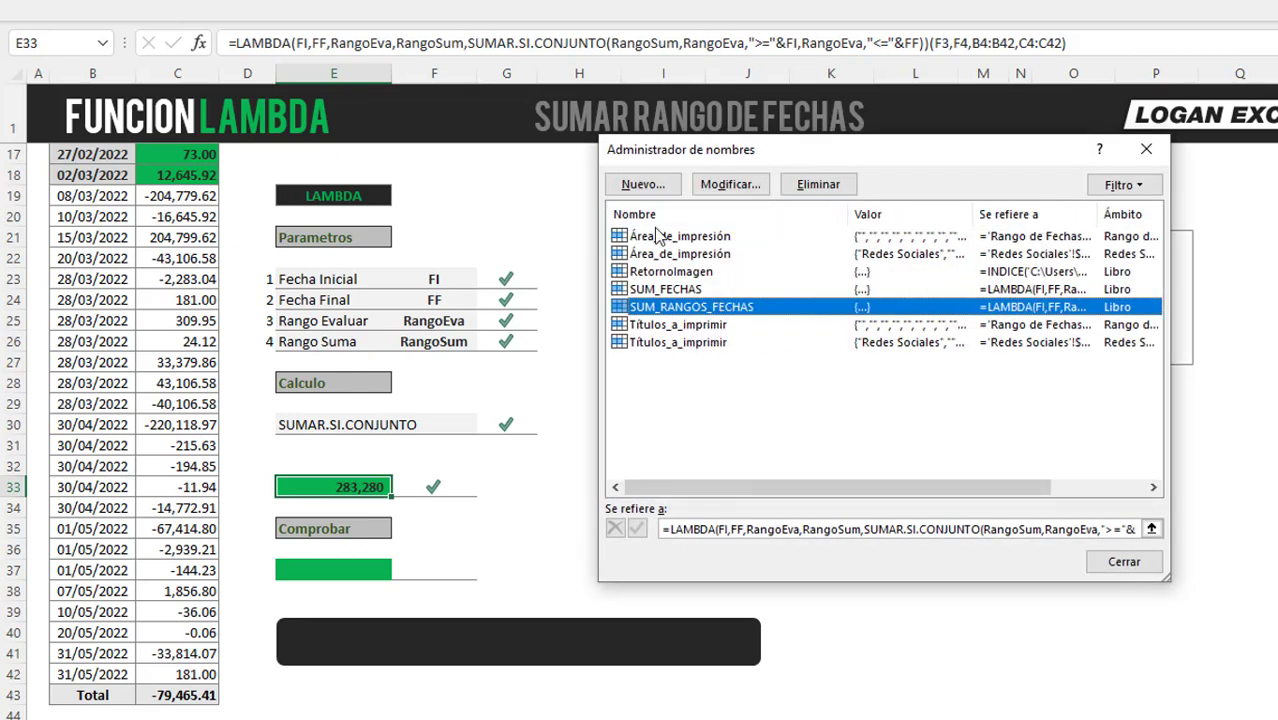
click(1120, 563)
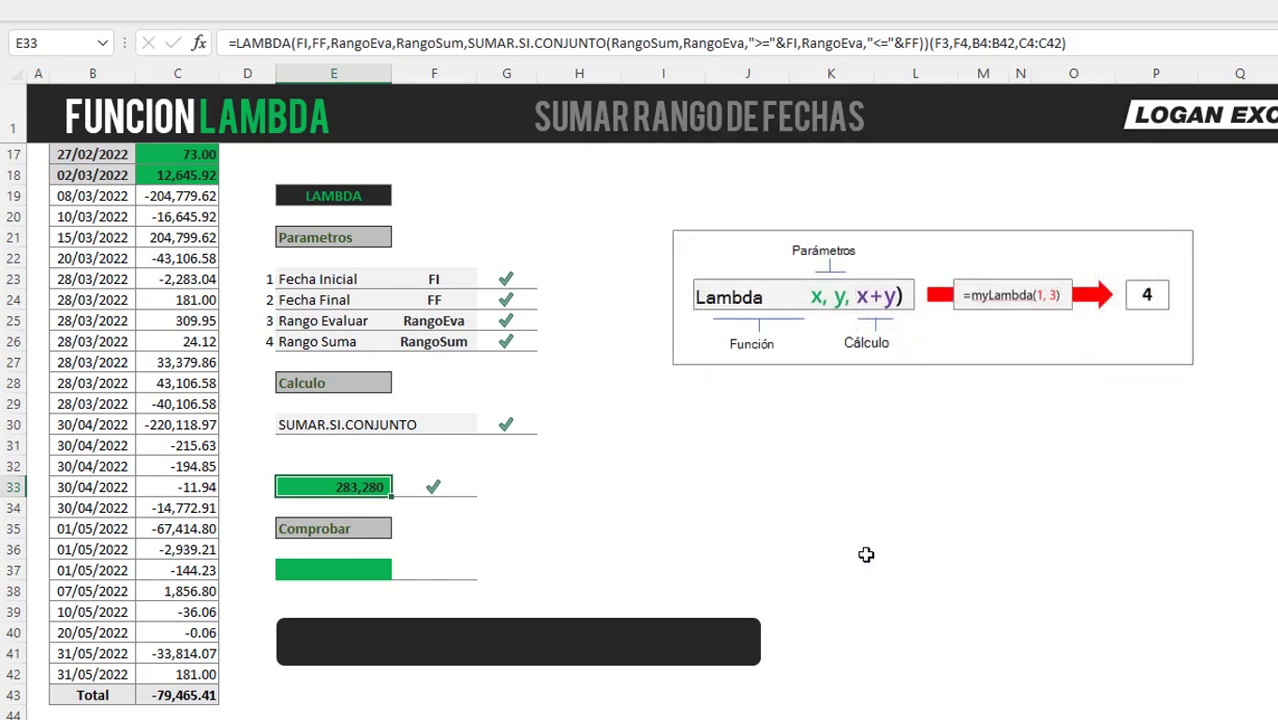
- In E37, start =SUM_RANGOS_FECHAS( with the start date F3 as the first argument
click(390, 566)
scroll(393, 566, down, 1)
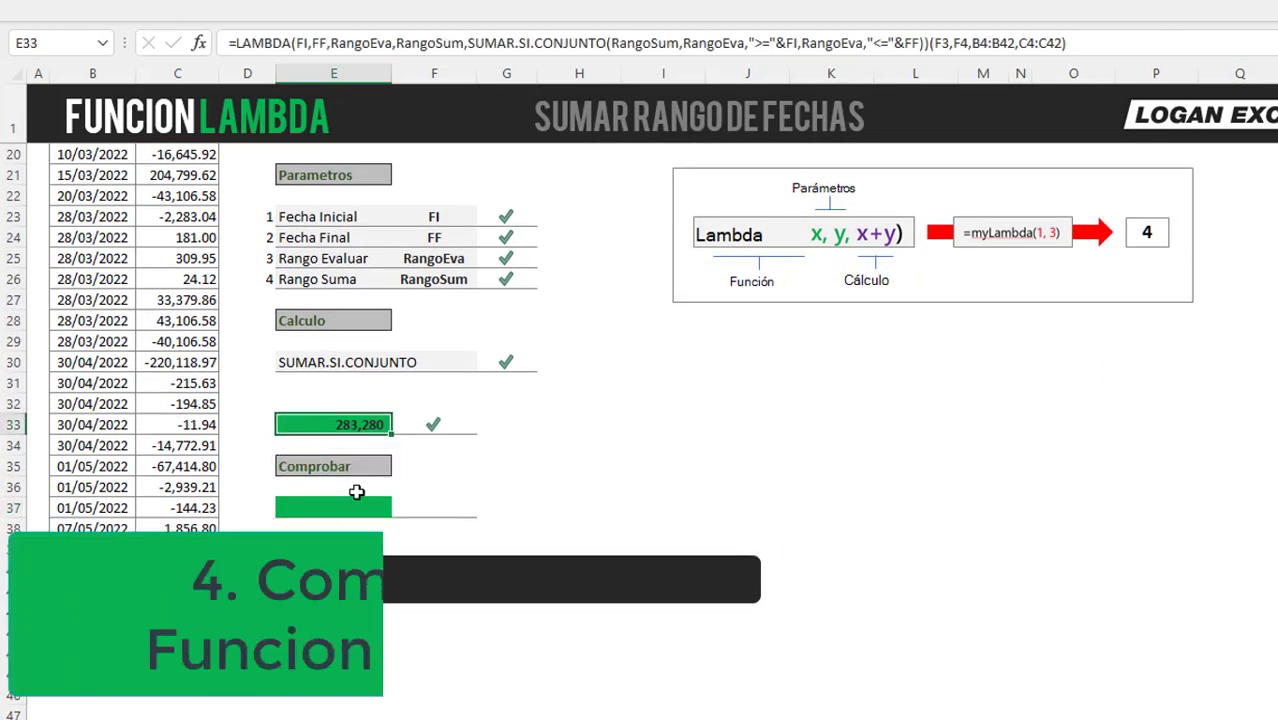
scroll(358, 495, down, 1)
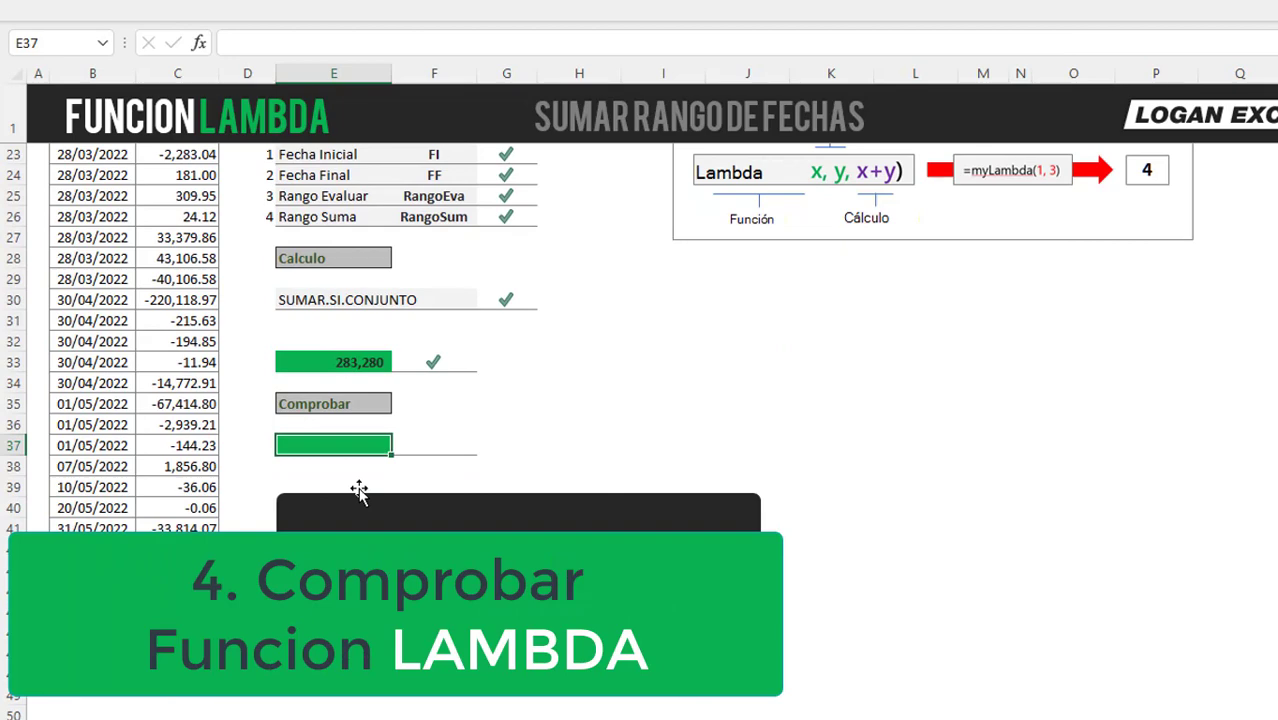
text(=S)
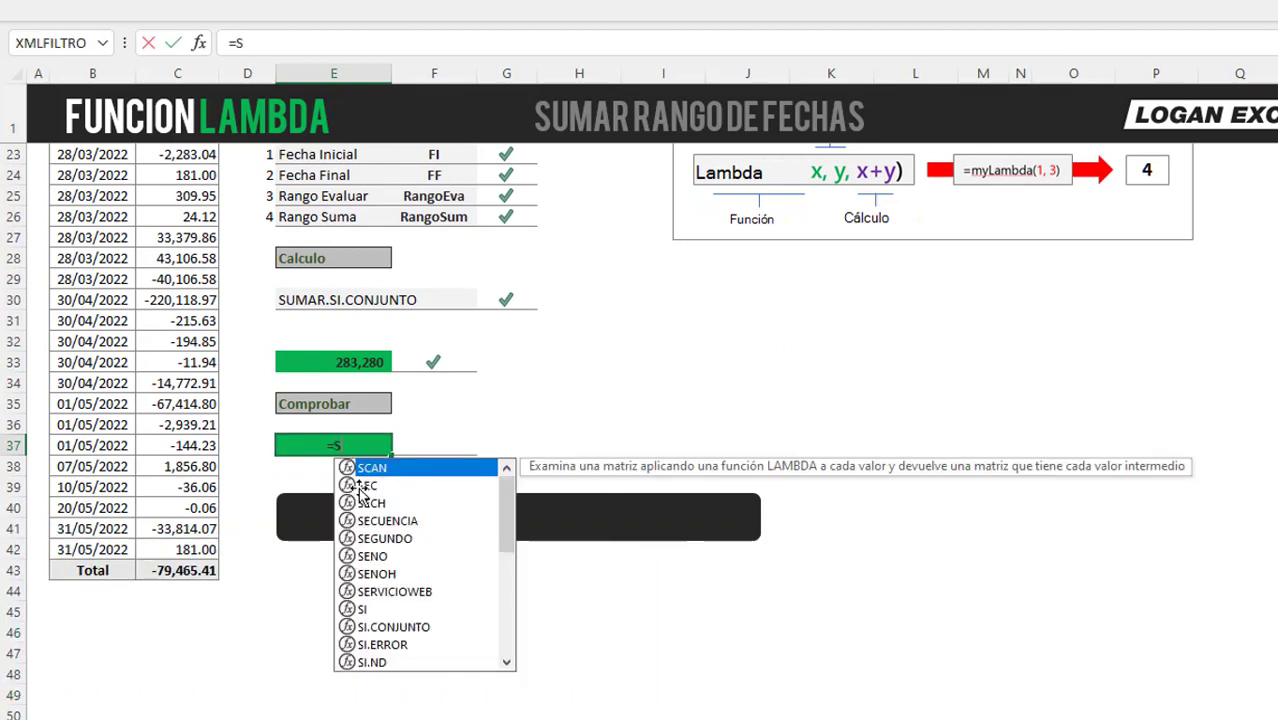
text(UM)
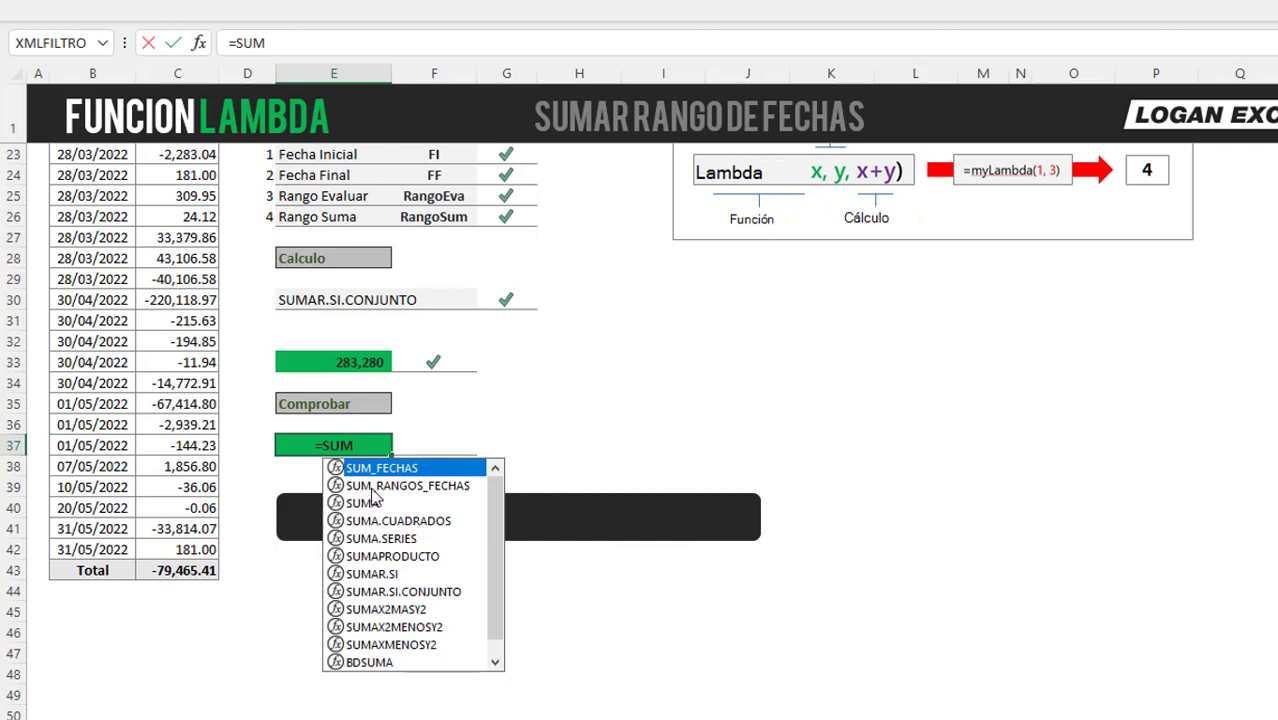
double_click(390, 486)
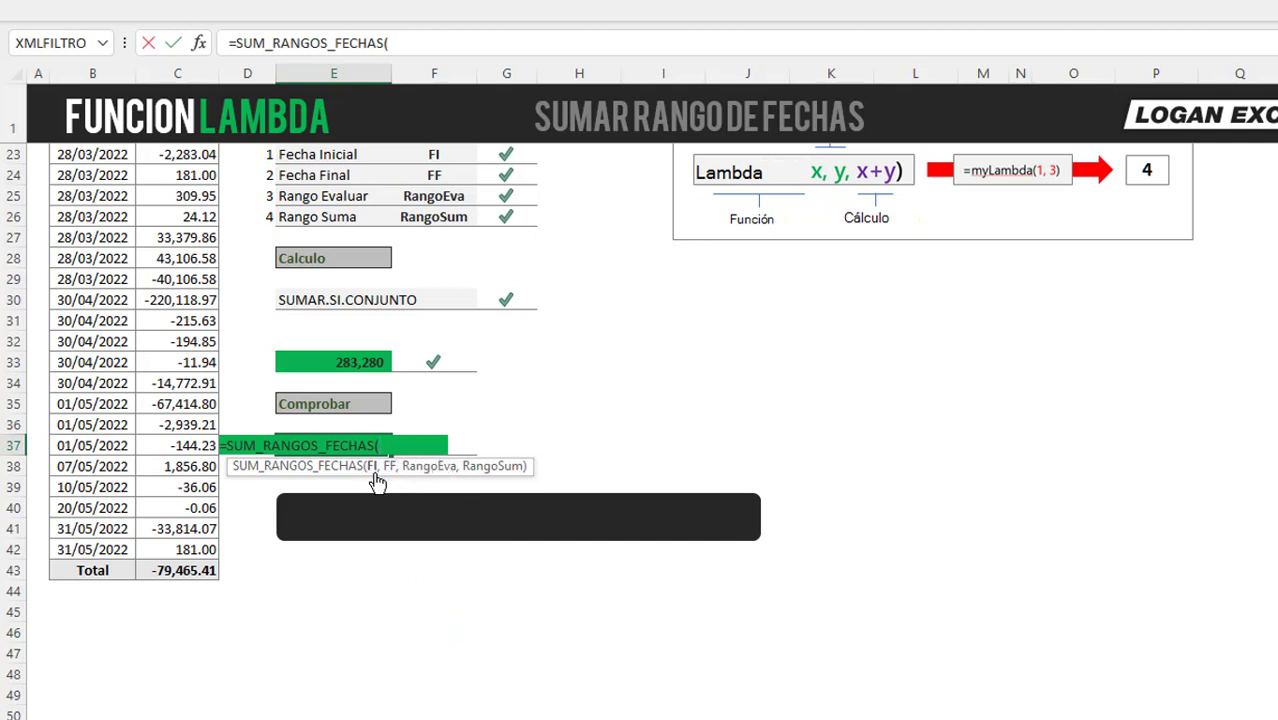
scroll(372, 478, up, 5)
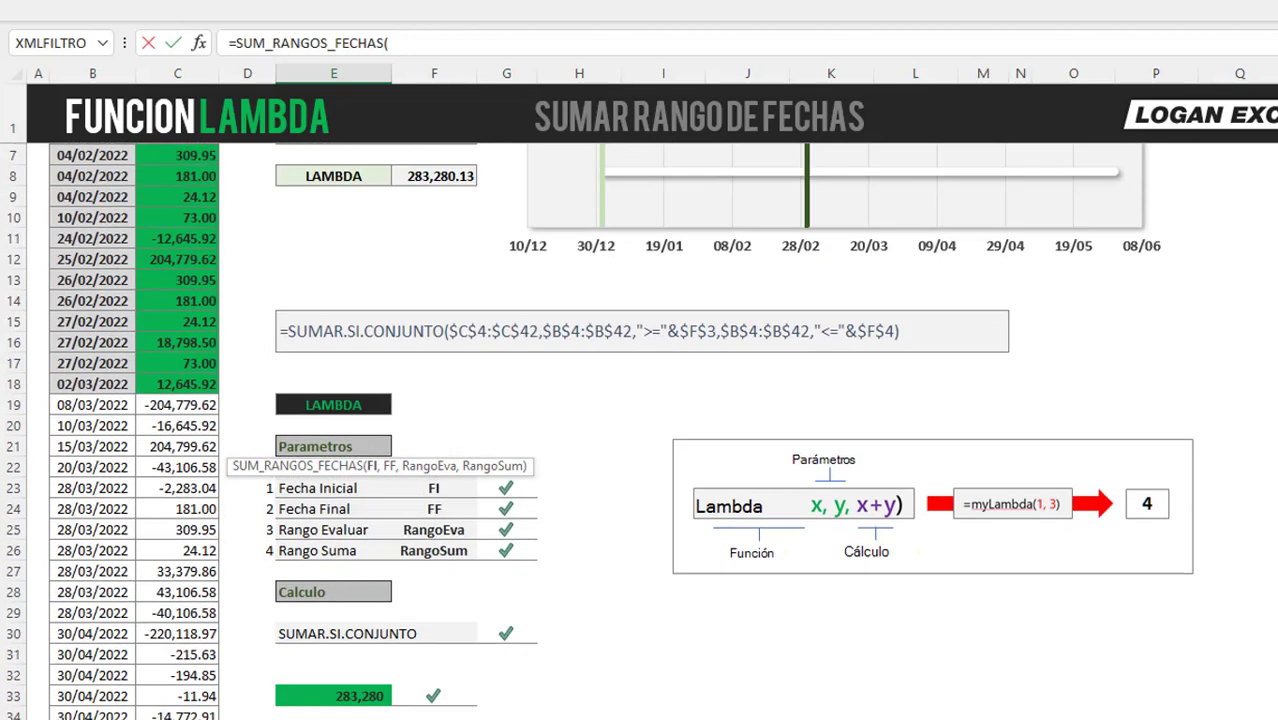
scroll(599, 158, up, 2)
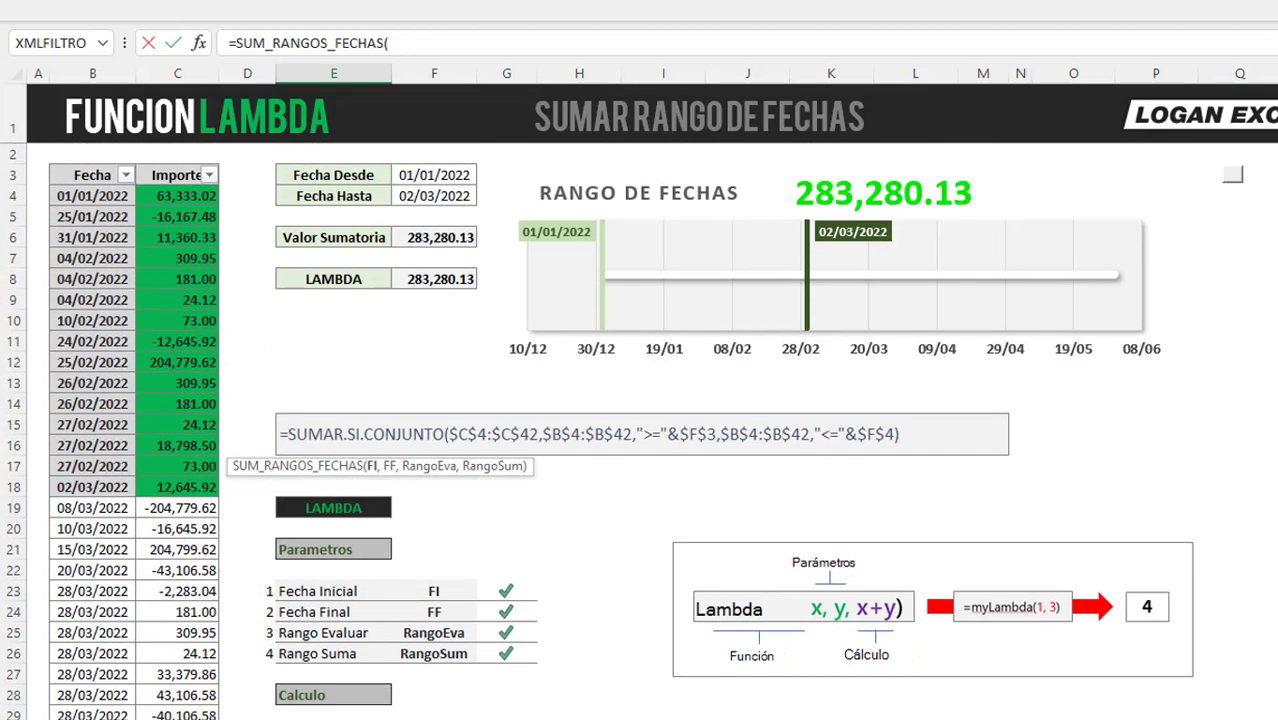
click(440, 176)
text(,)
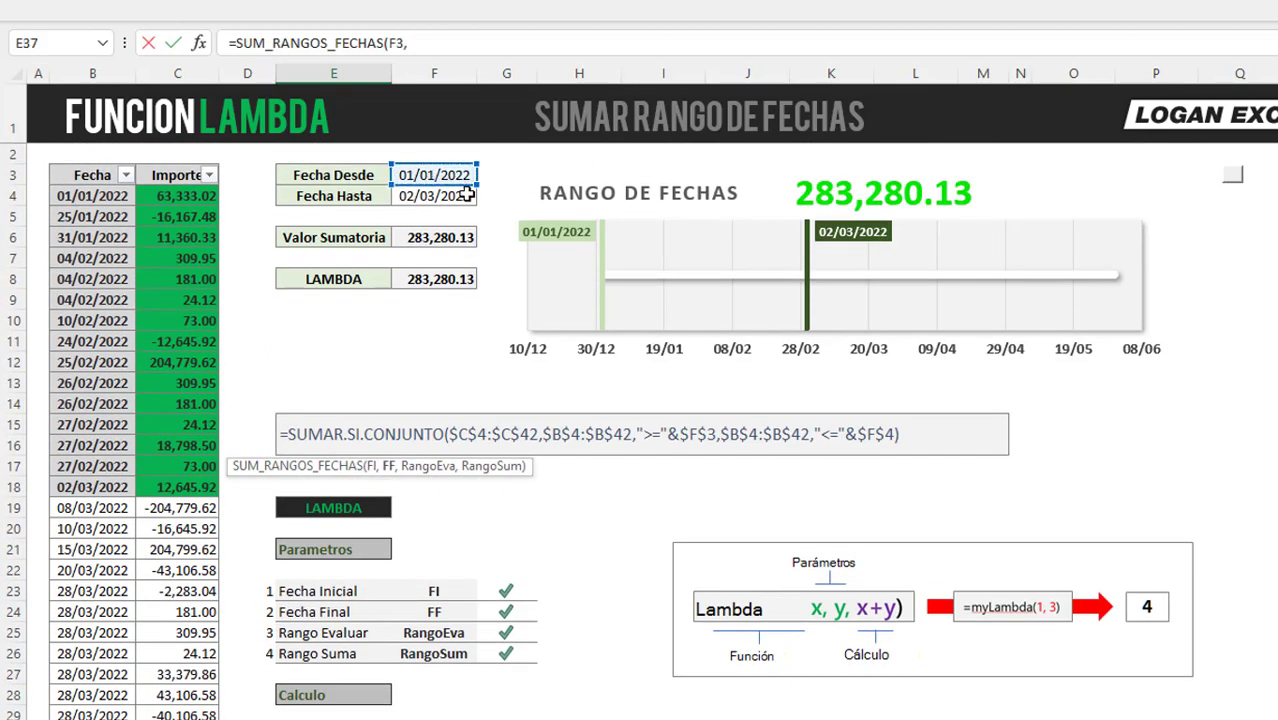
- Add the Fecha Hasta cell F4 as the end date argument
scroll(1090, 478, down, 3)
scroll(1090, 478, down, 5)
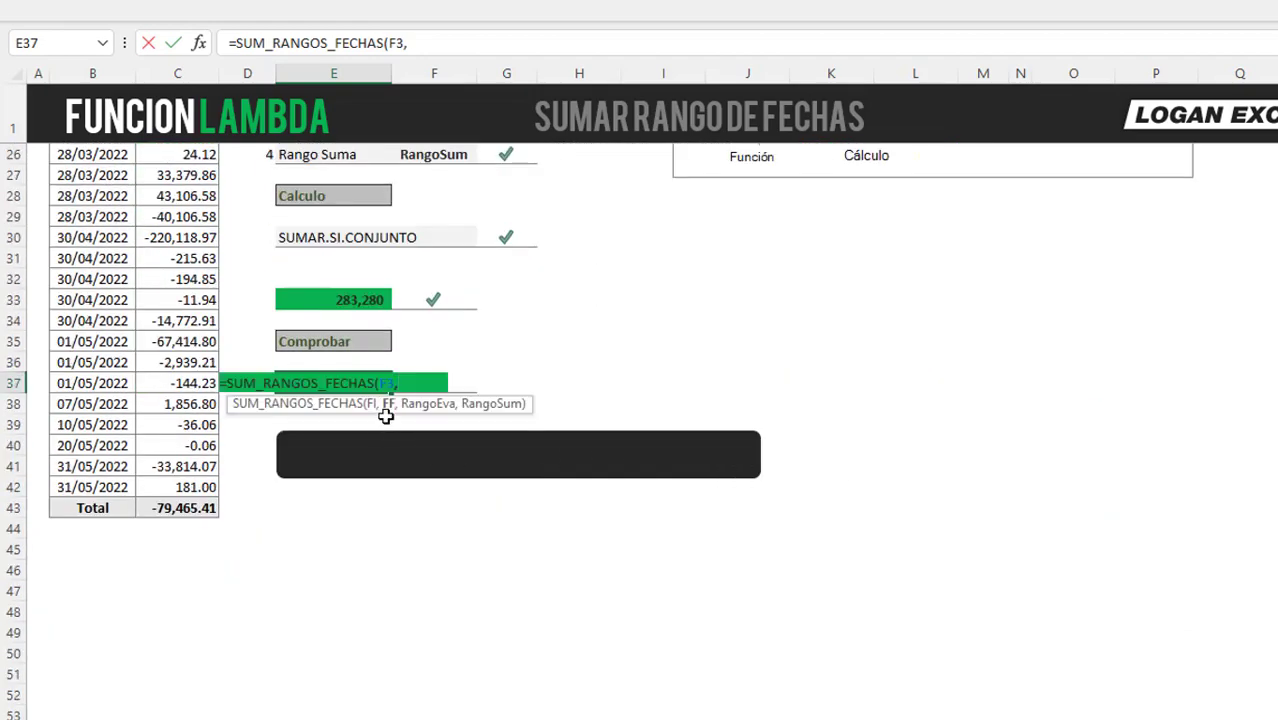
scroll(388, 416, up, 1)
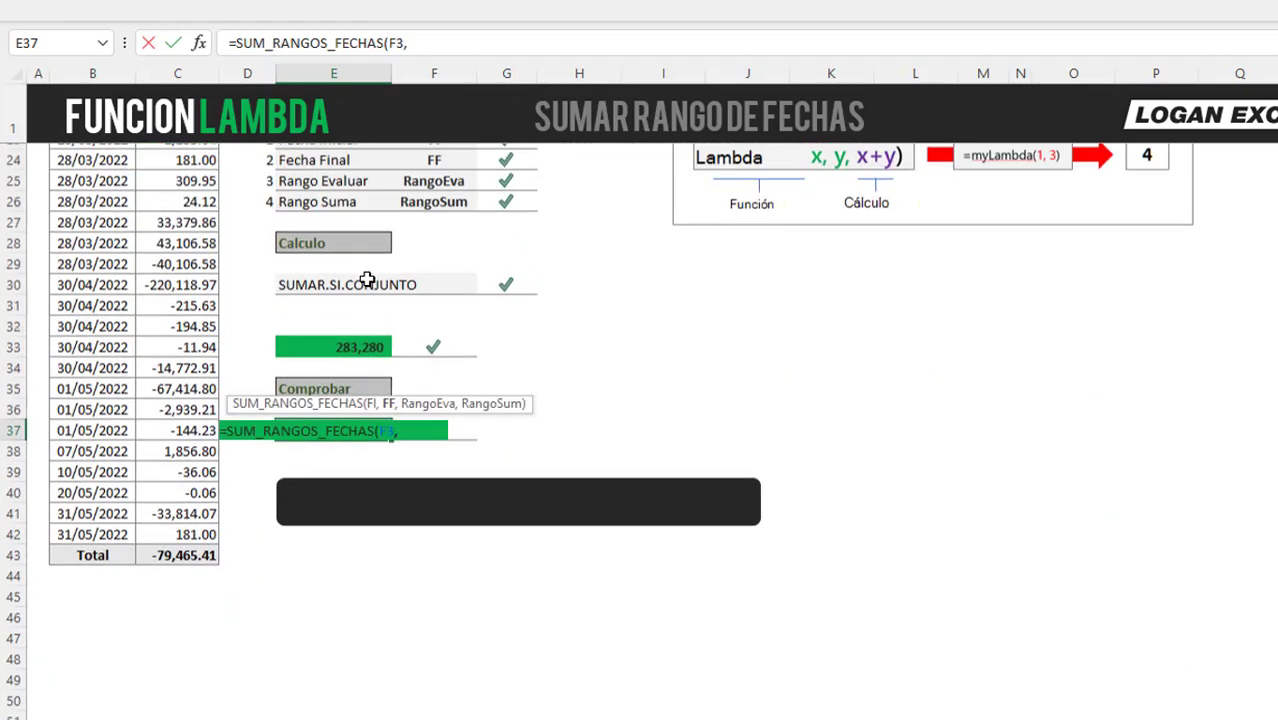
scroll(416, 290, up, 6)
scroll(418, 261, up, 1)
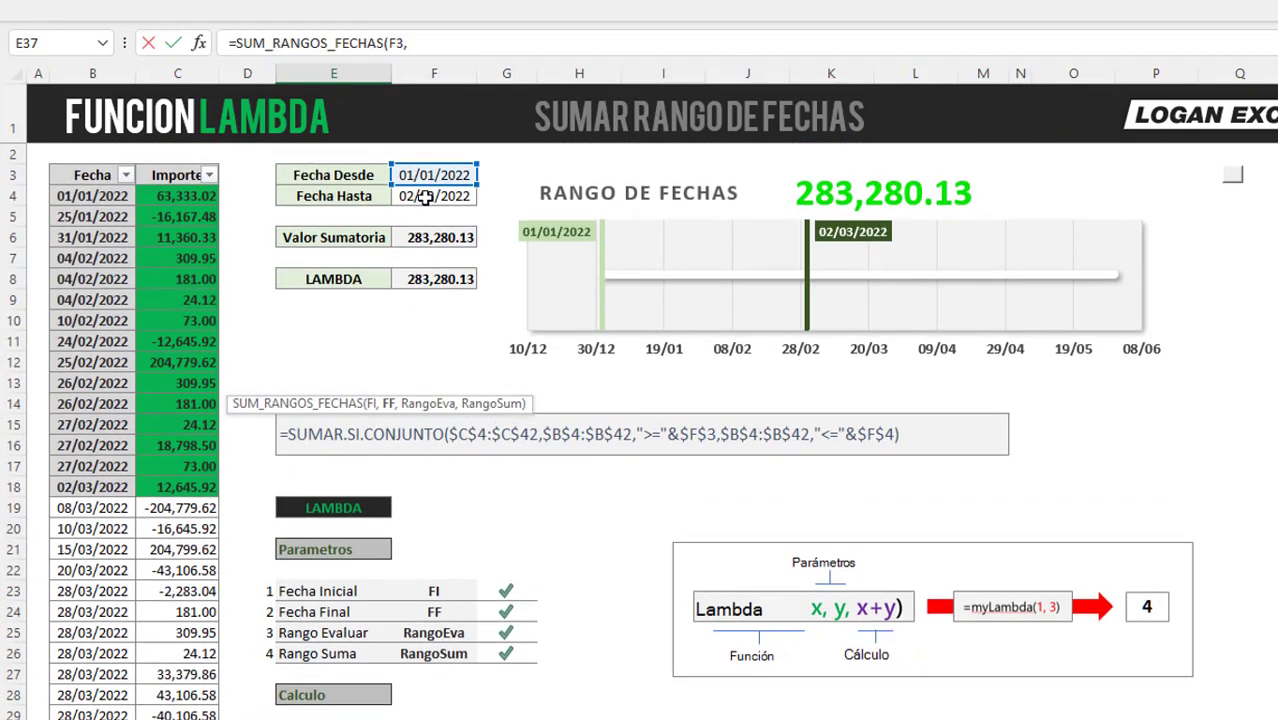
click(425, 197)
text(,)
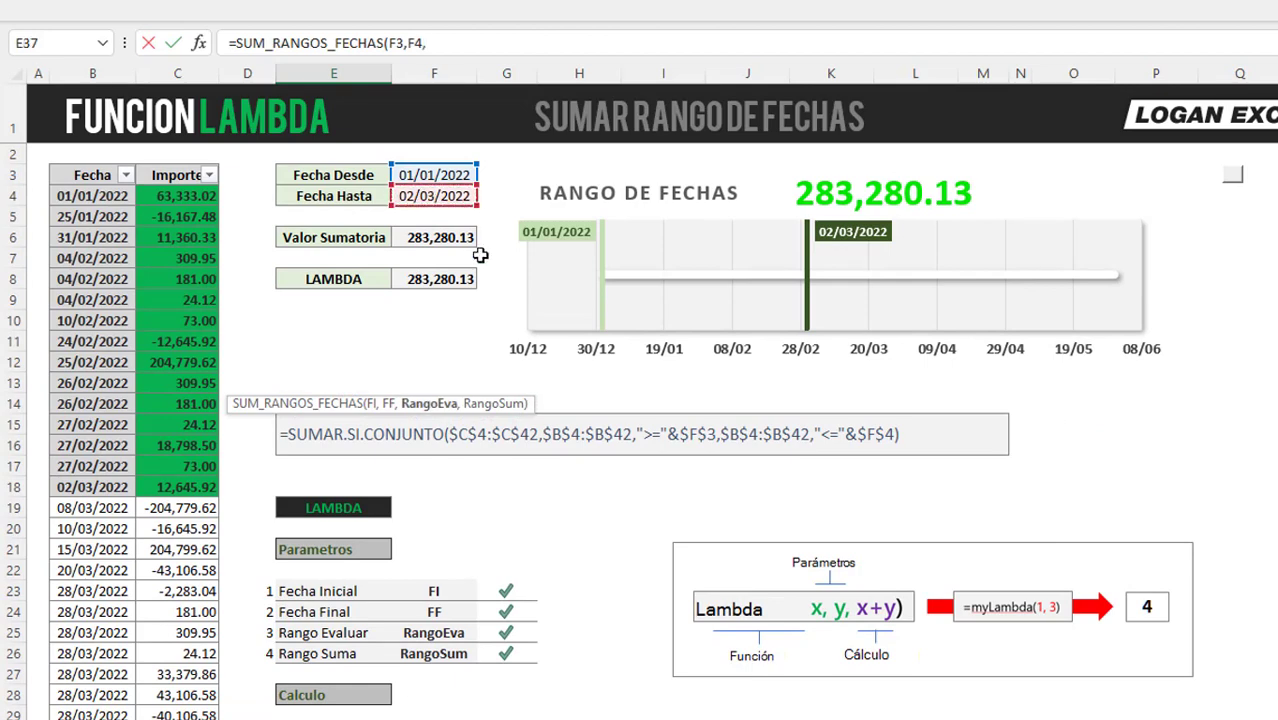
- Add the Fecha column range B4:B42 as the dates argument, excluding the Total row
scroll(480, 256, down, 5)
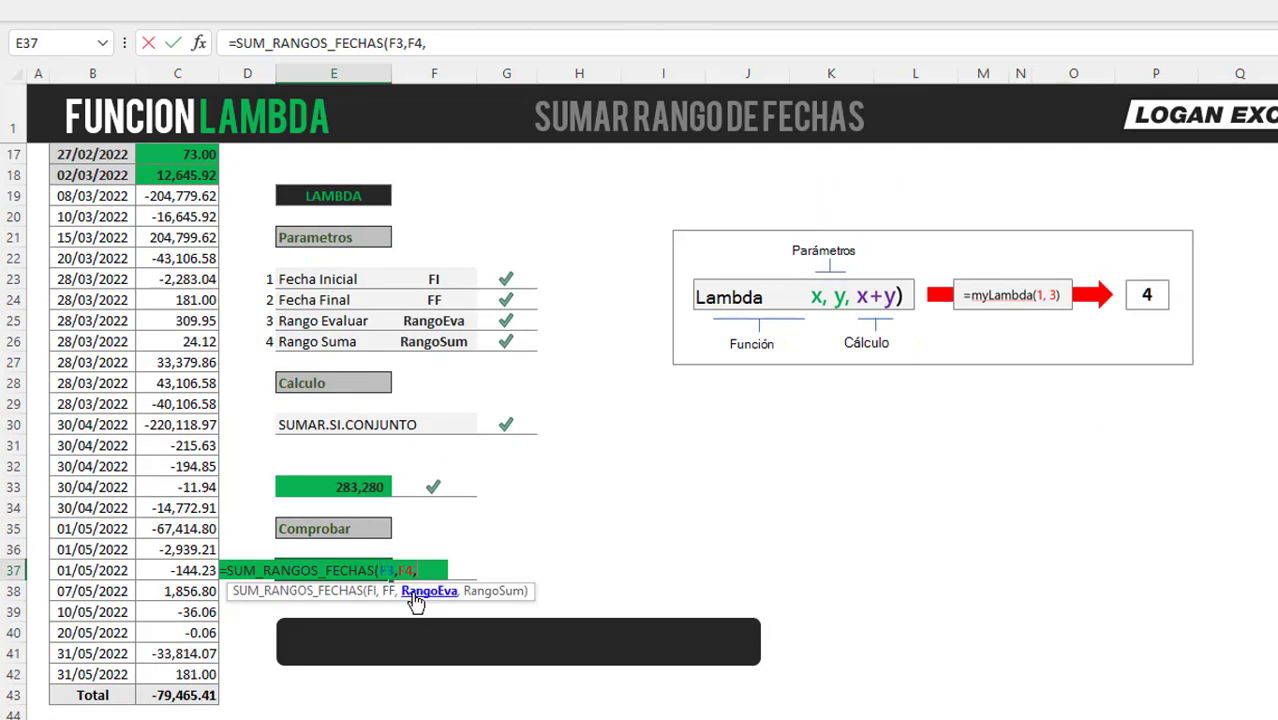
scroll(330, 500, up, 3)
scroll(200, 350, up, 1)
click(92, 279)
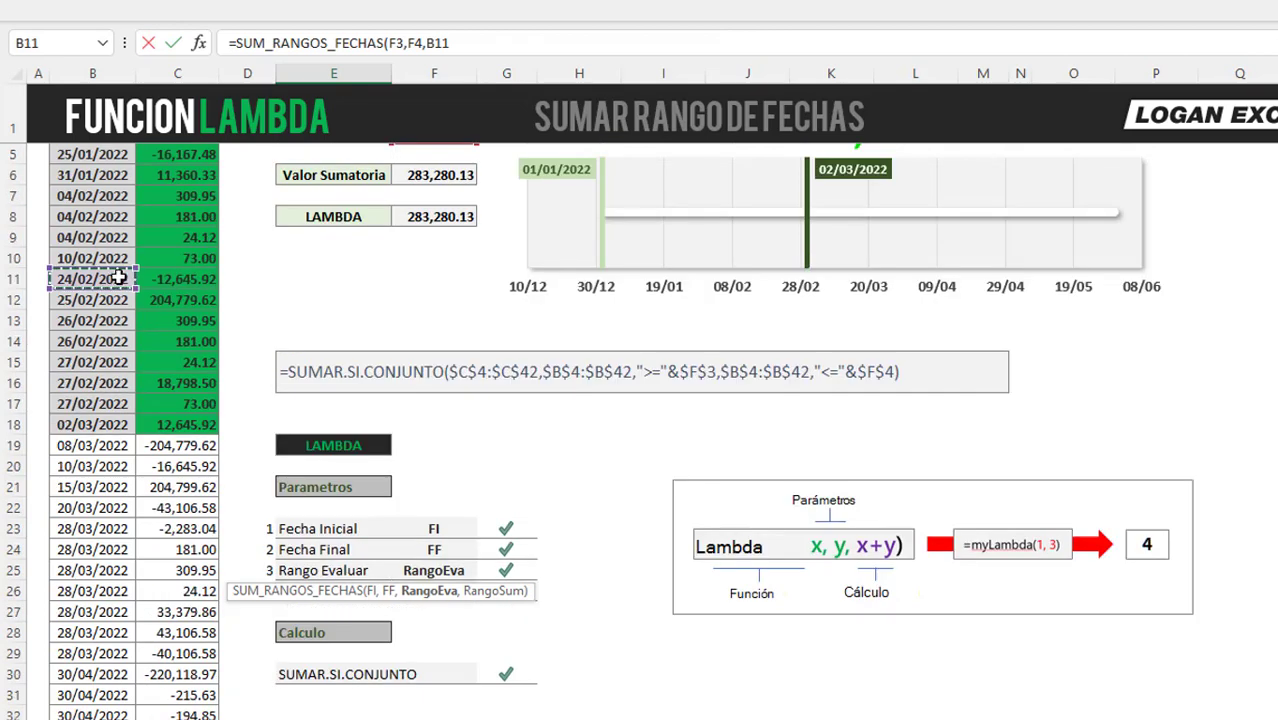
key(ctrl+Up)
key(Down)
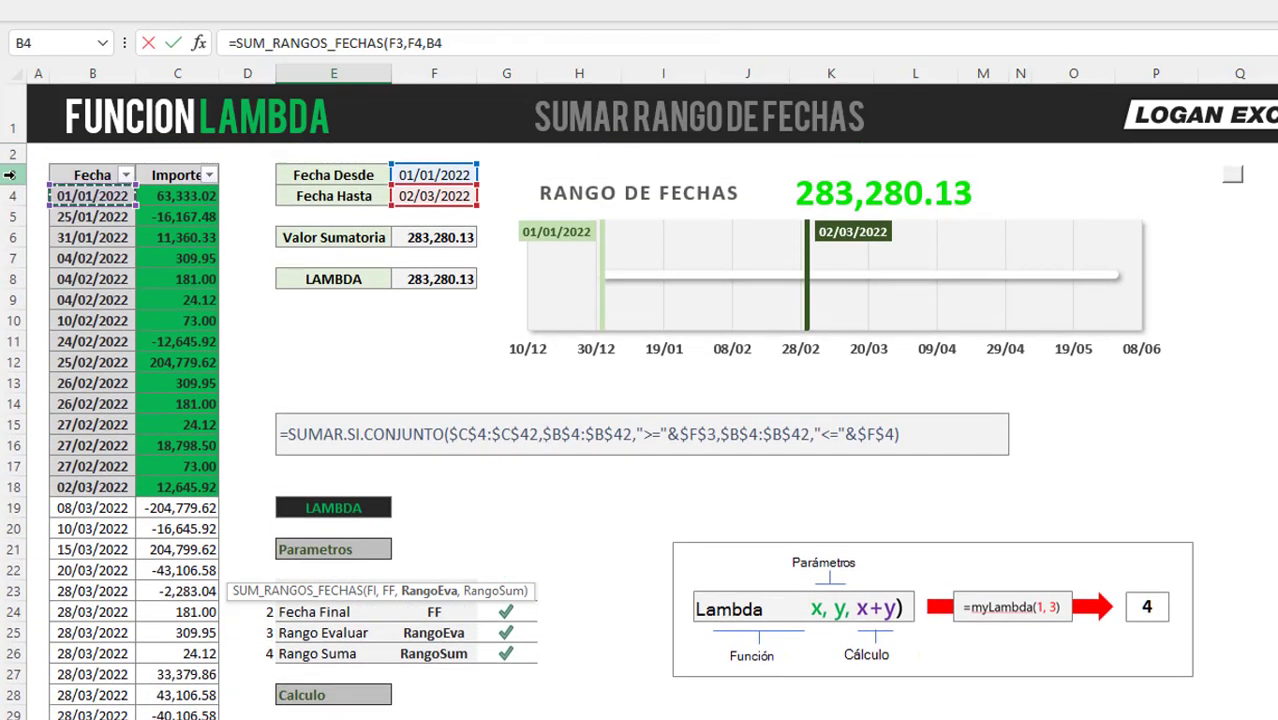
key(ctrl+shift+Down)
key(shift+Up)
text(:B42,)
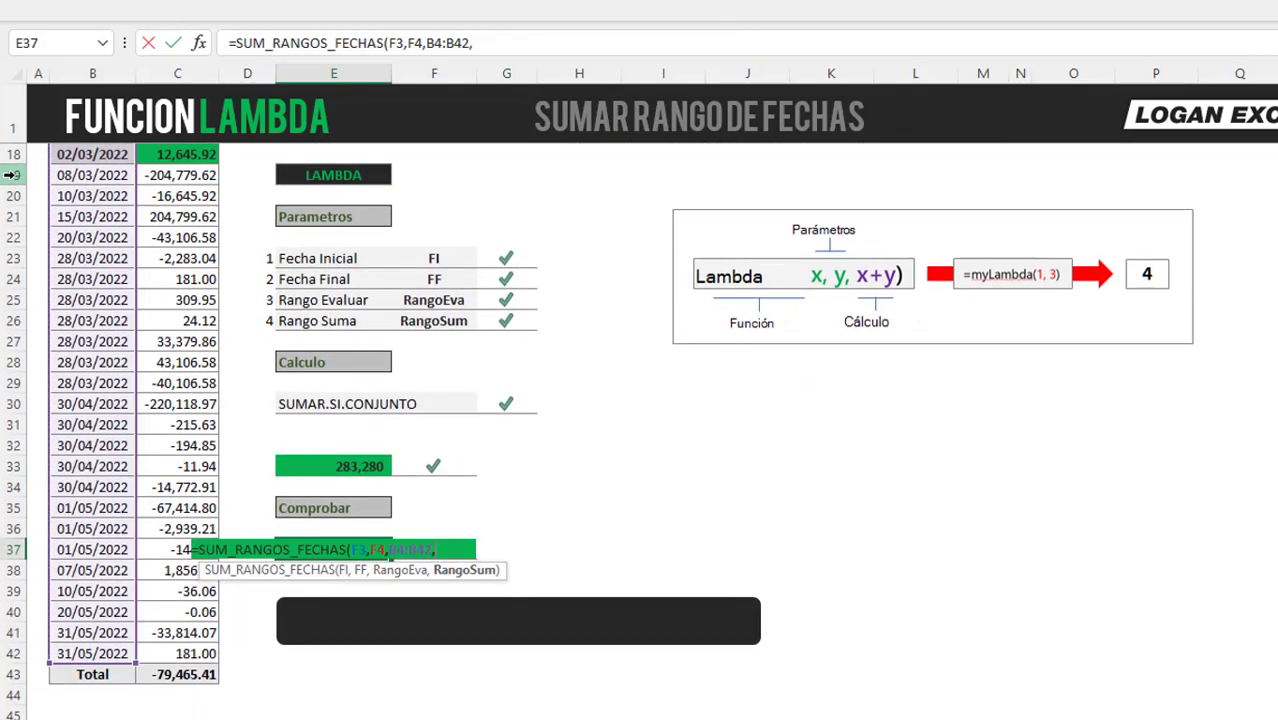
- Add the Importe range C4:C42 and confirm the formula, returning 283,280
click(202, 282)
key(ctrl+Up)
key(Down)
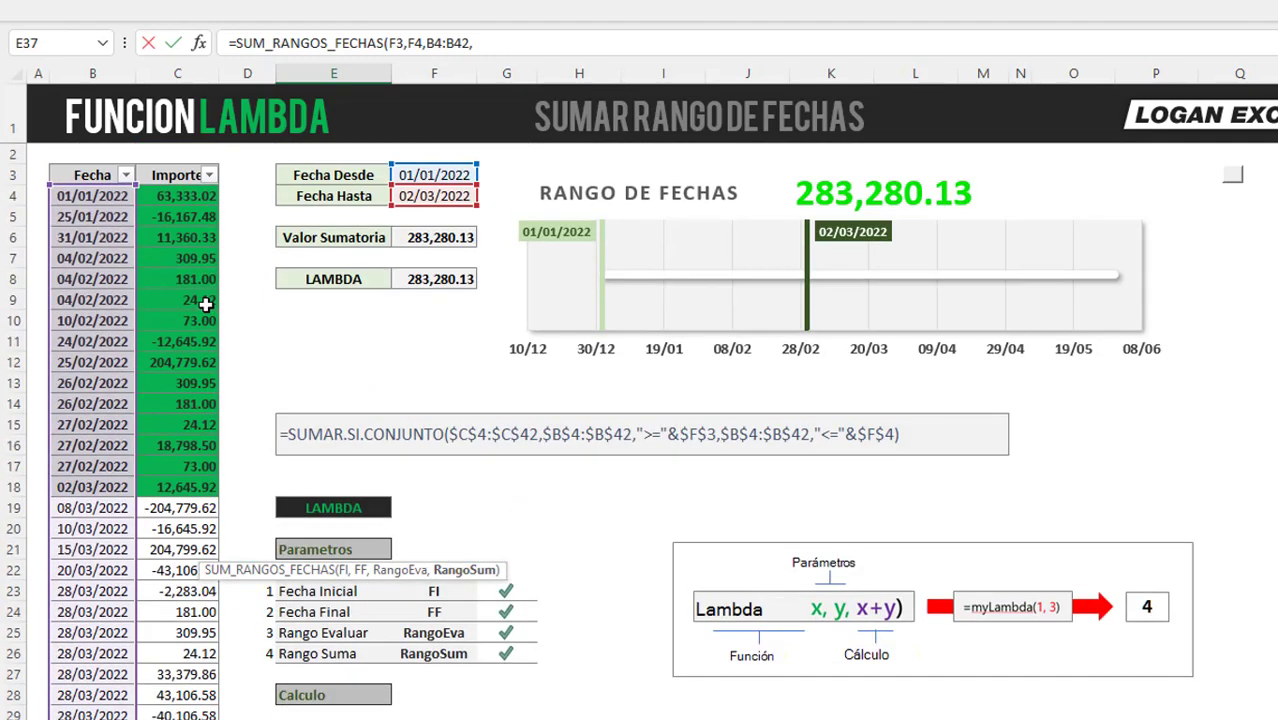
key(ctrl+shift+Down)
key(shift+Up)
key(ctrl+Return)
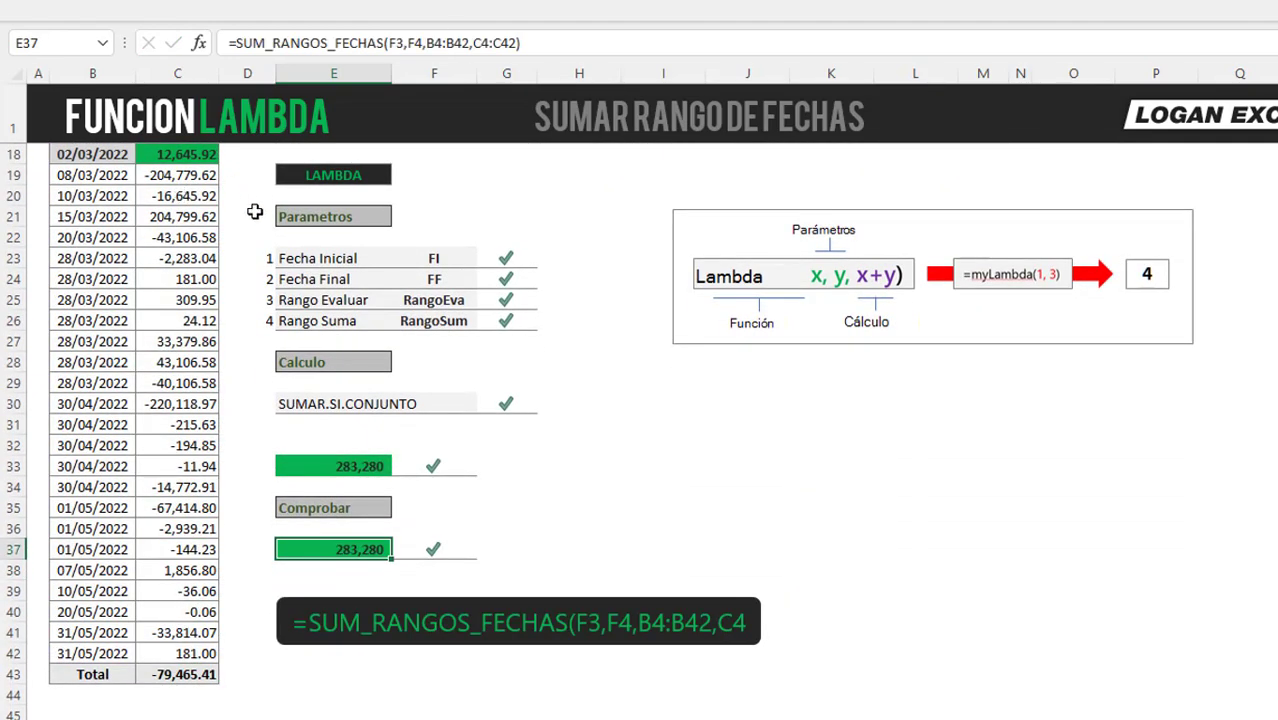
- Compare the SUMAR.SI.CONJUNTO formula in F6 with the SUM_RANGOS_FECHAS formula in E37
click(420, 552)
click(342, 551)
scroll(345, 430, up, 5)
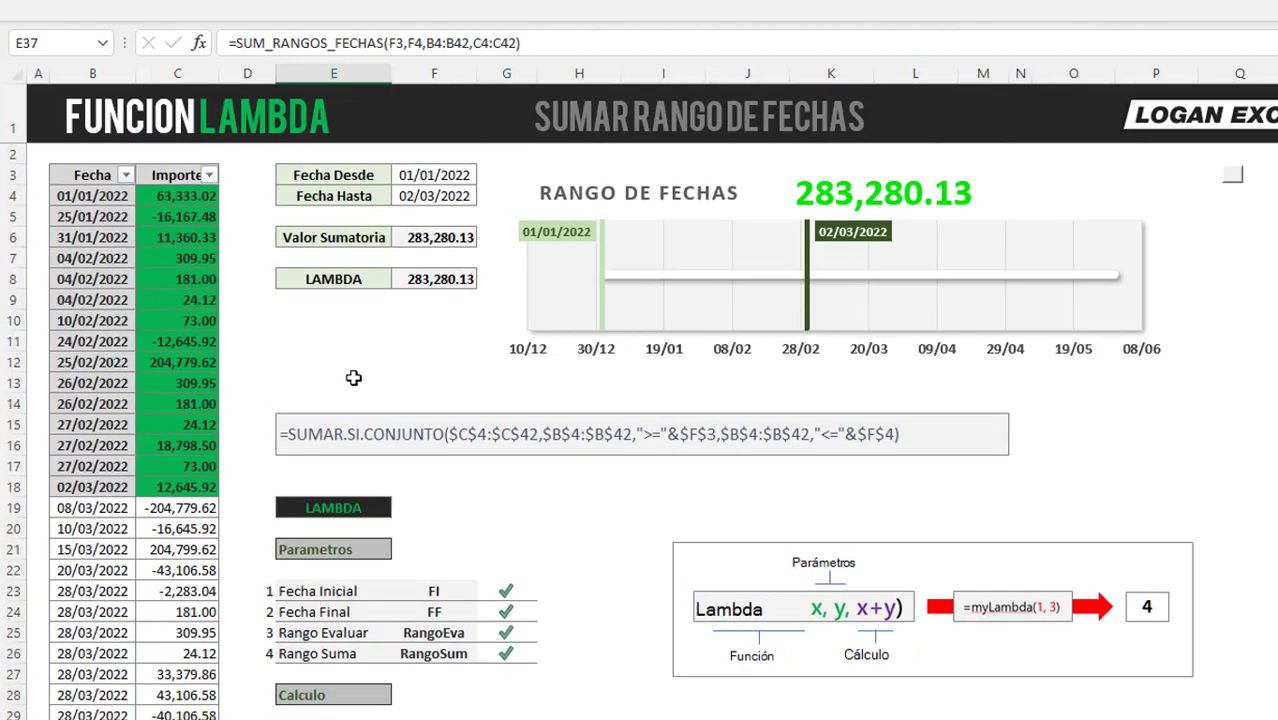
click(428, 240)
scroll(358, 531, down, 5)
click(358, 570)
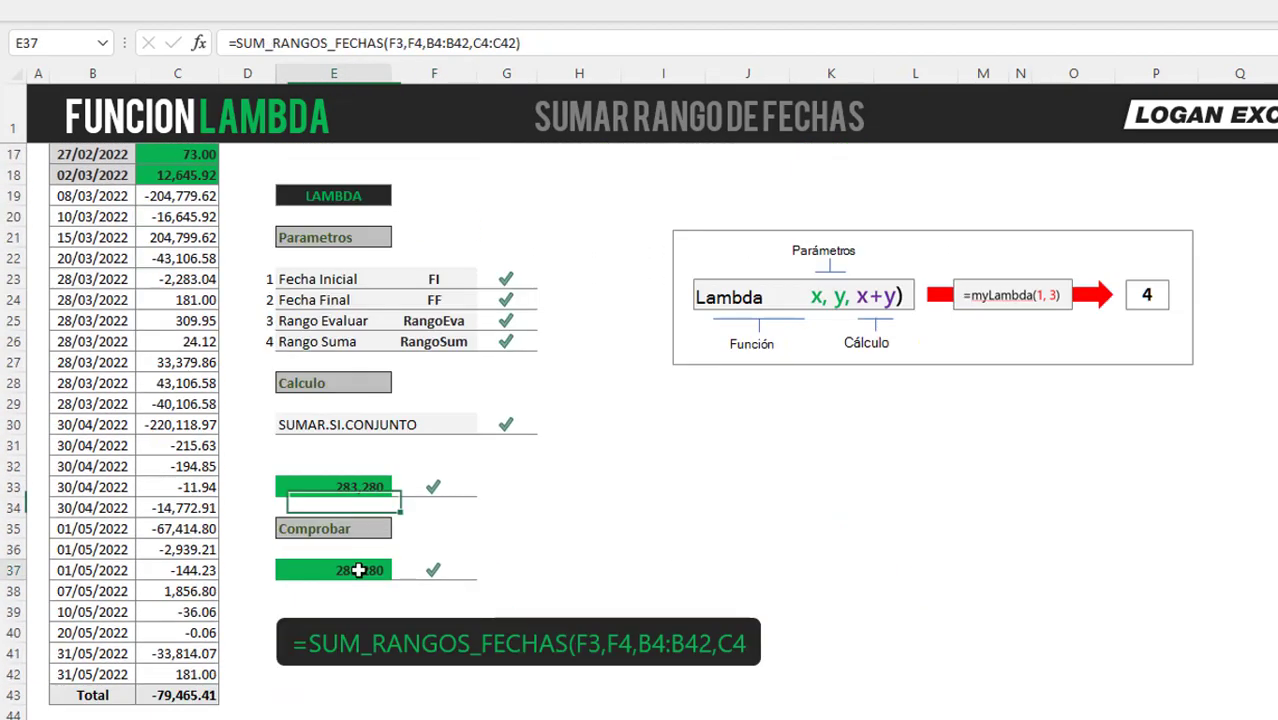
scroll(400, 500, down, 2)
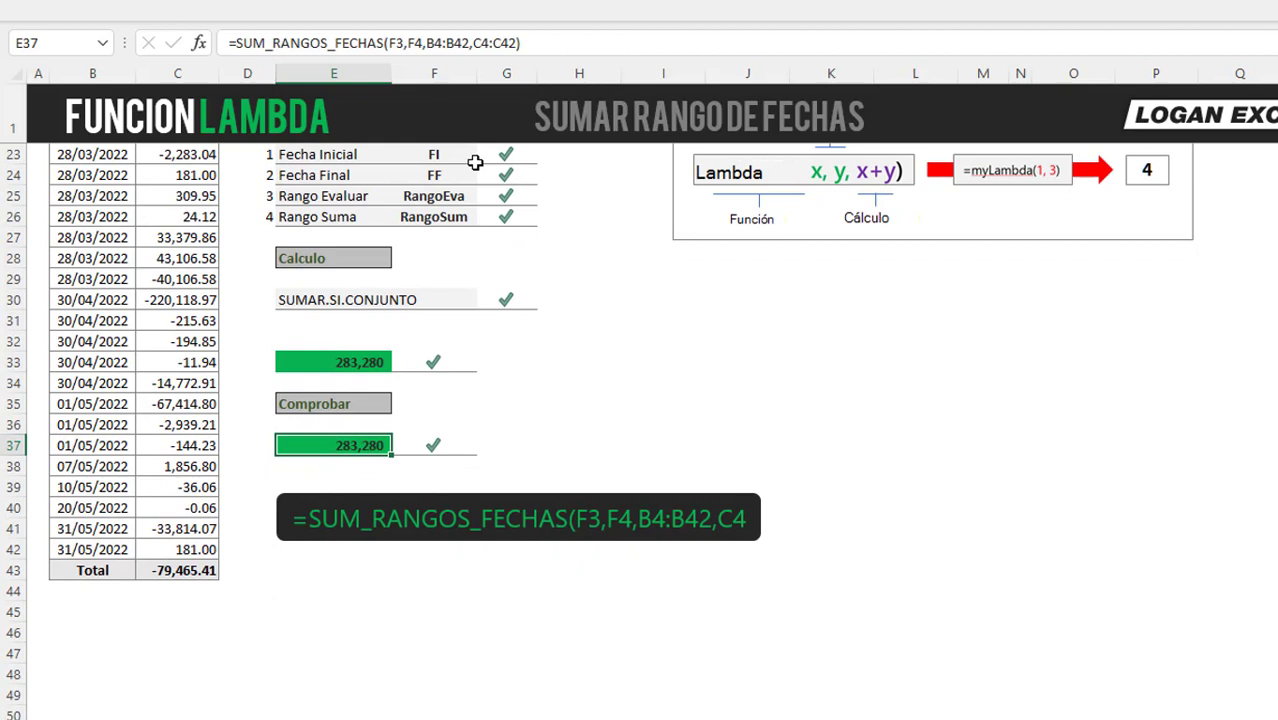
- Widen the dark caption box to show the full =SUM_RANGOS_FECHAS(F3,F4,B4:B42,C4:C42) formula
click(748, 492)
drag(762, 518, 892, 518)
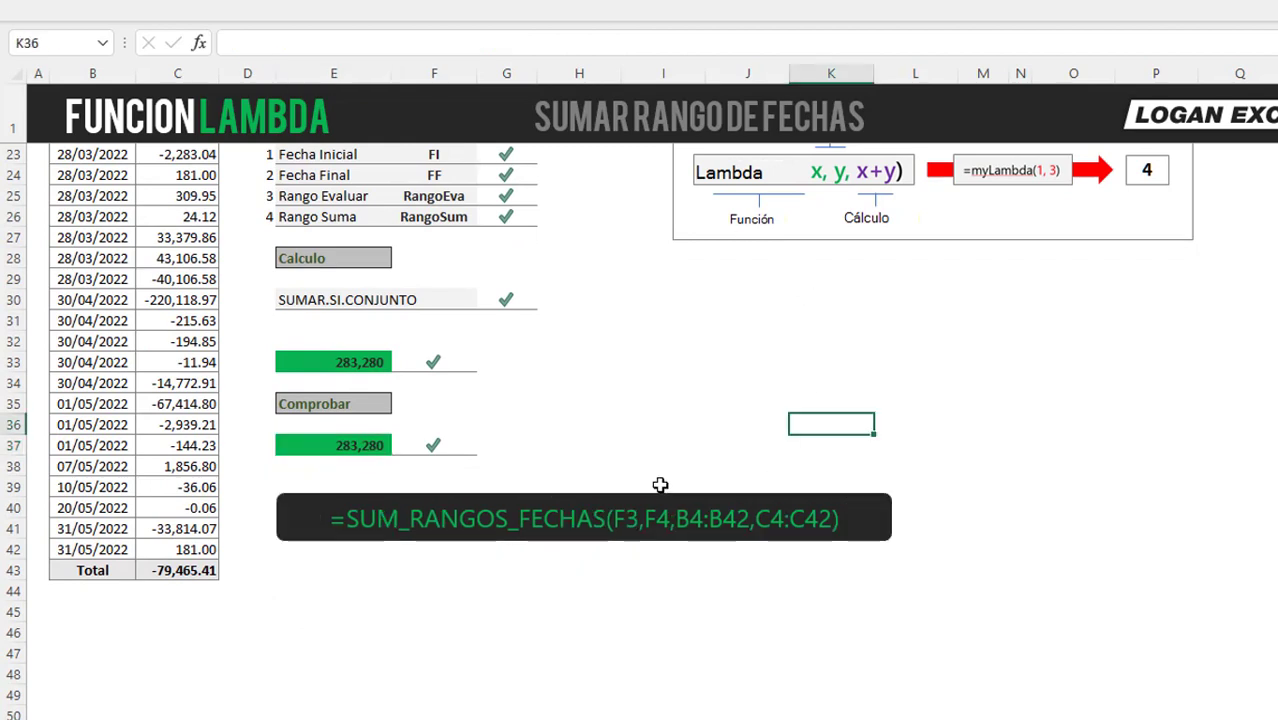
click(365, 443)
scroll(362, 438, up, 2)
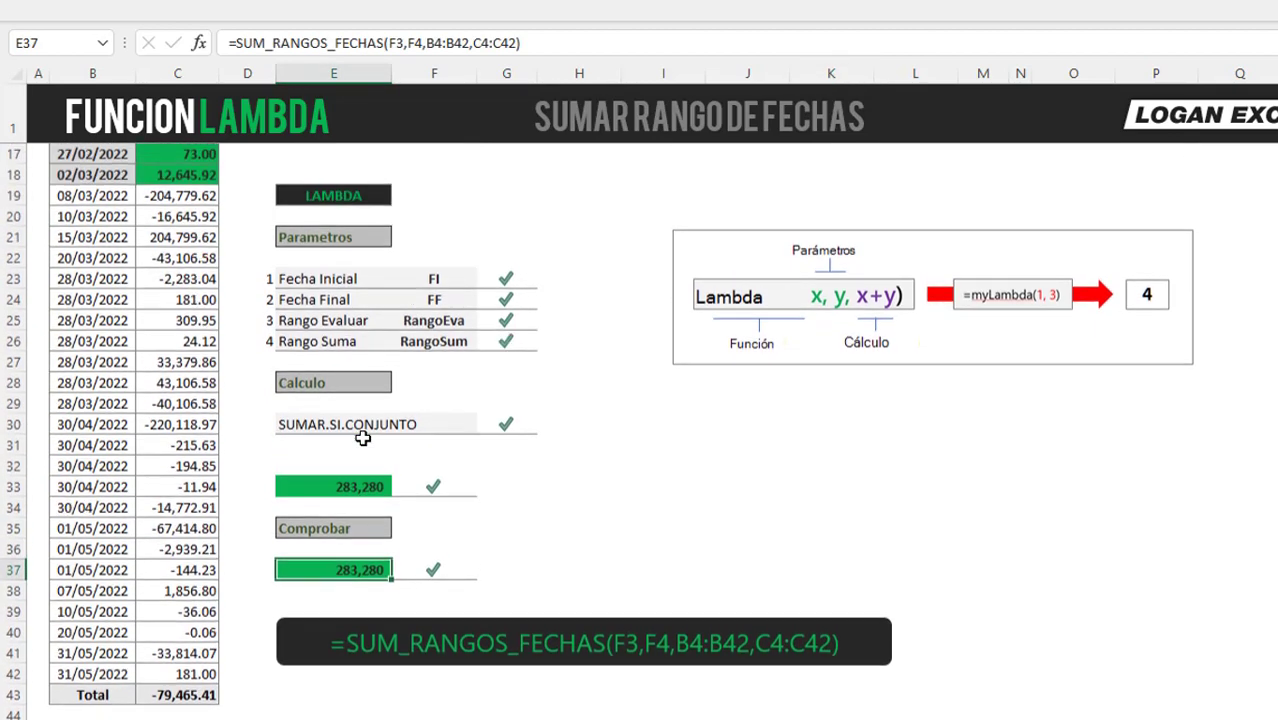
scroll(362, 438, up, 5)
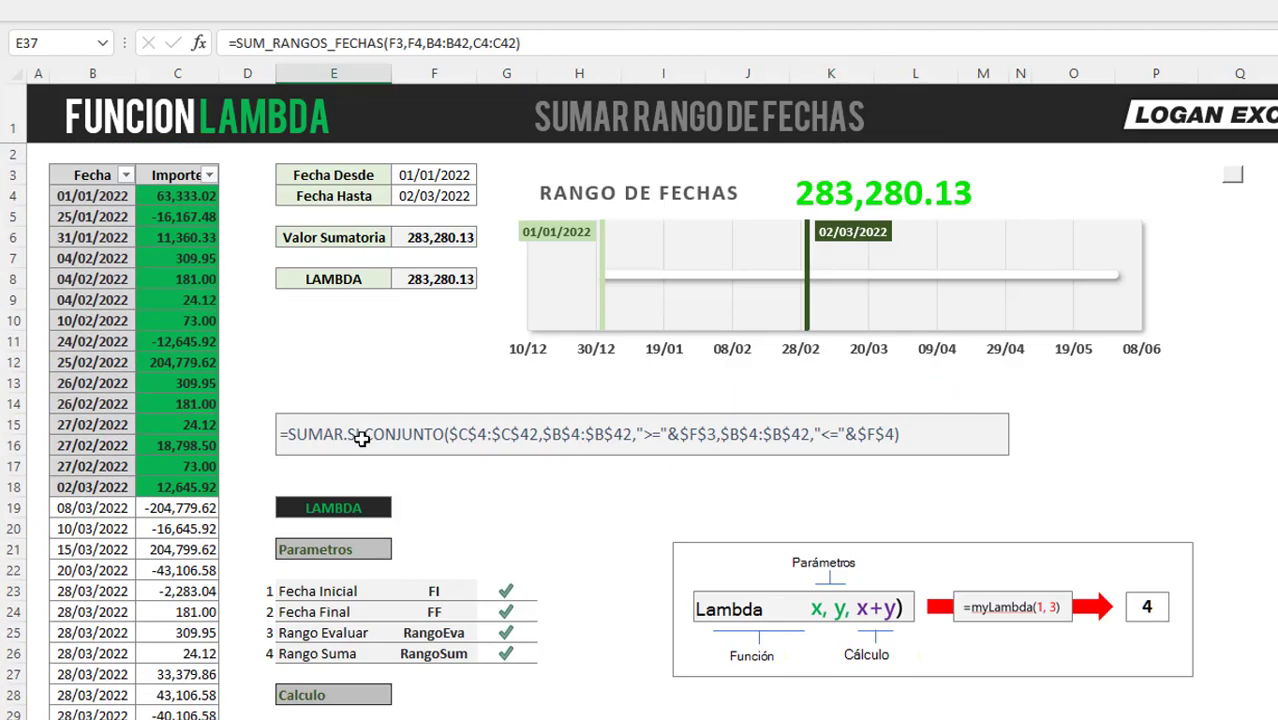
scroll(362, 438, down, 4)
- Inspect the inline LAMBDA formula in E33 and leave it unchanged
click(333, 549)
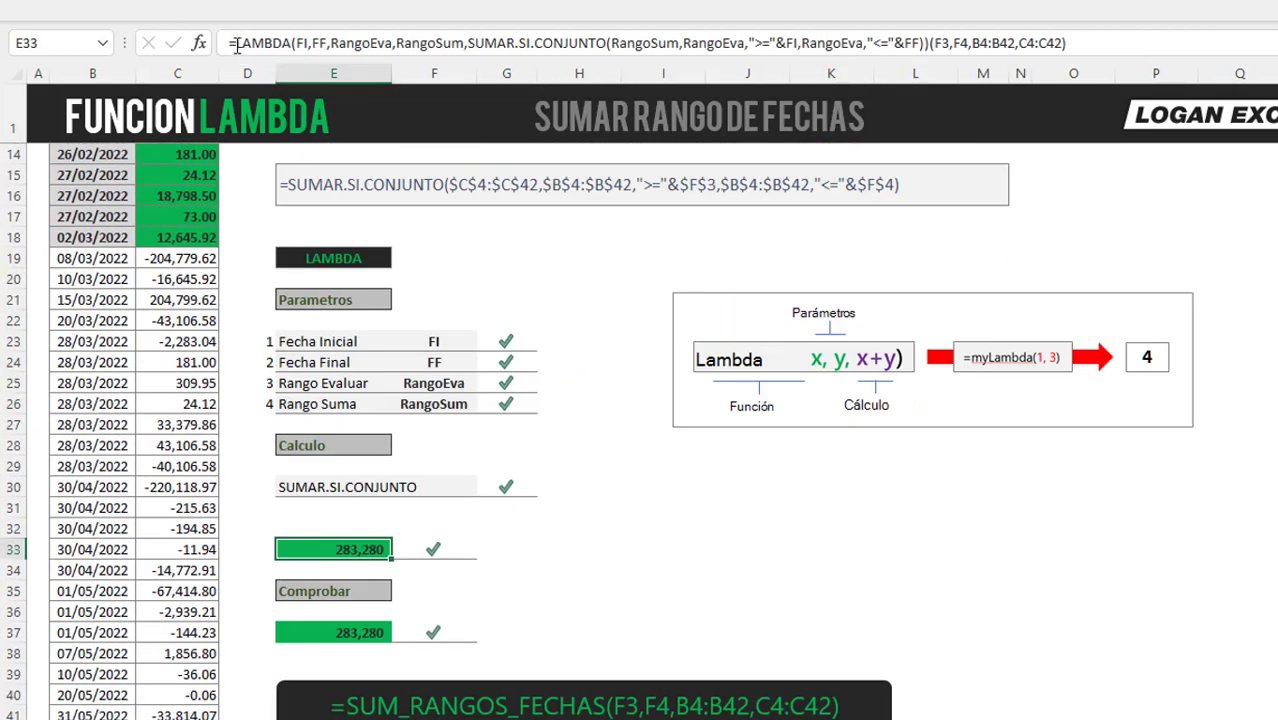
drag(230, 43, 932, 43)
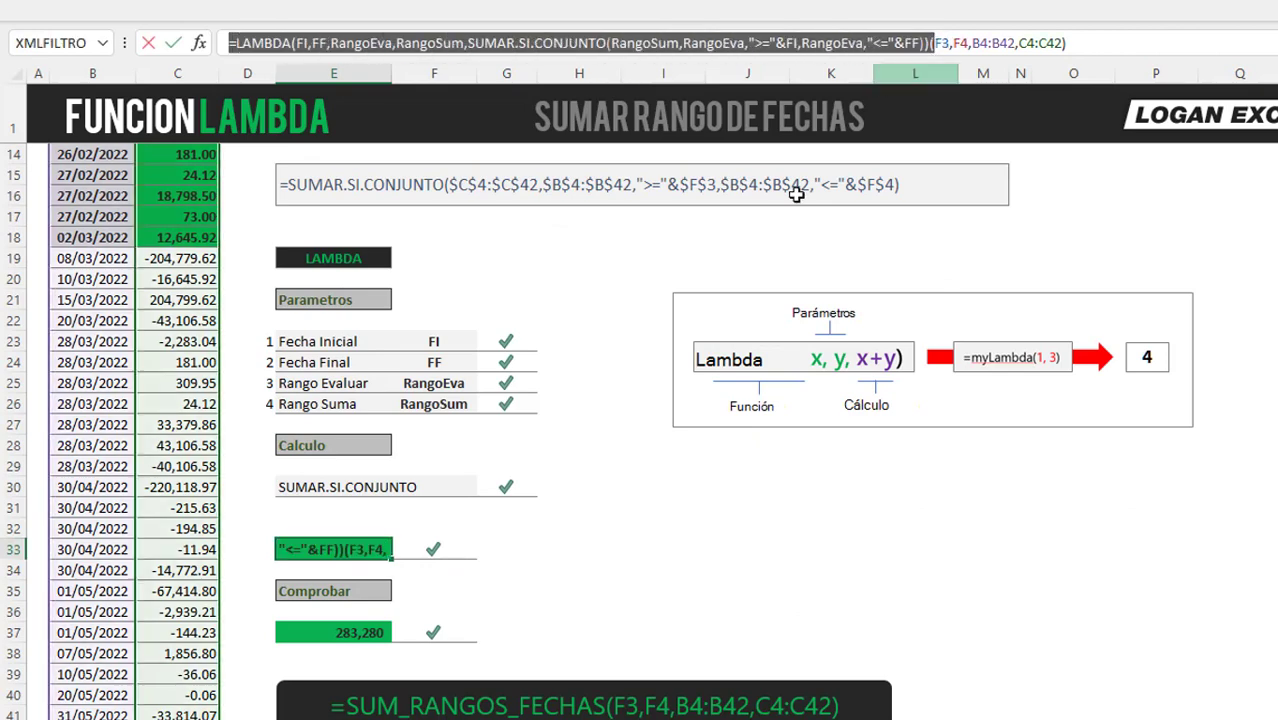
scroll(434, 513, down, 2)
key(Escape)
click(371, 511)
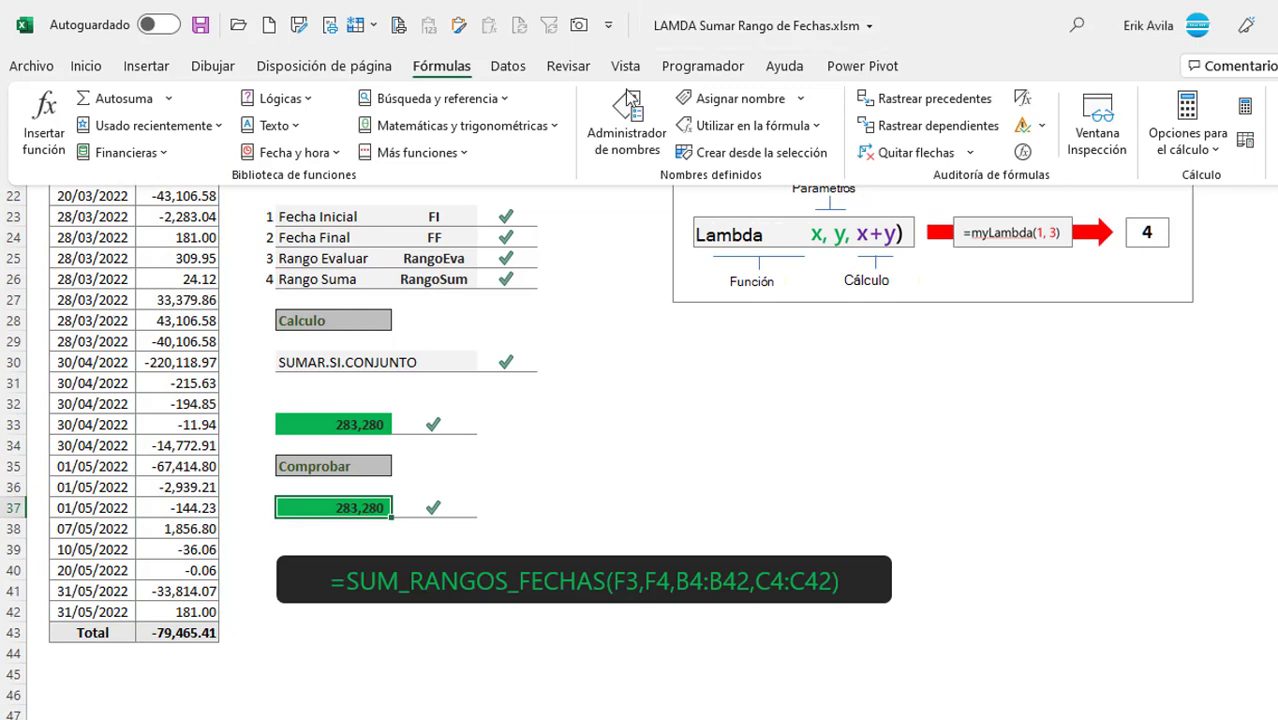
- Check SUM_RANGOS_FECHAS in Name Manager and review its argument hints in E37
click(627, 118)
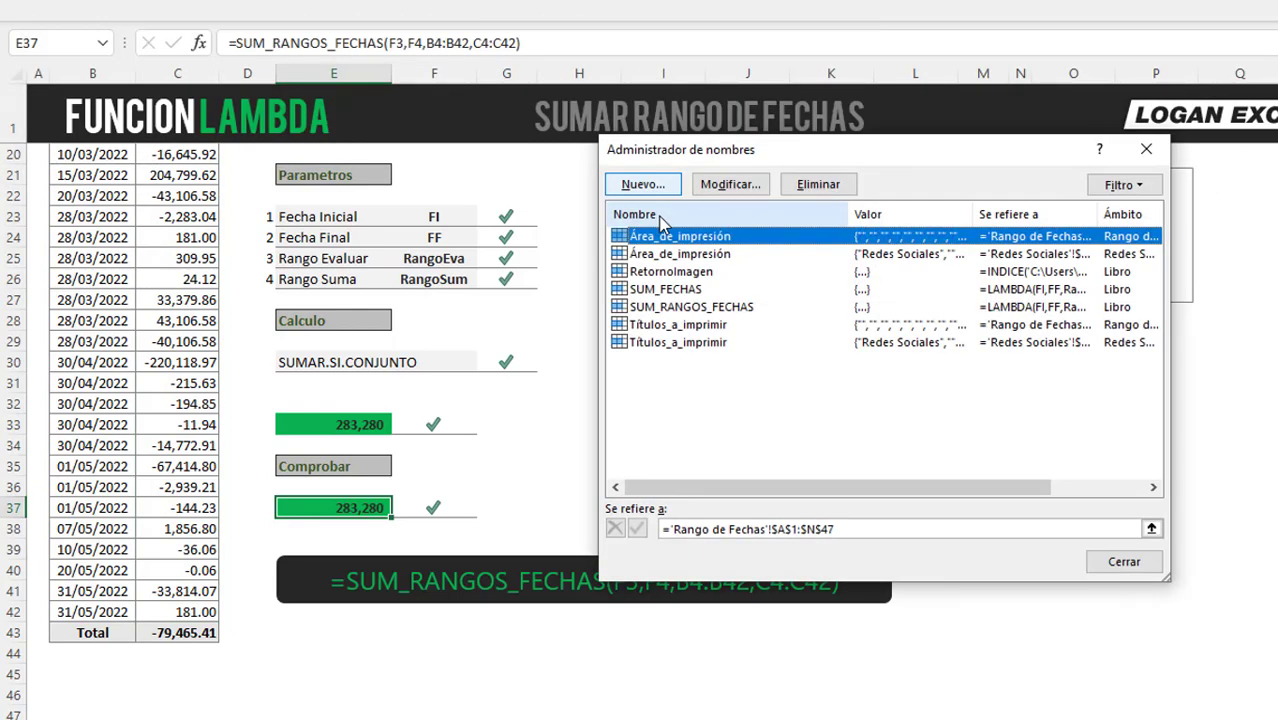
key(Escape)
click(386, 44)
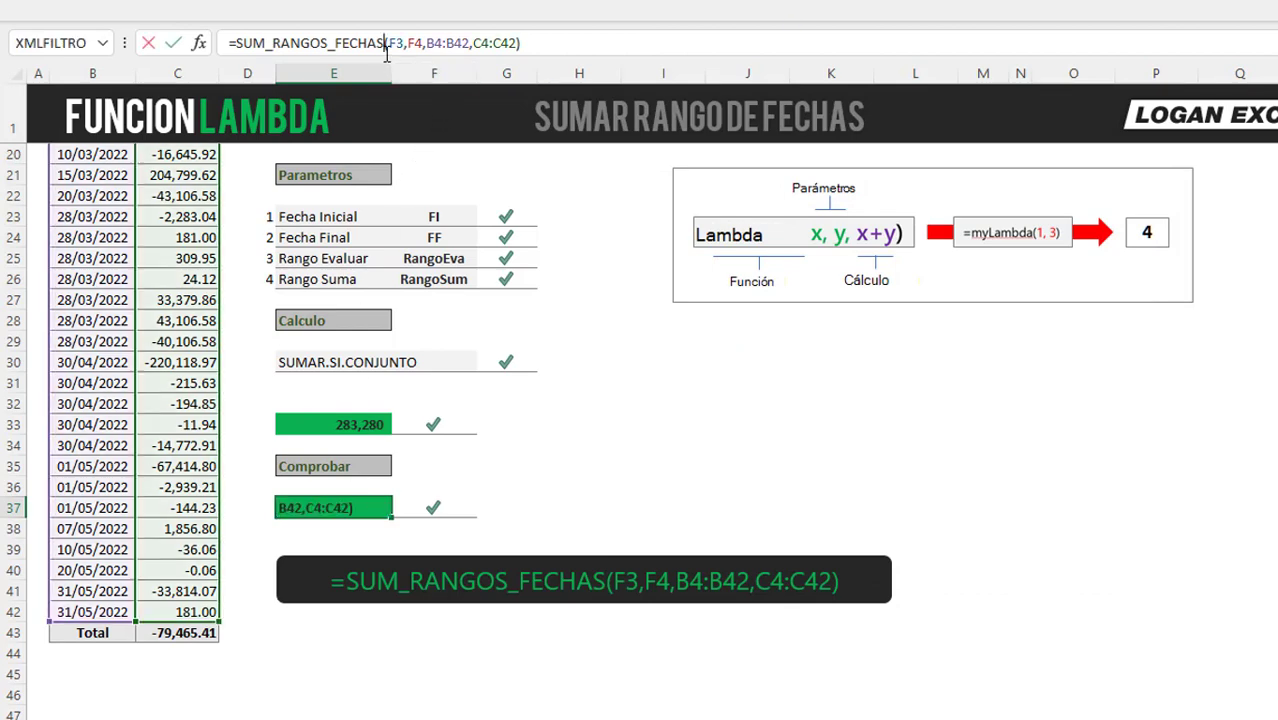
click(383, 44)
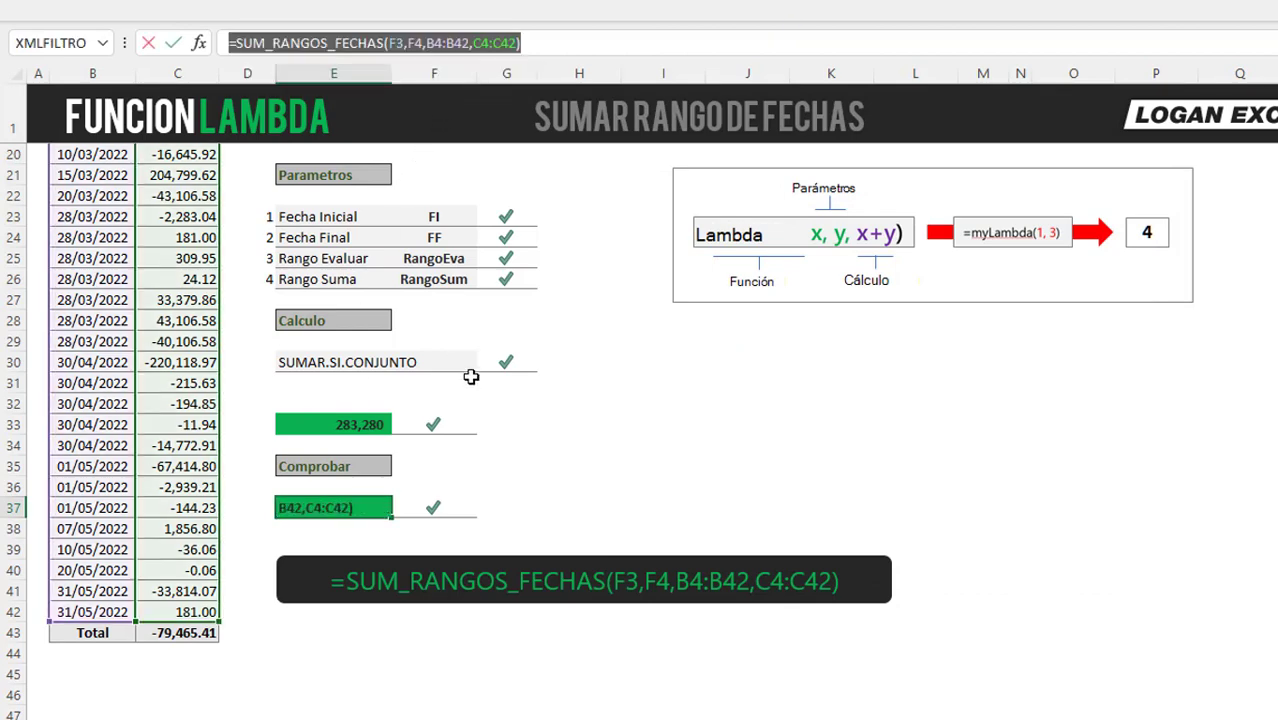
key(Escape)
scroll(471, 386, up, 2)
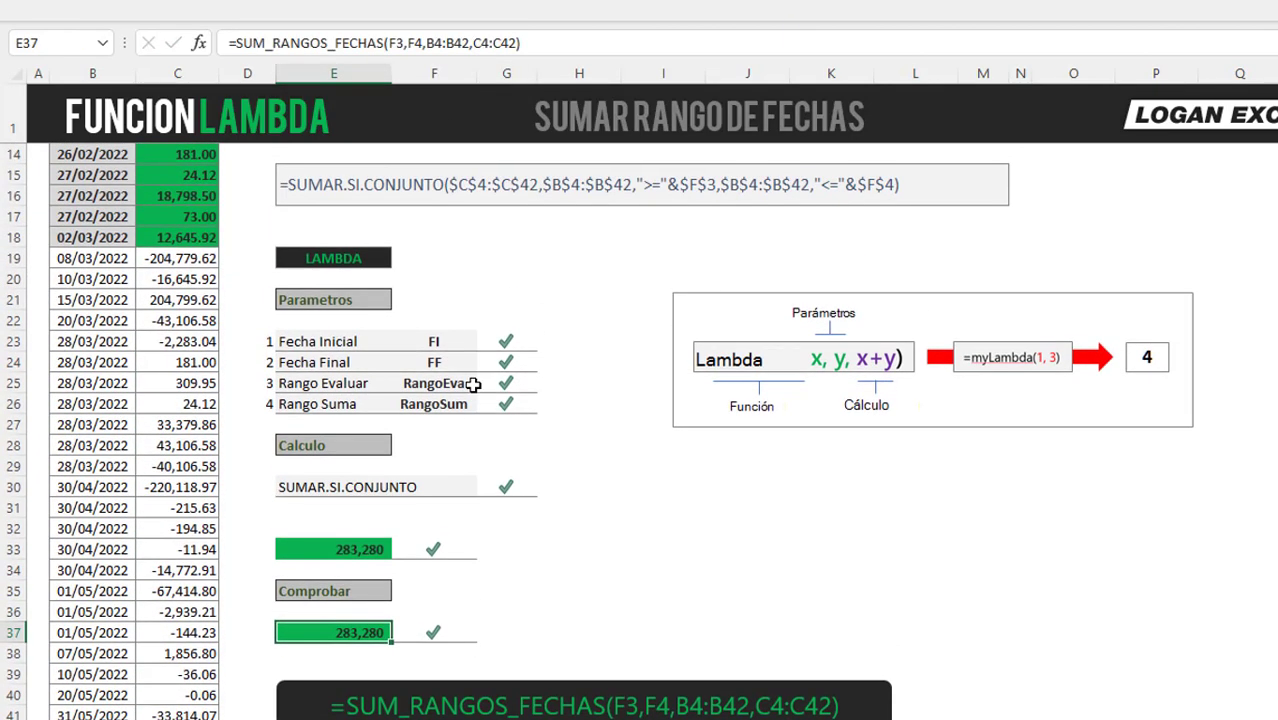
scroll(472, 384, up, 2)
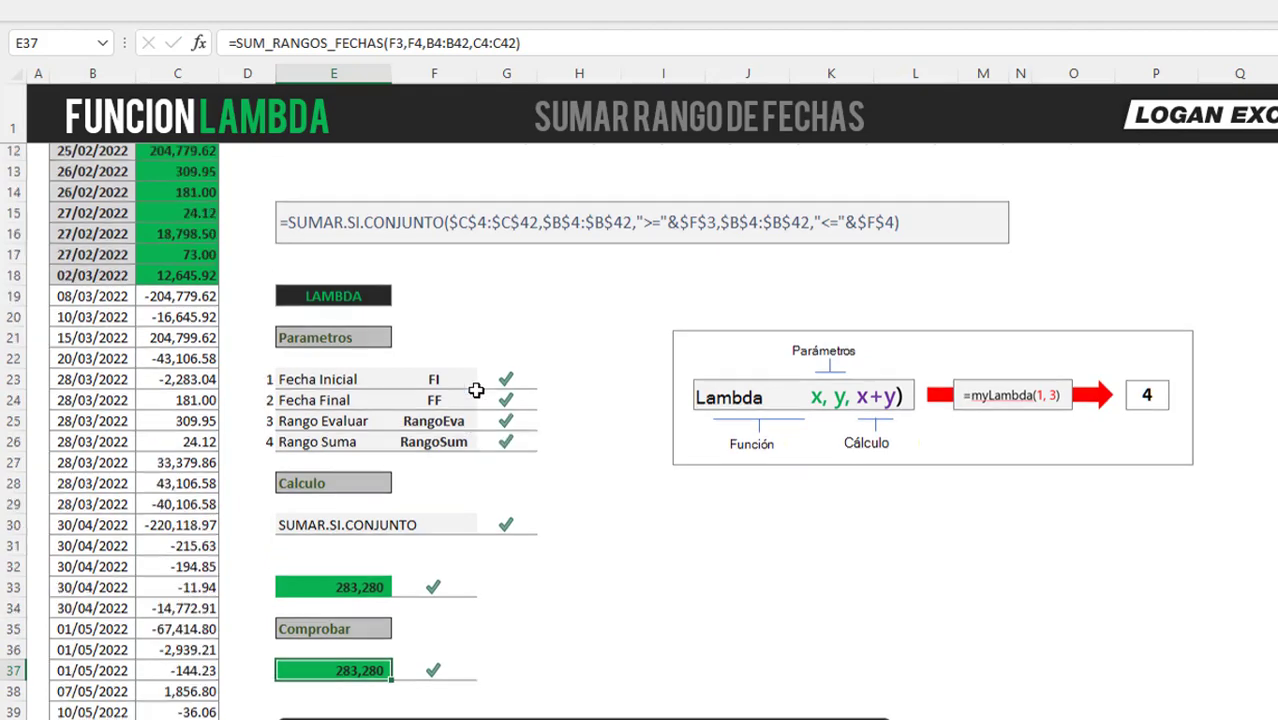
scroll(448, 414, down, 3)
scroll(458, 450, down, 1)
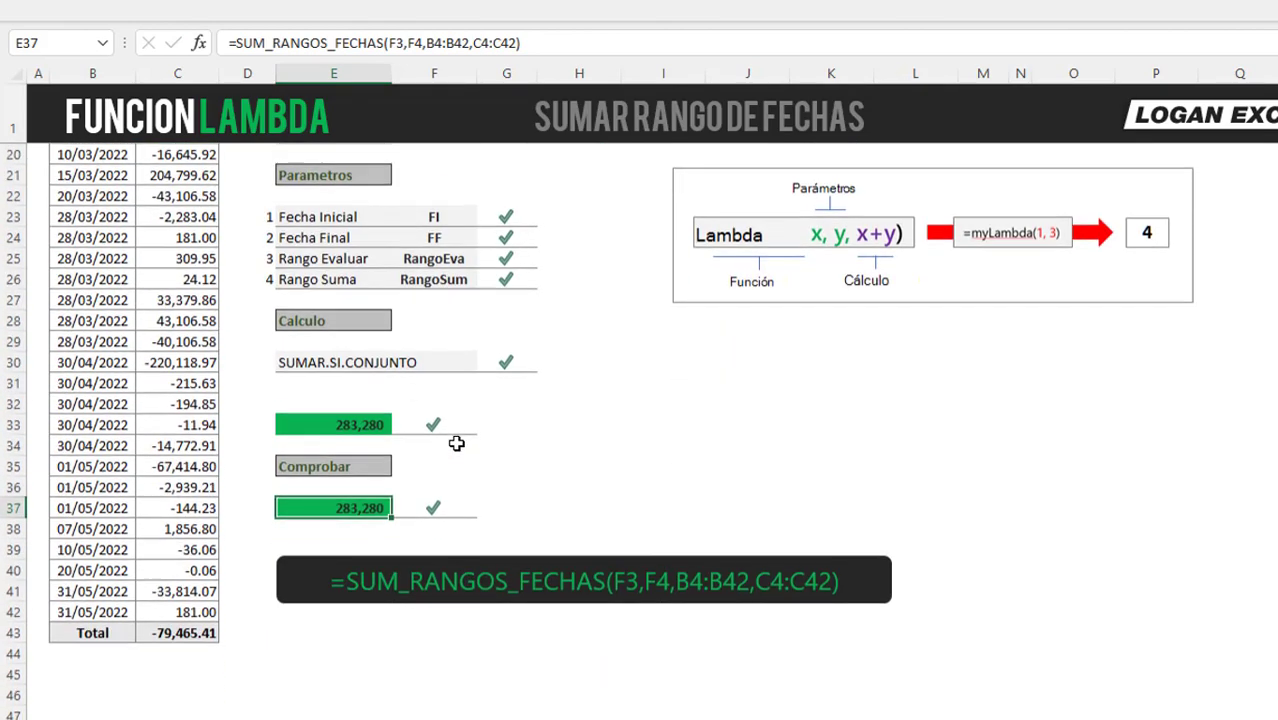
scroll(456, 438, down, 1)
scroll(460, 442, up, 7)
- Try Fecha Hasta end dates 15/3, 10/2 and 24/2, watching both totals update
click(453, 182)
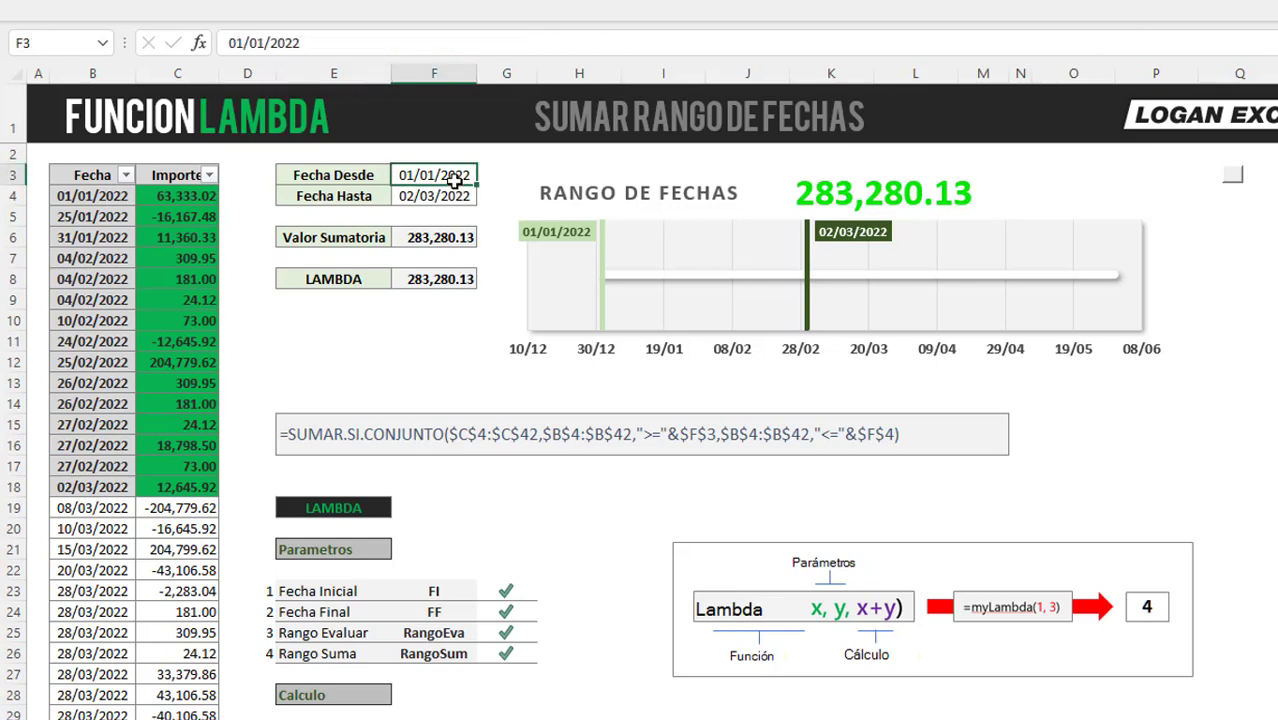
click(474, 190)
text(15/3)
key(Return)
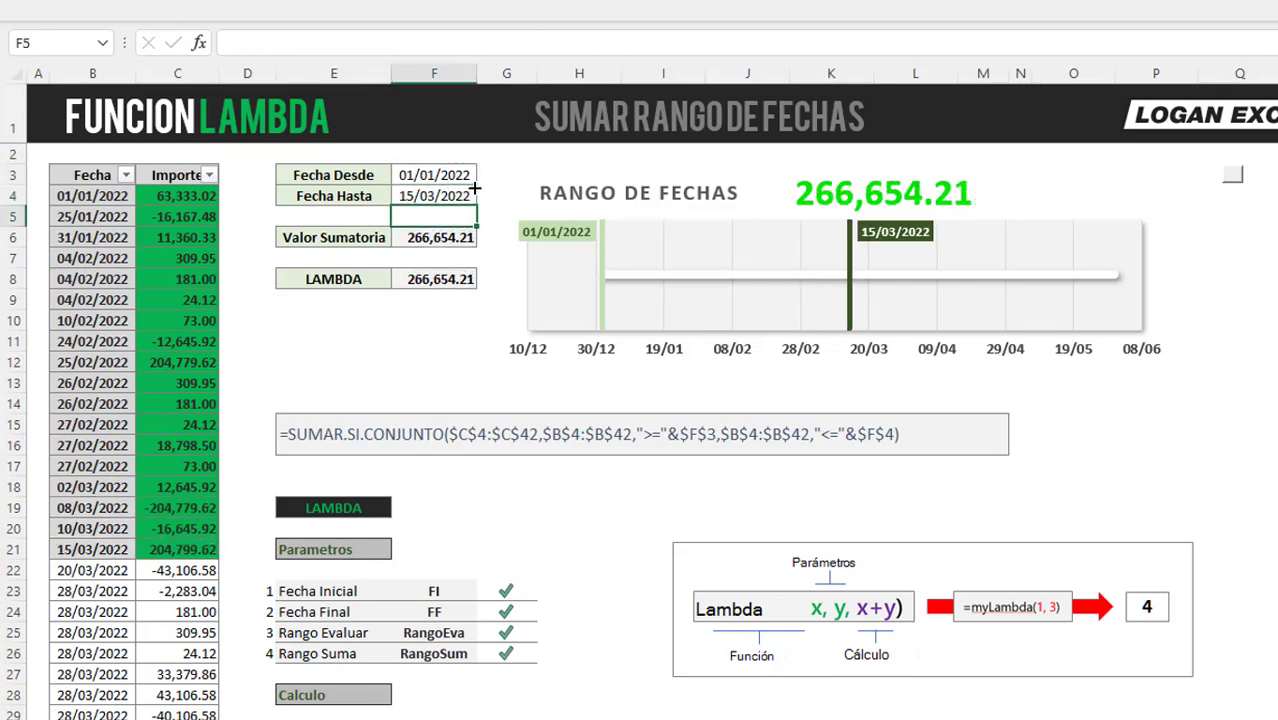
click(474, 190)
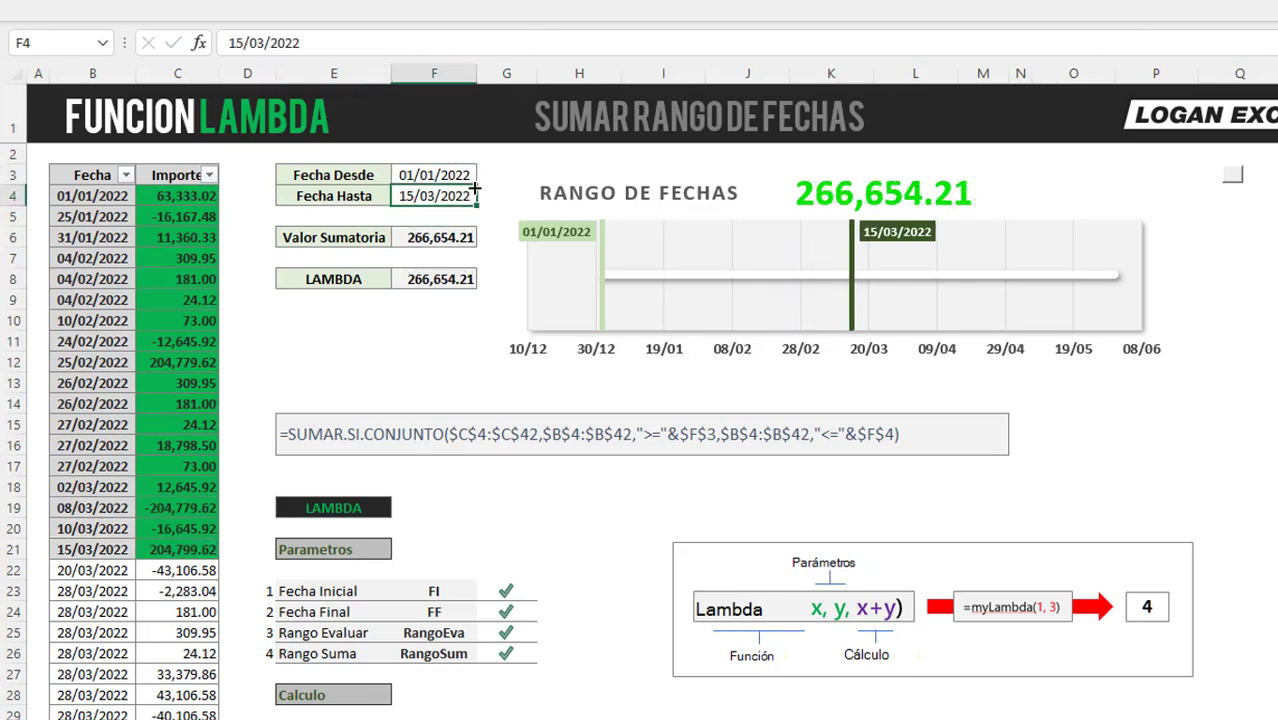
text(10/2)
key(Return)
click(474, 190)
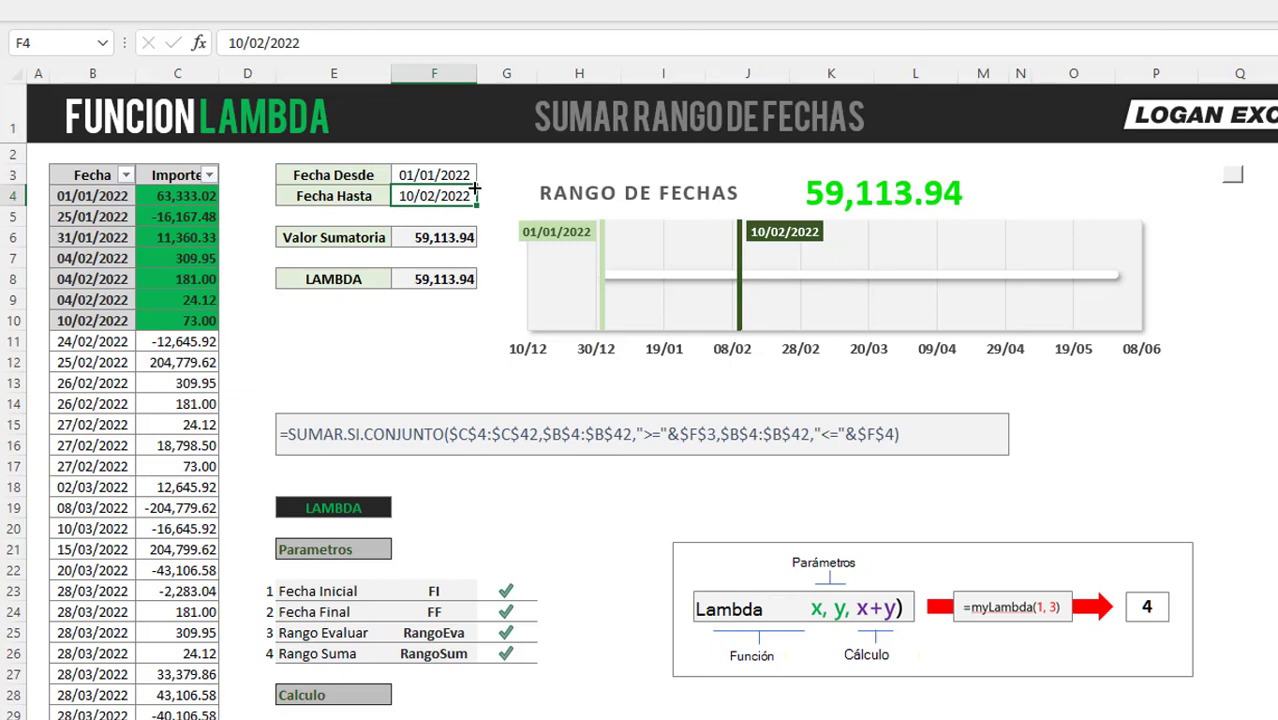
text(24/2)
key(Return)
- Set Fecha Hasta to 20/03 and then 28/03/2022, giving 258,159.52 in both totals
click(474, 189)
text(20/)
key(Return)
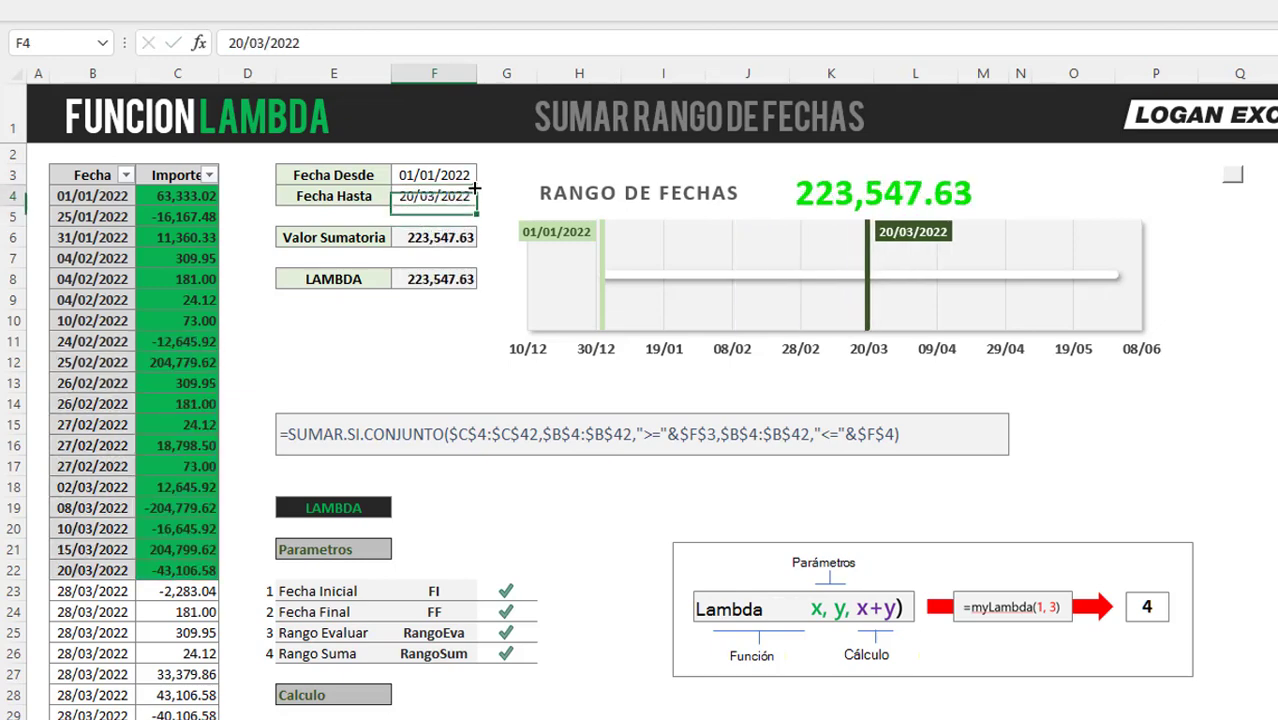
click(474, 189)
text(28/3)
key(Return)
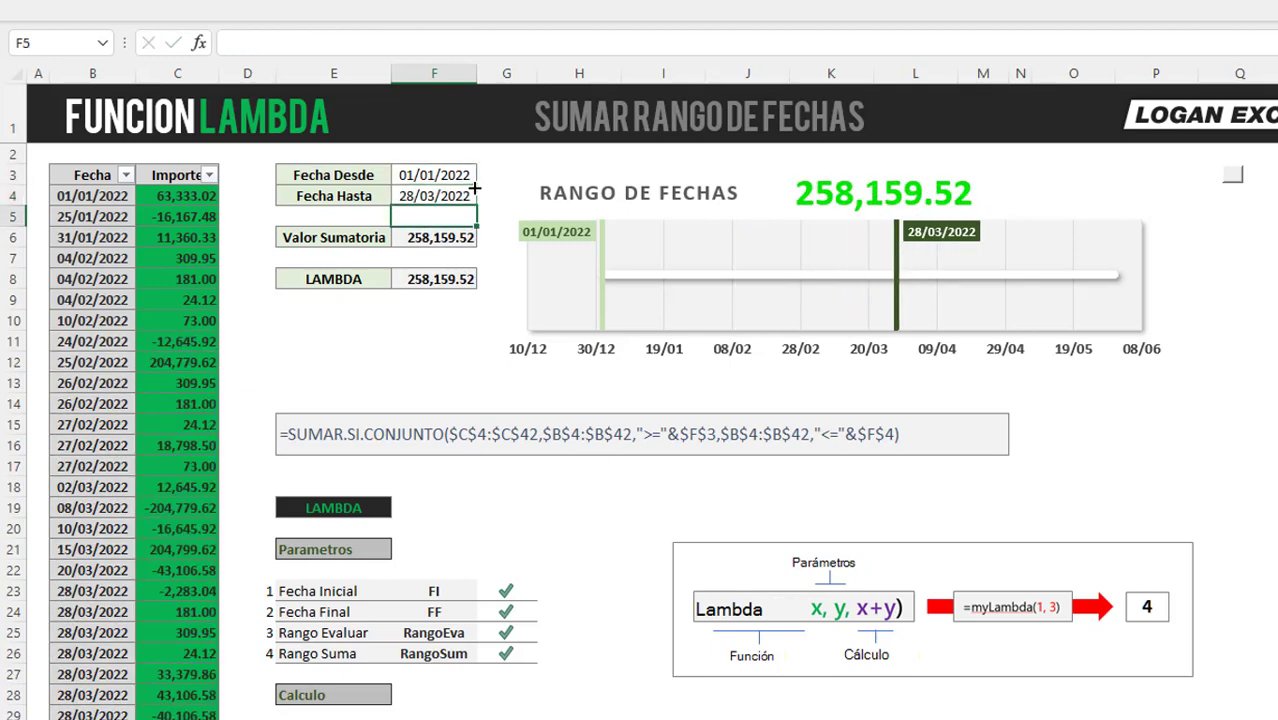
click(474, 189)
scroll(474, 265, down, 3)
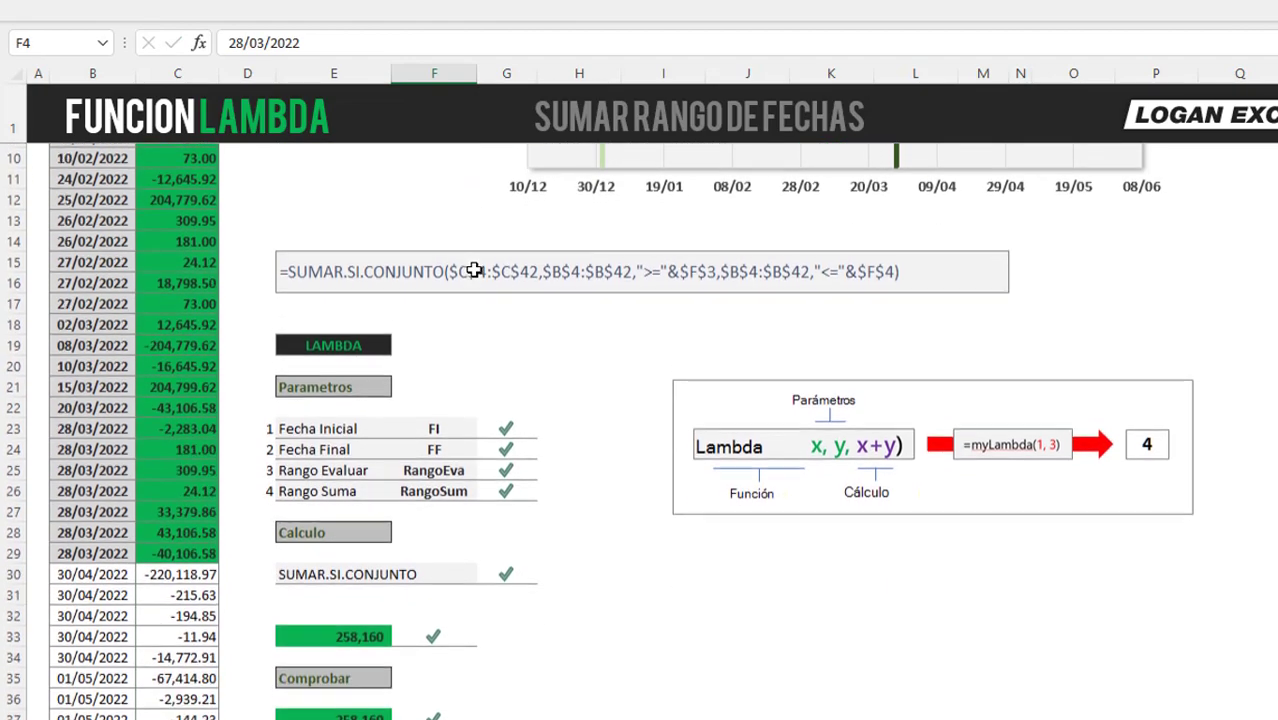